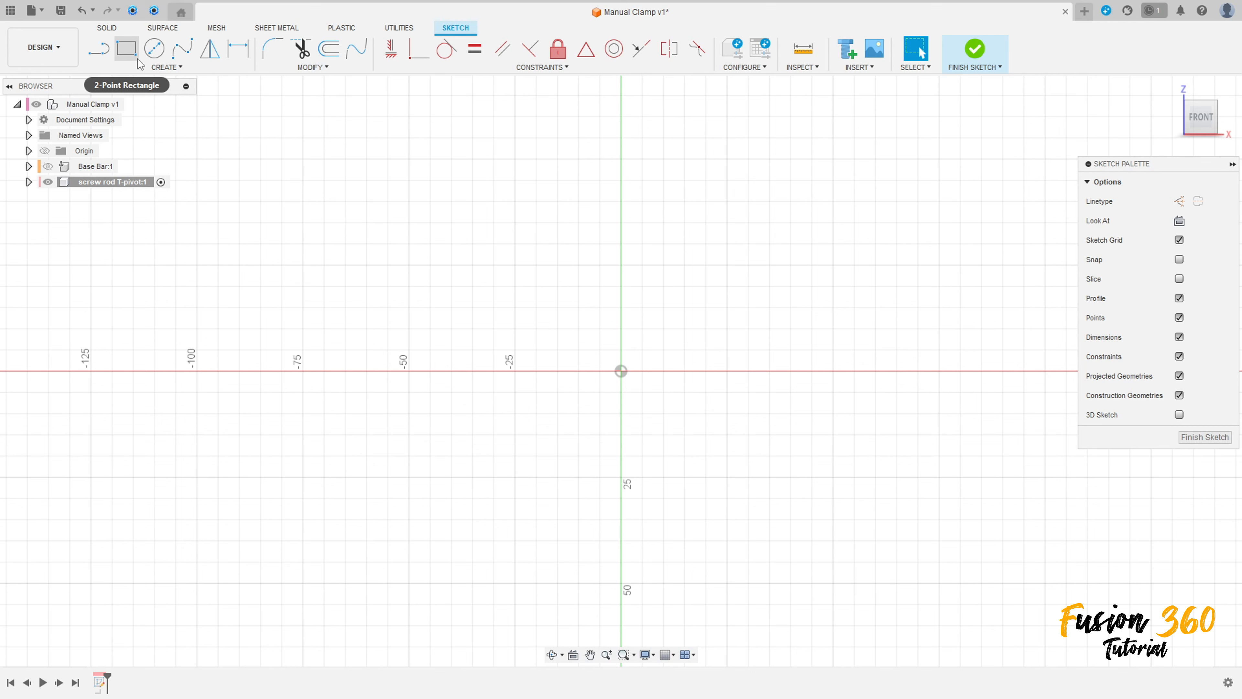
- Sketch a center rectangle 14 mm wide and 15 mm high, centred on the origin
left_click(126, 49)
left_click(1217, 202)
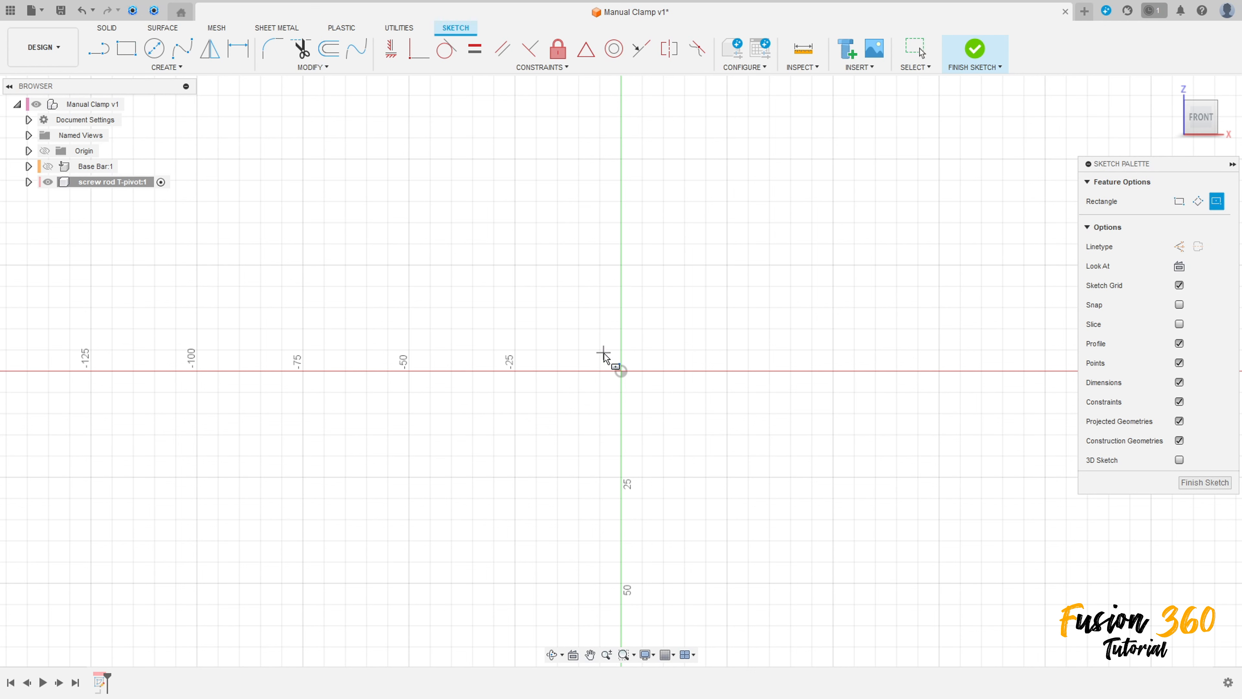
left_click(623, 373)
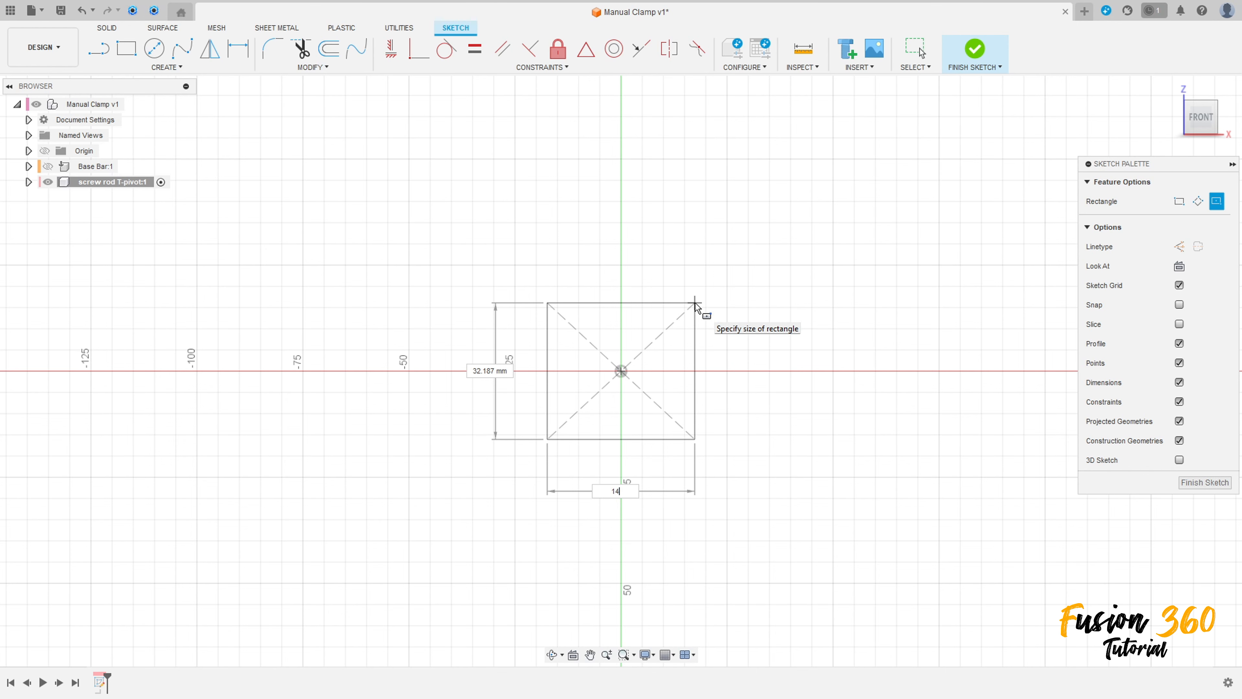
key("Tab")
type("15")
key("Return")
key("Escape")
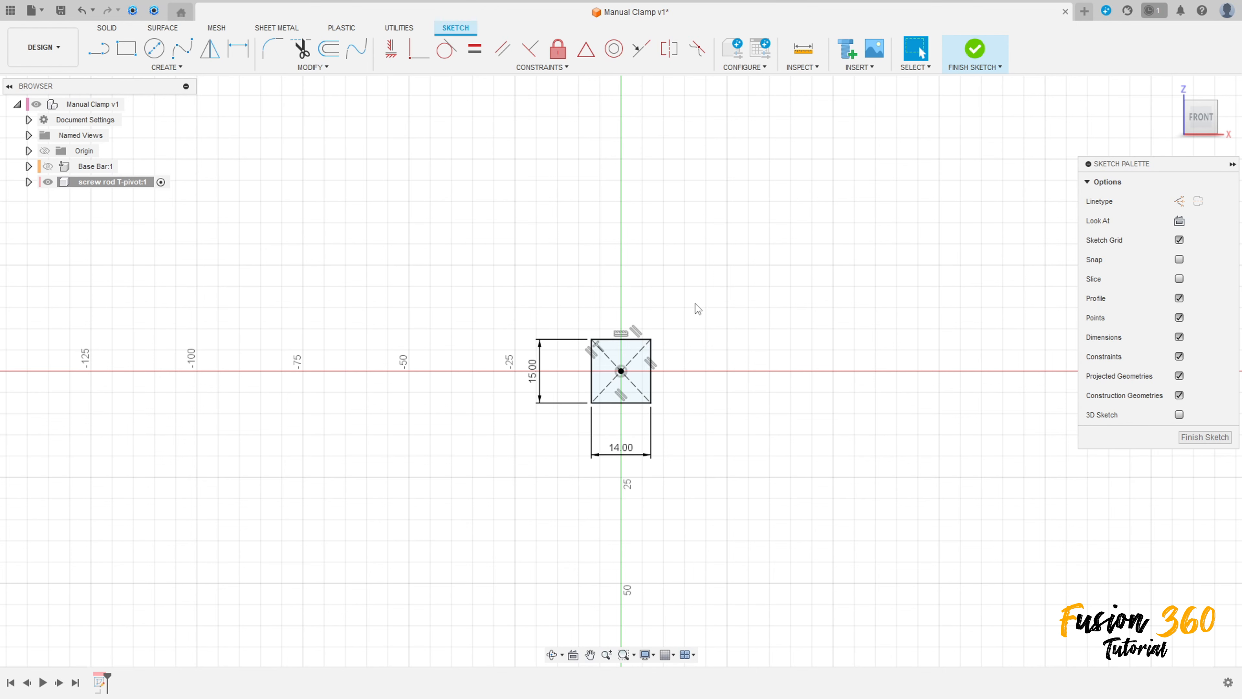
- Reposition the rectangle's width and height dimensions closer to its edges
scroll(821, 336, "up", 5)
middle_click_drag(825, 333, 776, 294)
left_click_drag(649, 605, 664, 464)
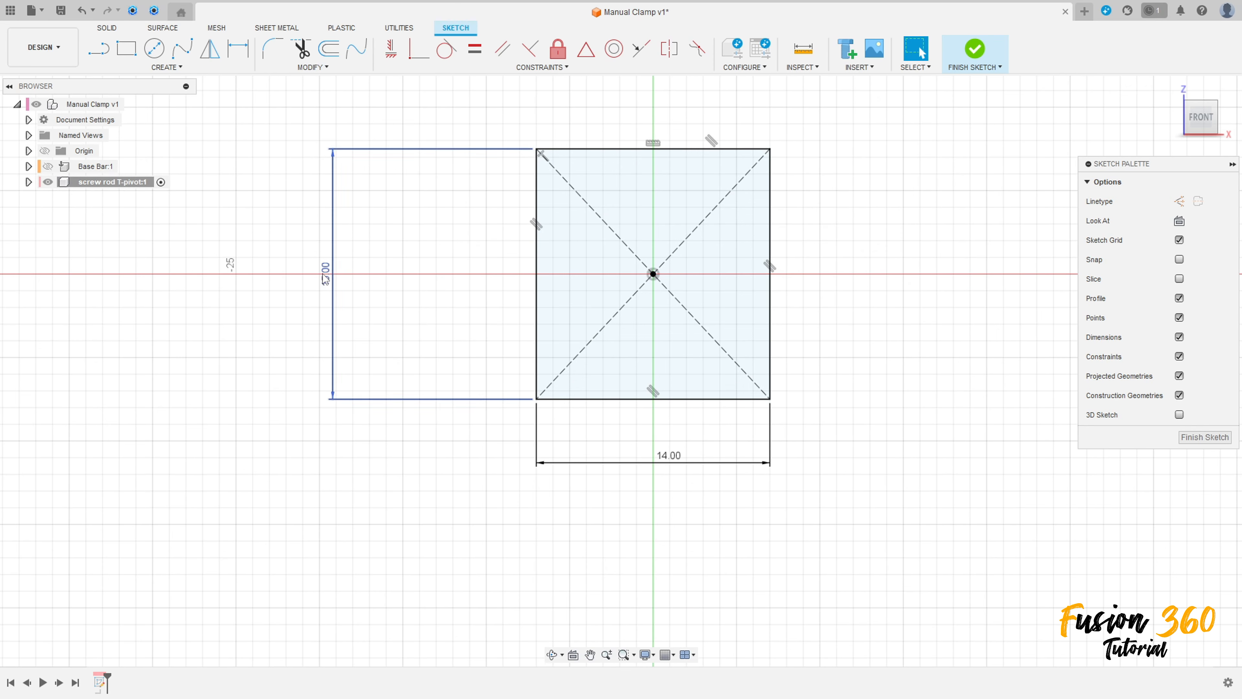
left_click_drag(334, 280, 421, 280)
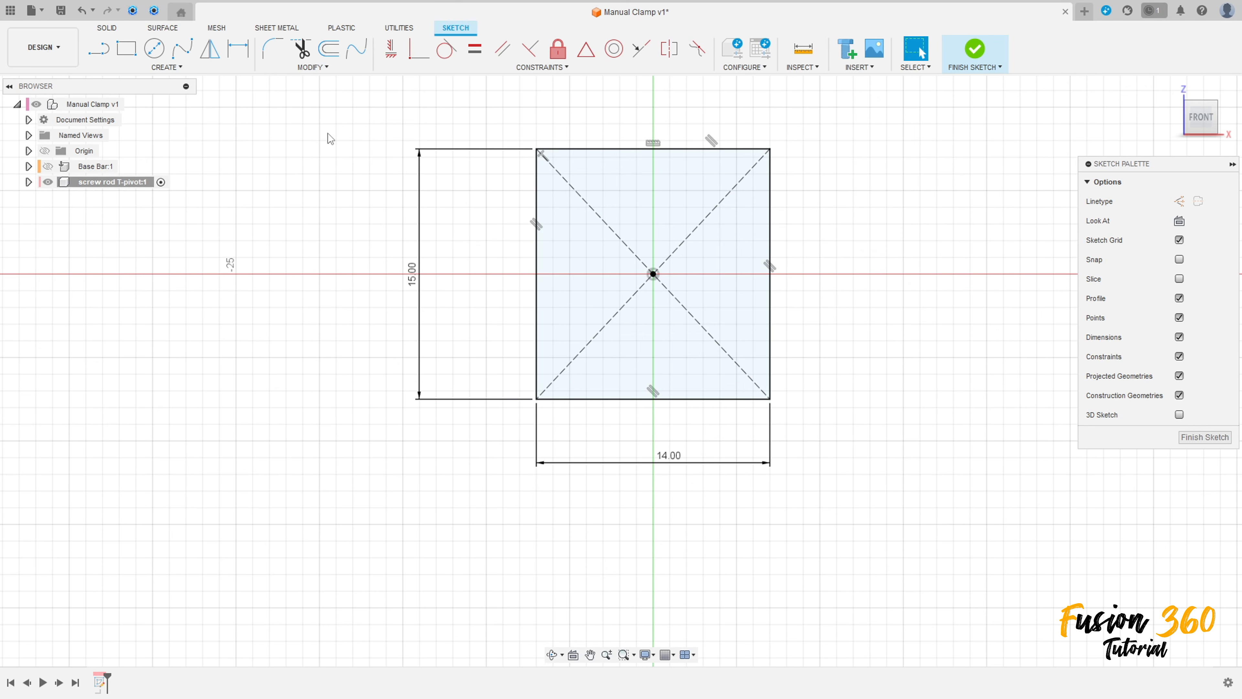
- Fillet all four corners of the rectangle with a 2 mm radius
left_click(272, 49)
left_click(540, 152)
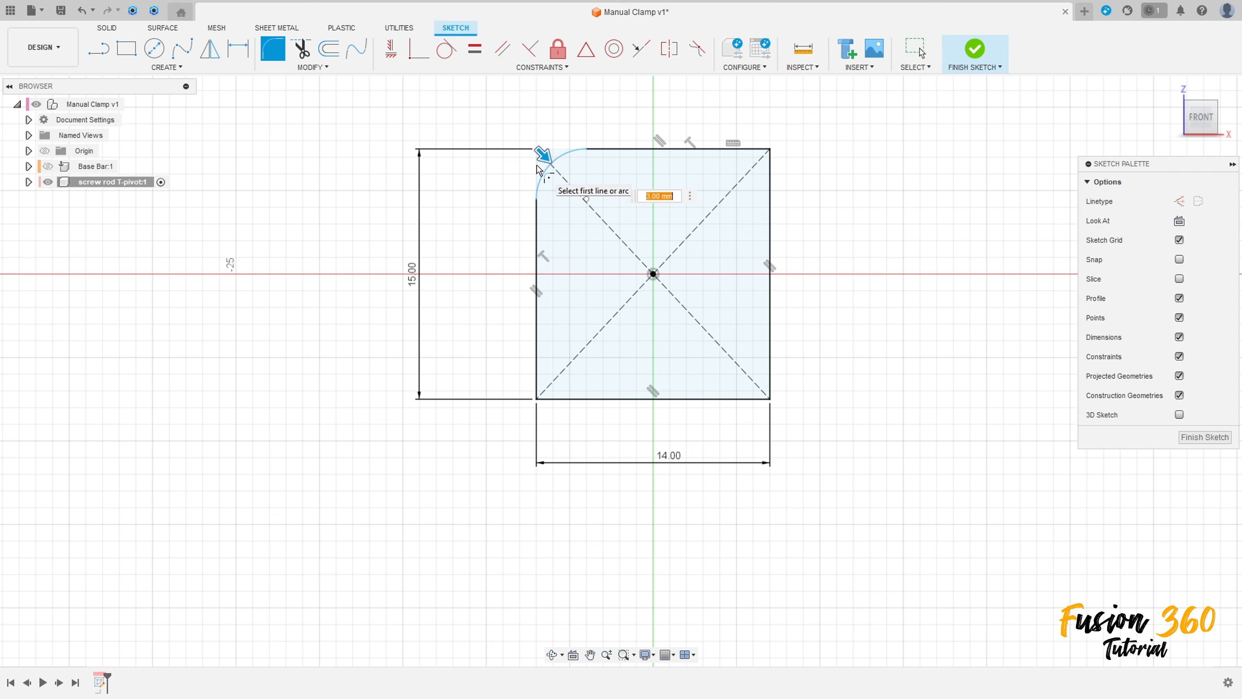
type("2")
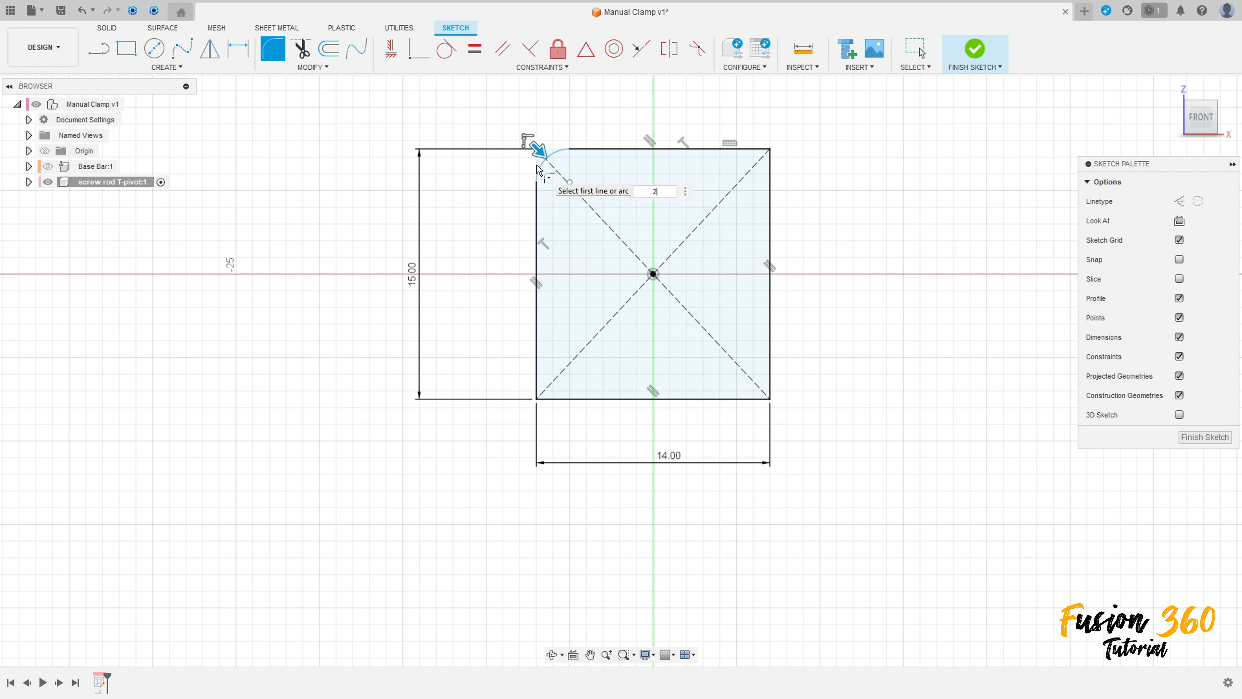
key("Return")
left_click(763, 152)
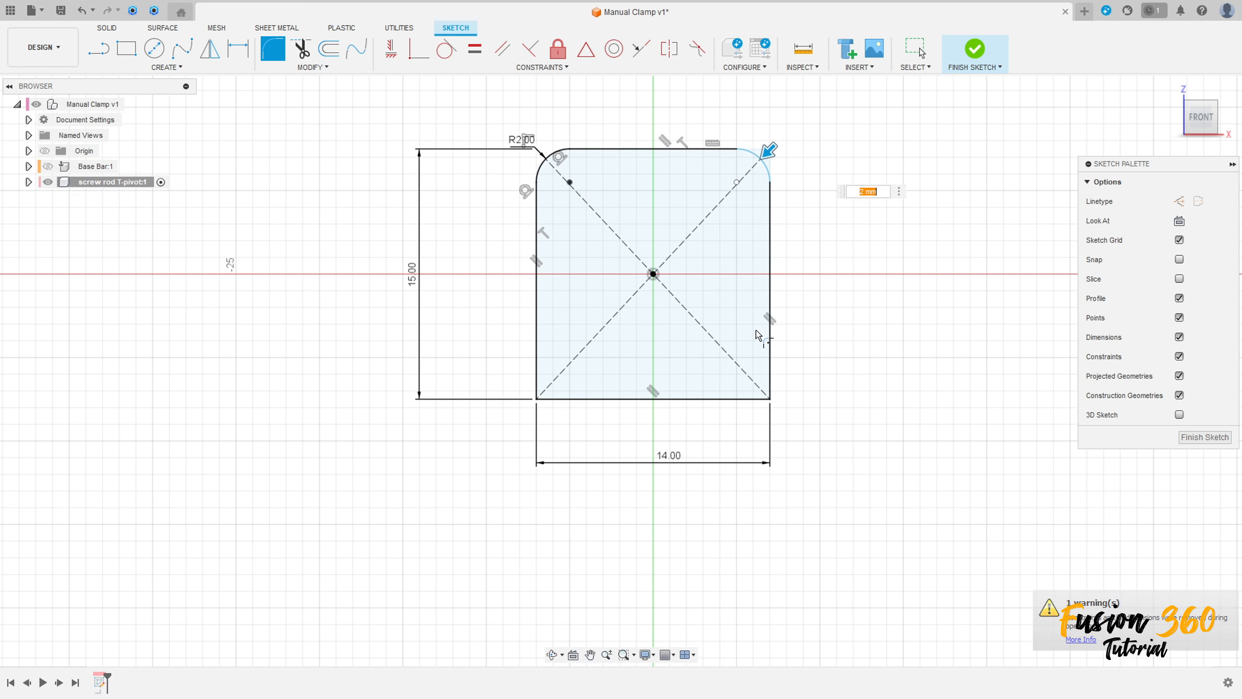
key("Return")
left_click(767, 394)
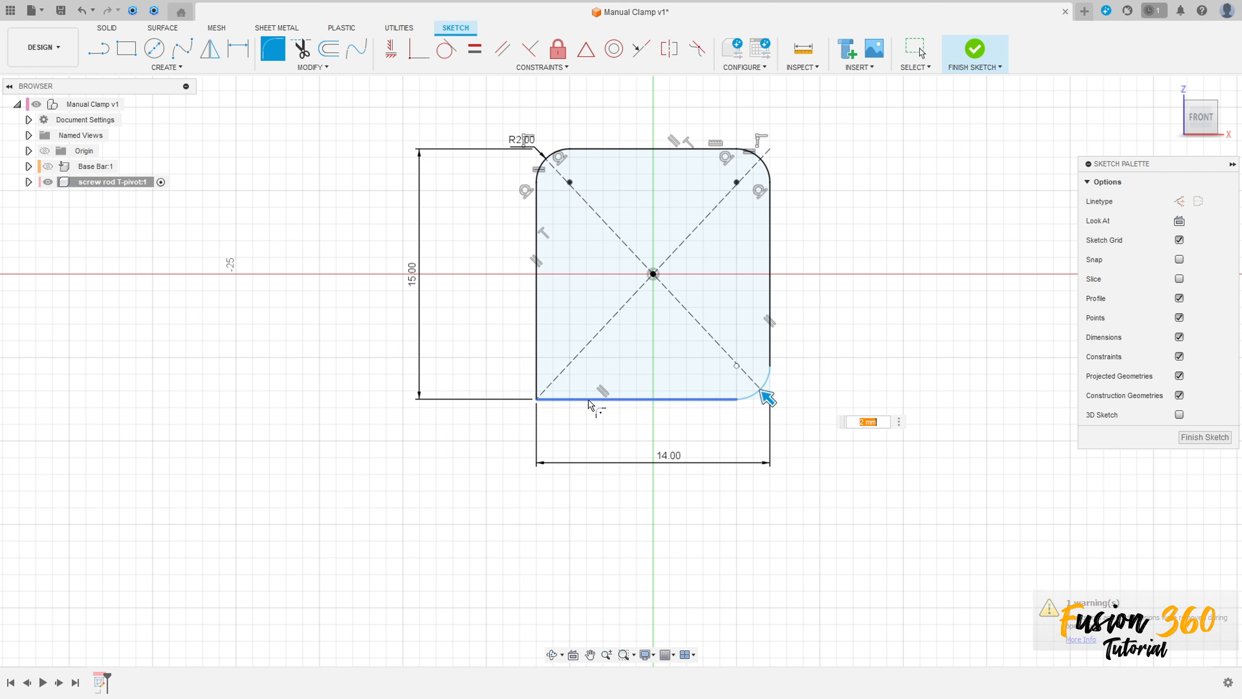
key("Return")
left_click(536, 396)
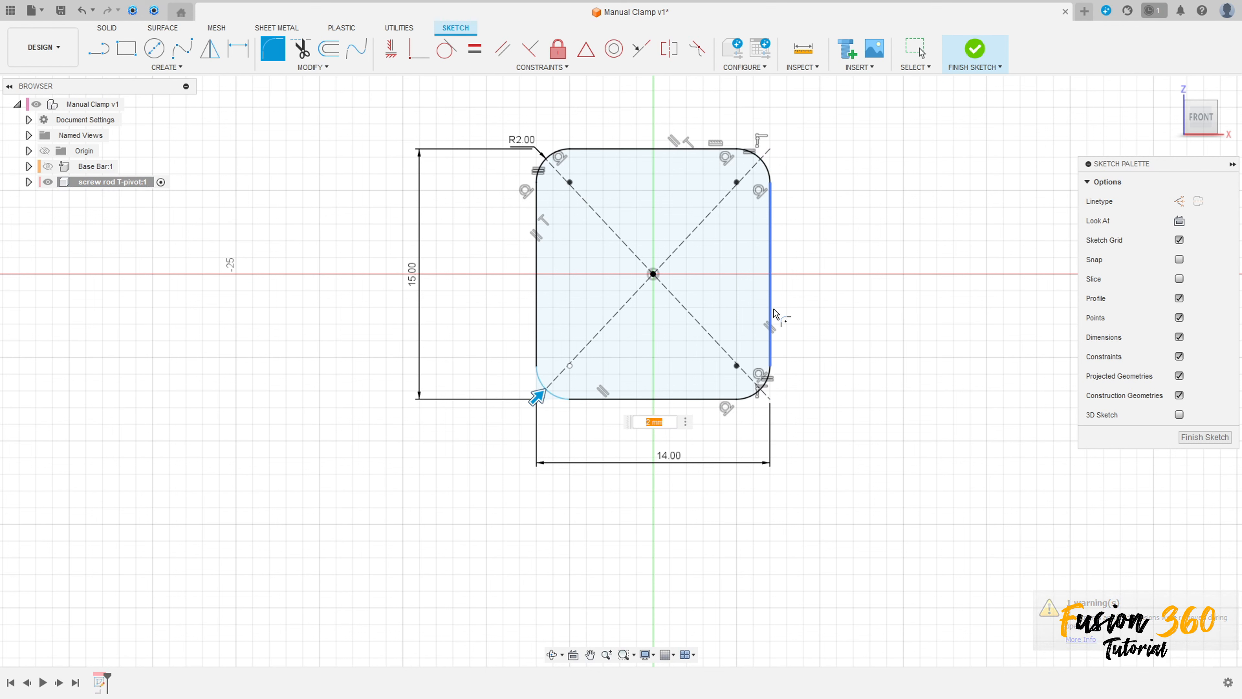
key("Return")
key("Return")
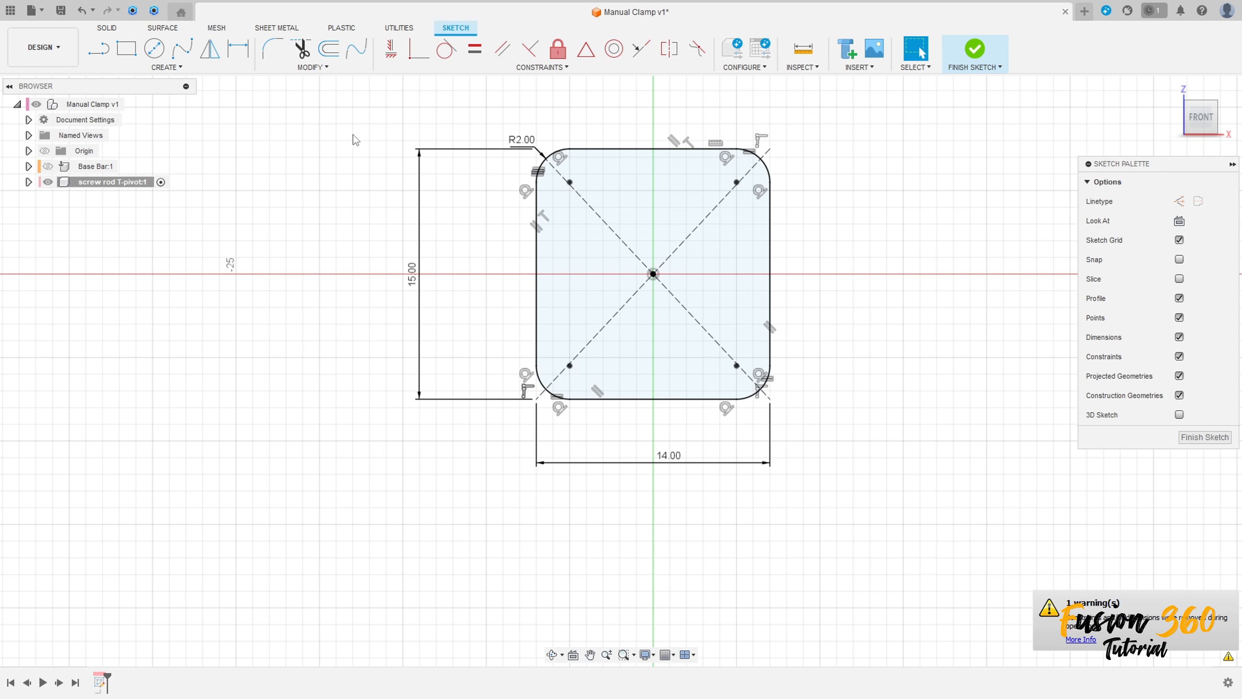
- Sketch a 5 mm diameter circle centred on the origin inside the rounded rectangle
left_click(161, 55)
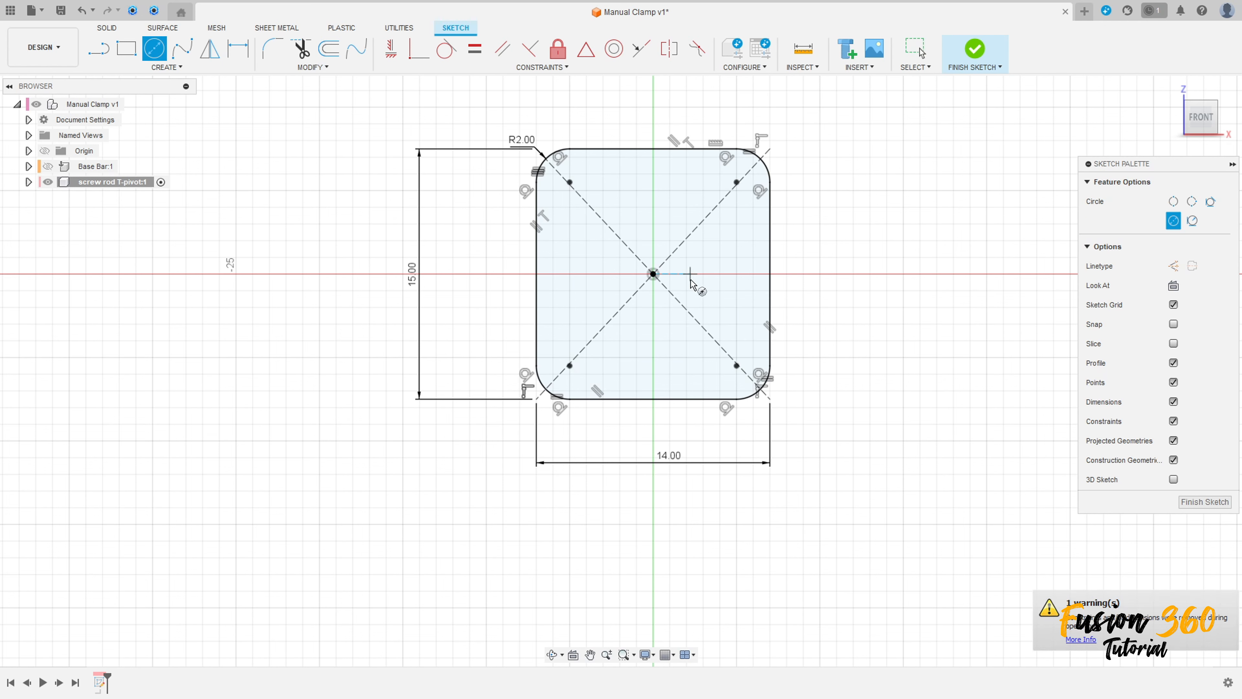
left_click(653, 274)
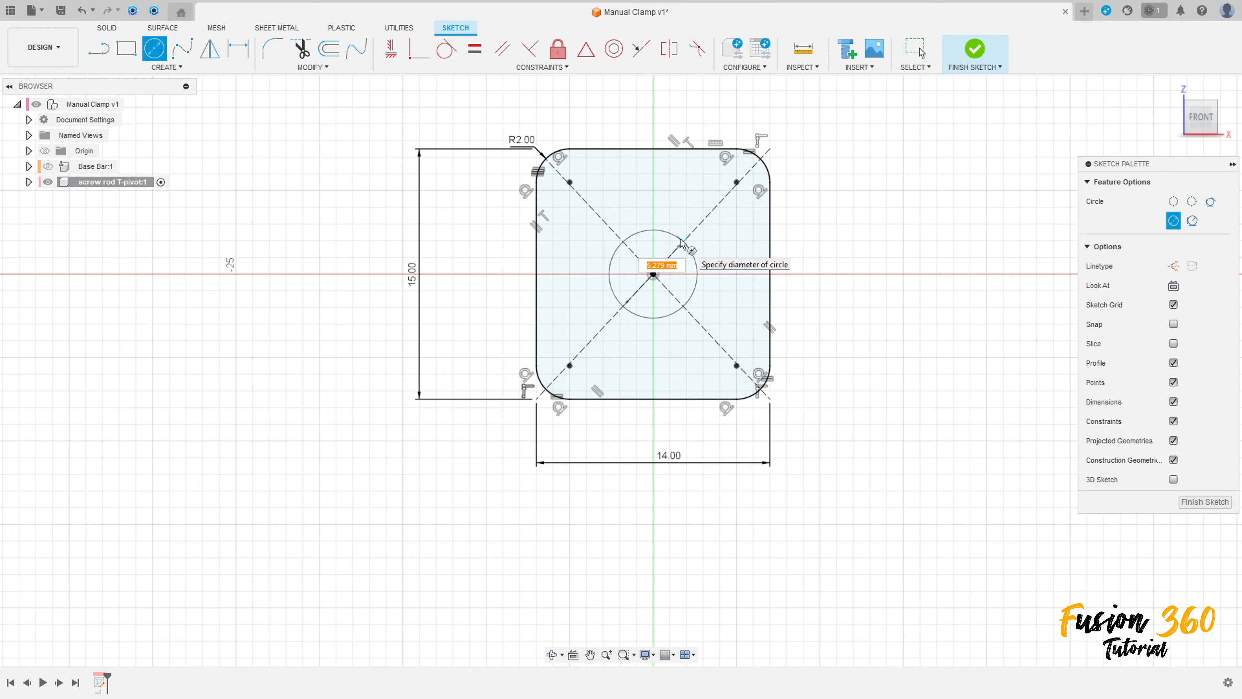
type("5")
key("Return")
key("Escape")
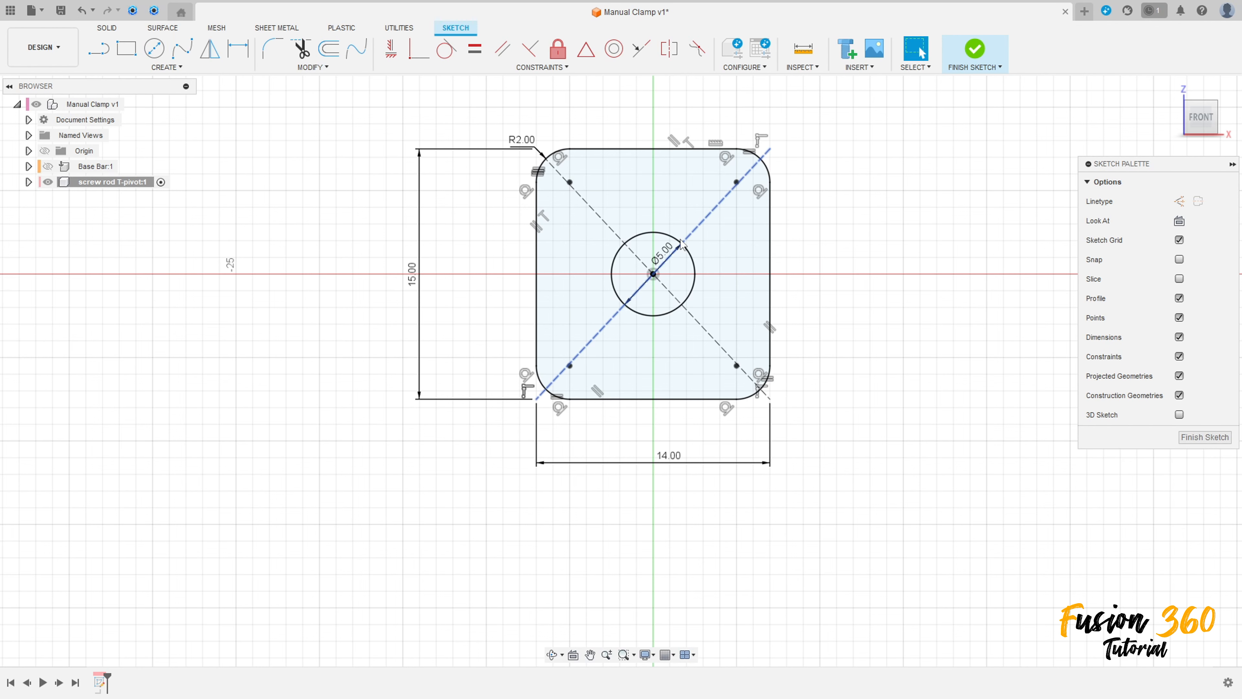
- Move the circle's diameter dimension outside the circle and finish the sketch
scroll(864, 247, "down", 2)
middle_click_drag(864, 247, 822, 267)
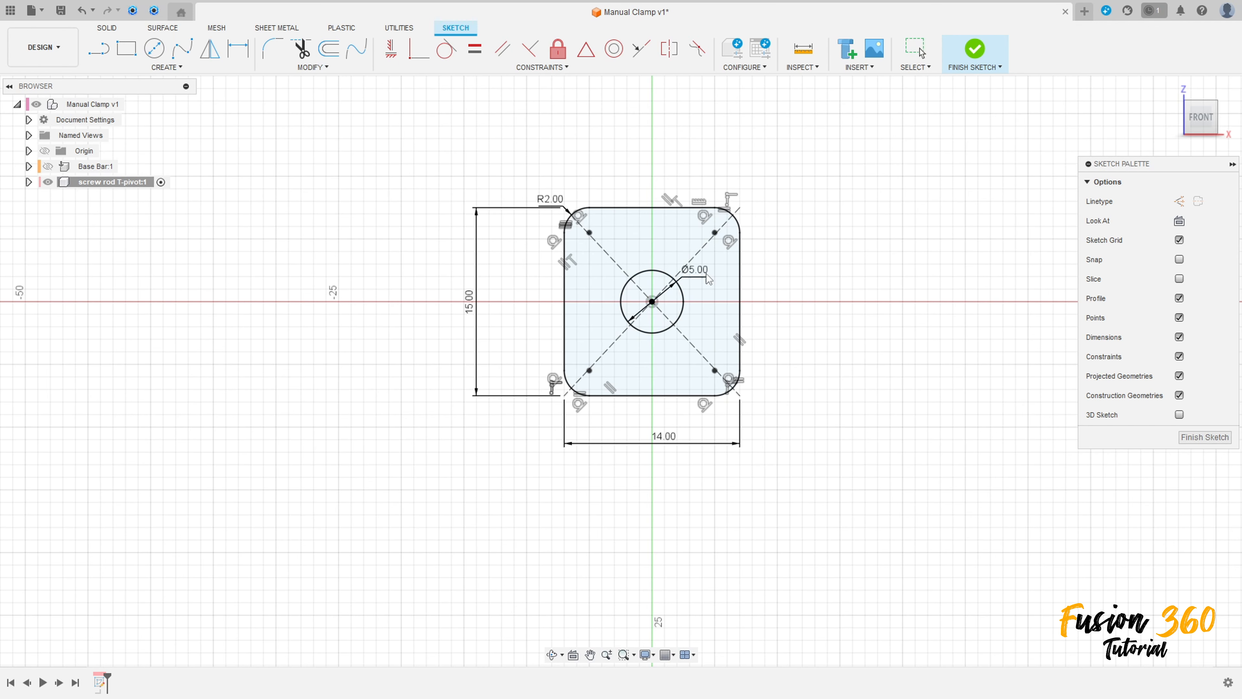
left_click_drag(657, 285, 790, 267)
left_click(967, 77)
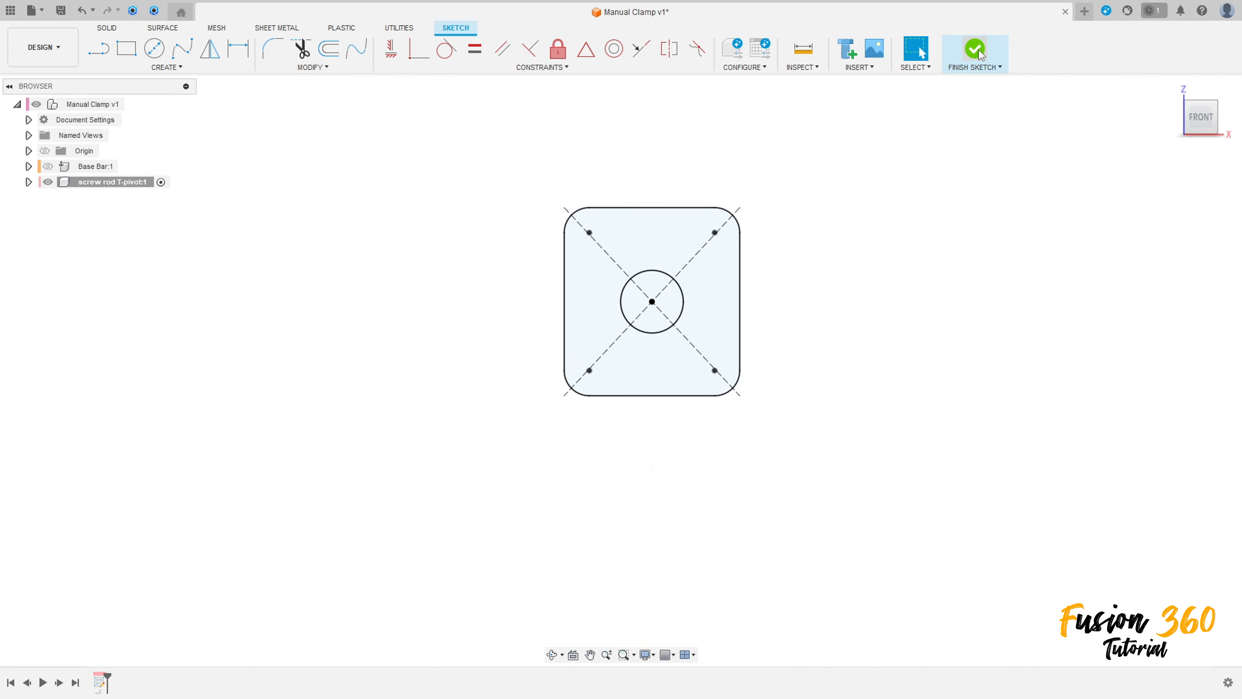
- Extrude the rounded rectangle around the circle symmetrically as a new body, using the whole-length measurement
left_click(1172, 87)
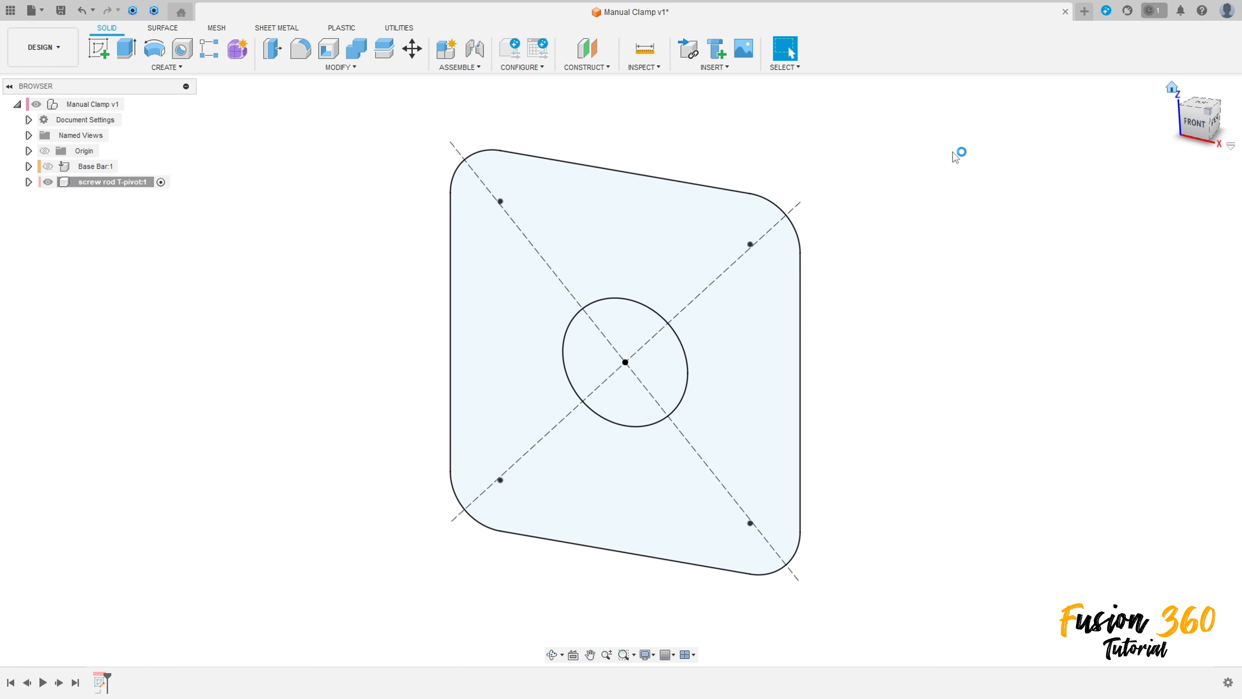
left_click(126, 48)
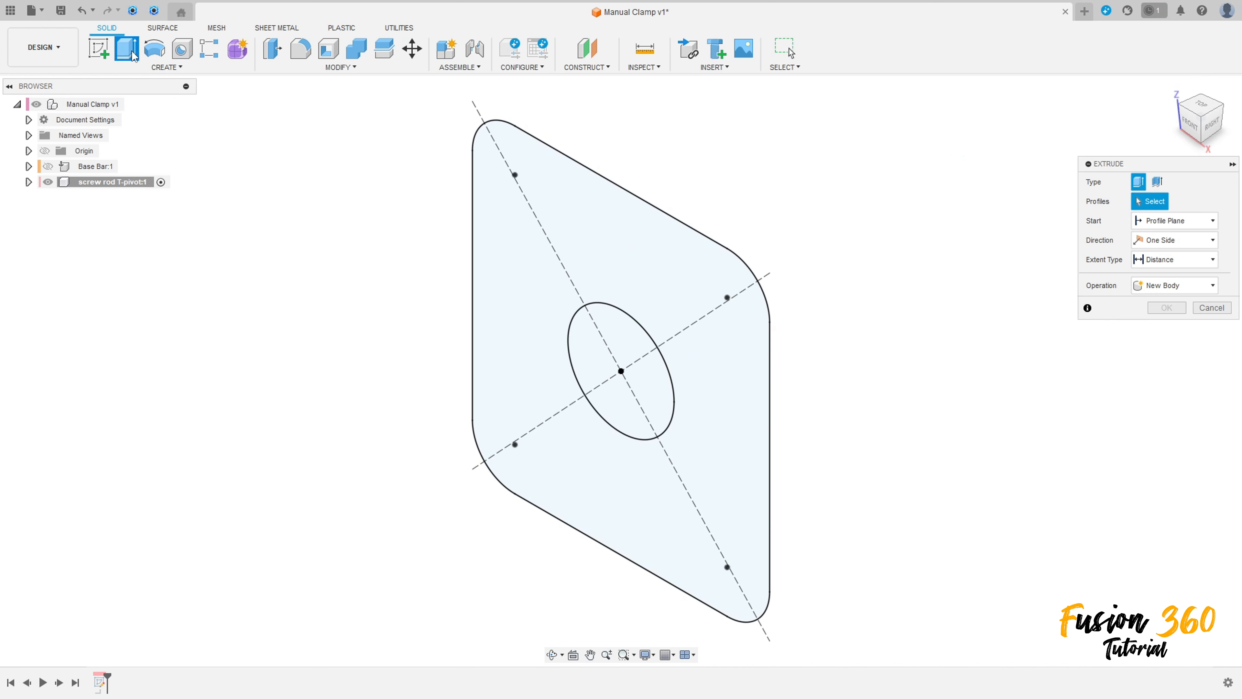
left_click(568, 236)
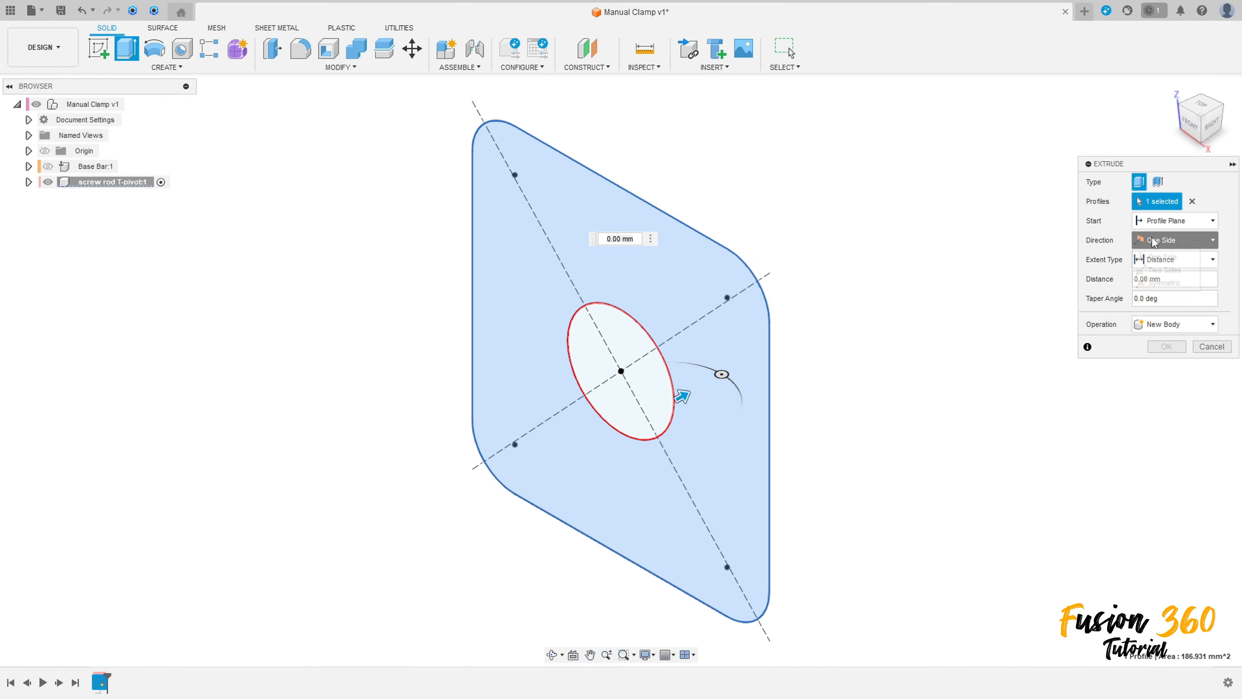
left_click(1173, 240)
left_click(1149, 279)
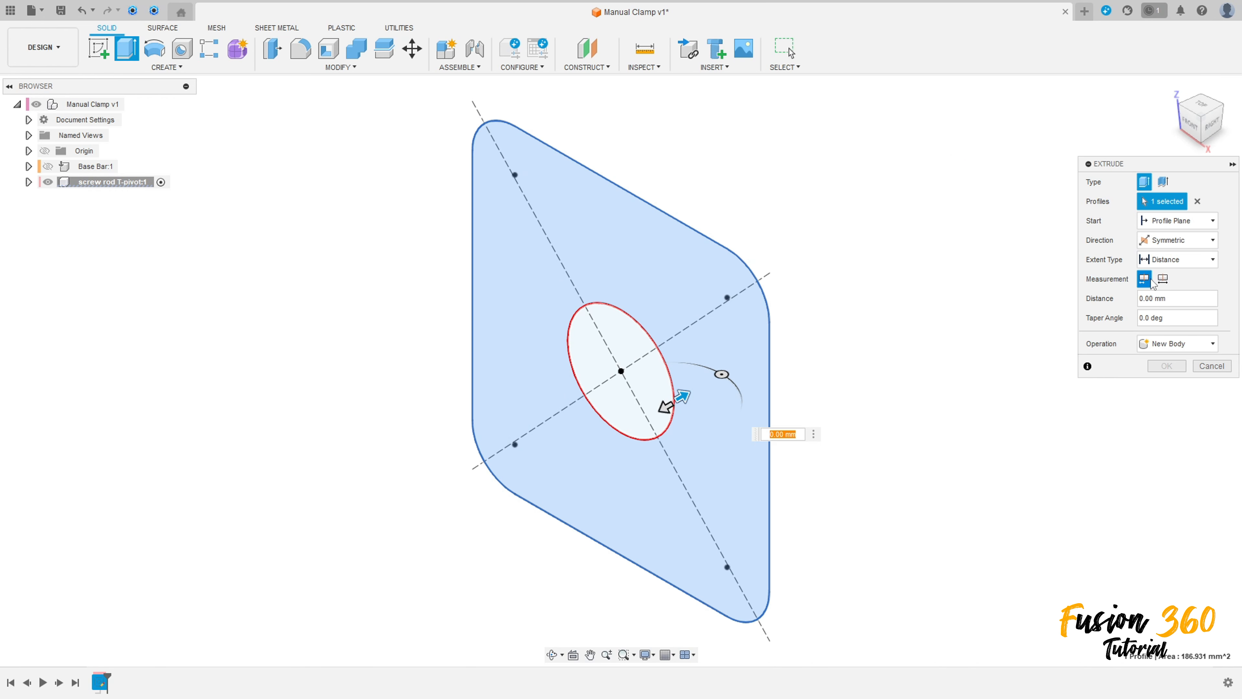
left_click(1163, 279)
left_click(1179, 304)
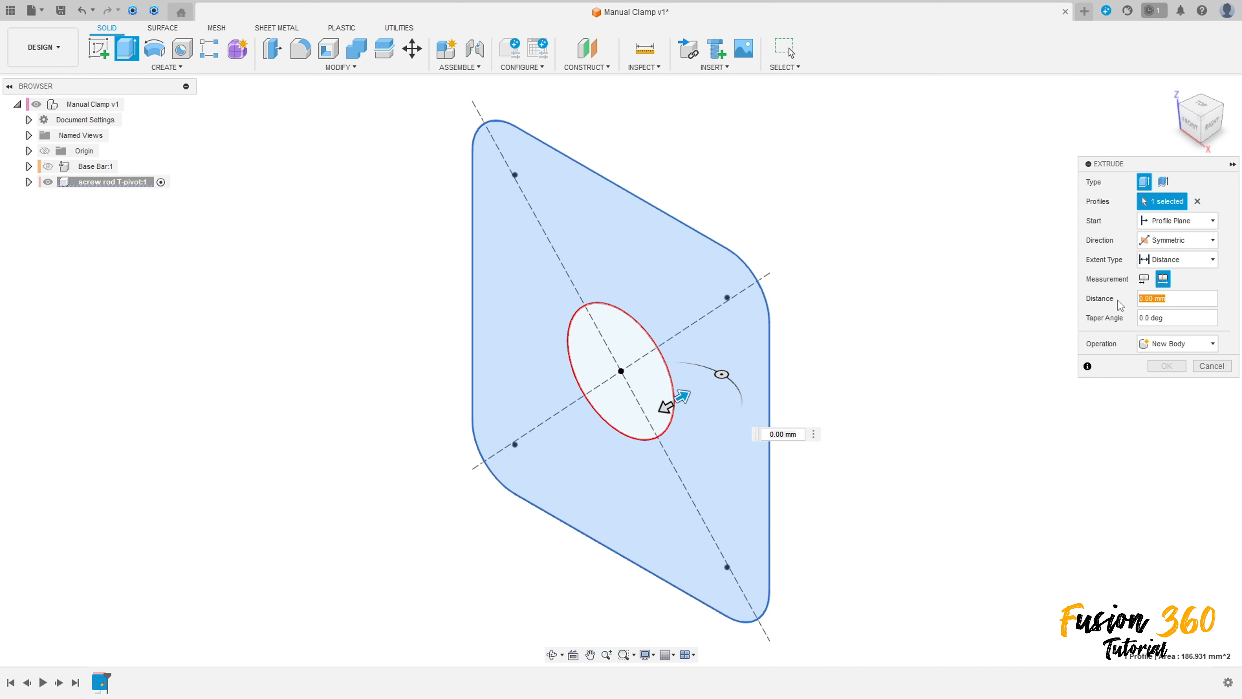
key("Return")
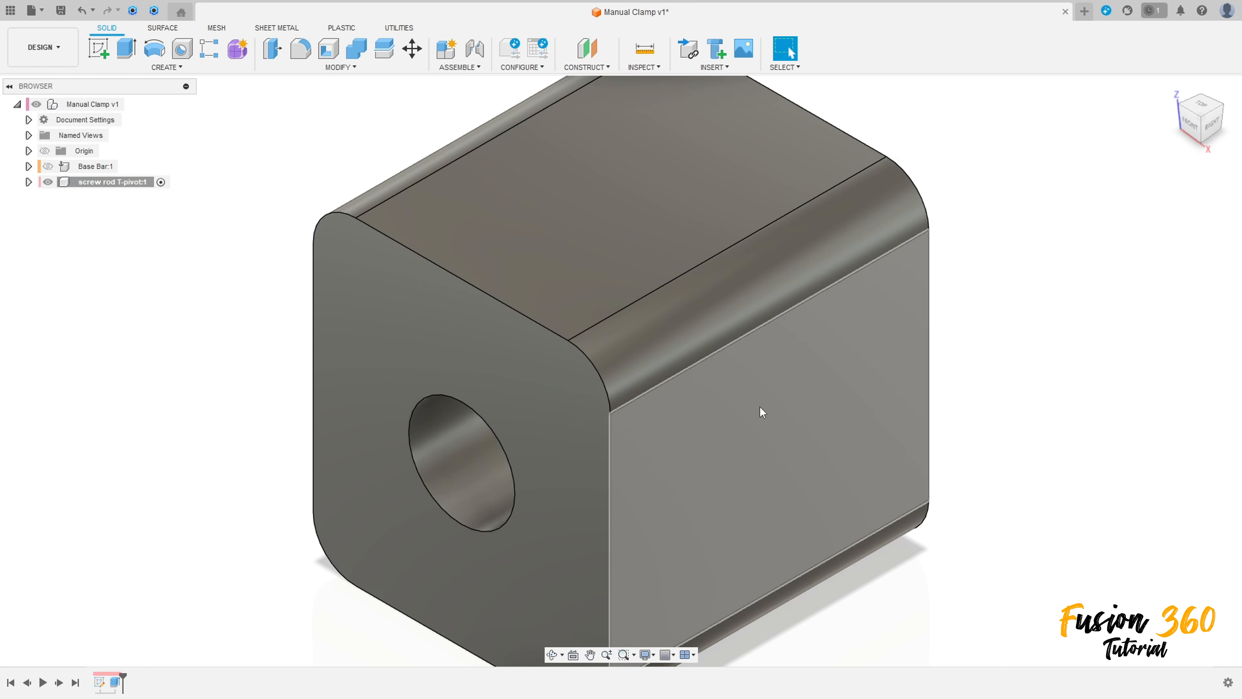
- Sketch an 8.5 mm diameter circle at the origin on the block's flat right-hand face and finish the sketch
left_click(1172, 90)
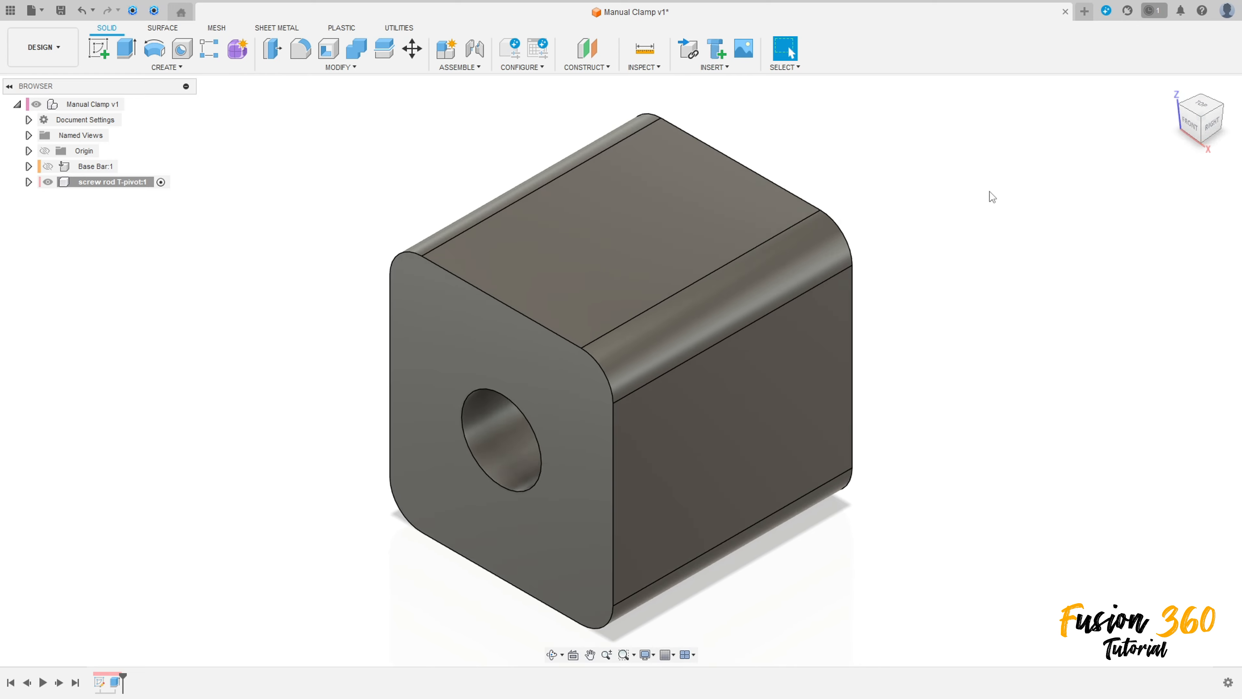
middle_click_drag(990, 196, 645, 194, "shift")
left_click(1172, 89)
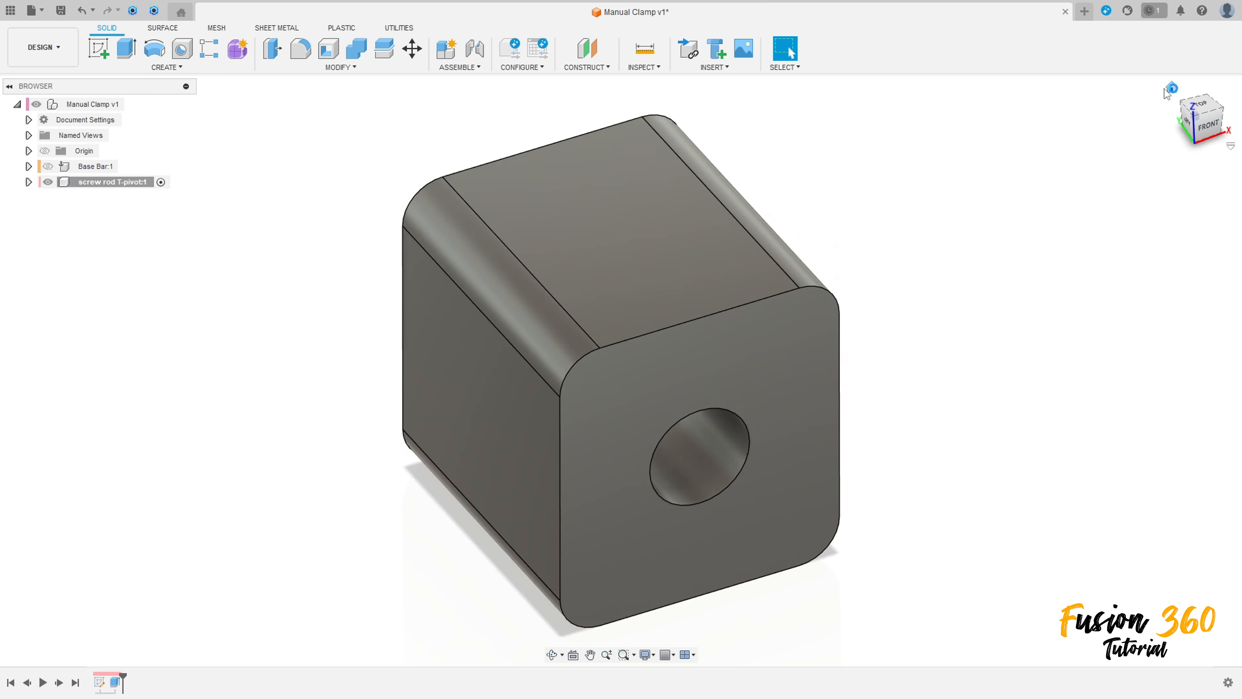
left_click(98, 48)
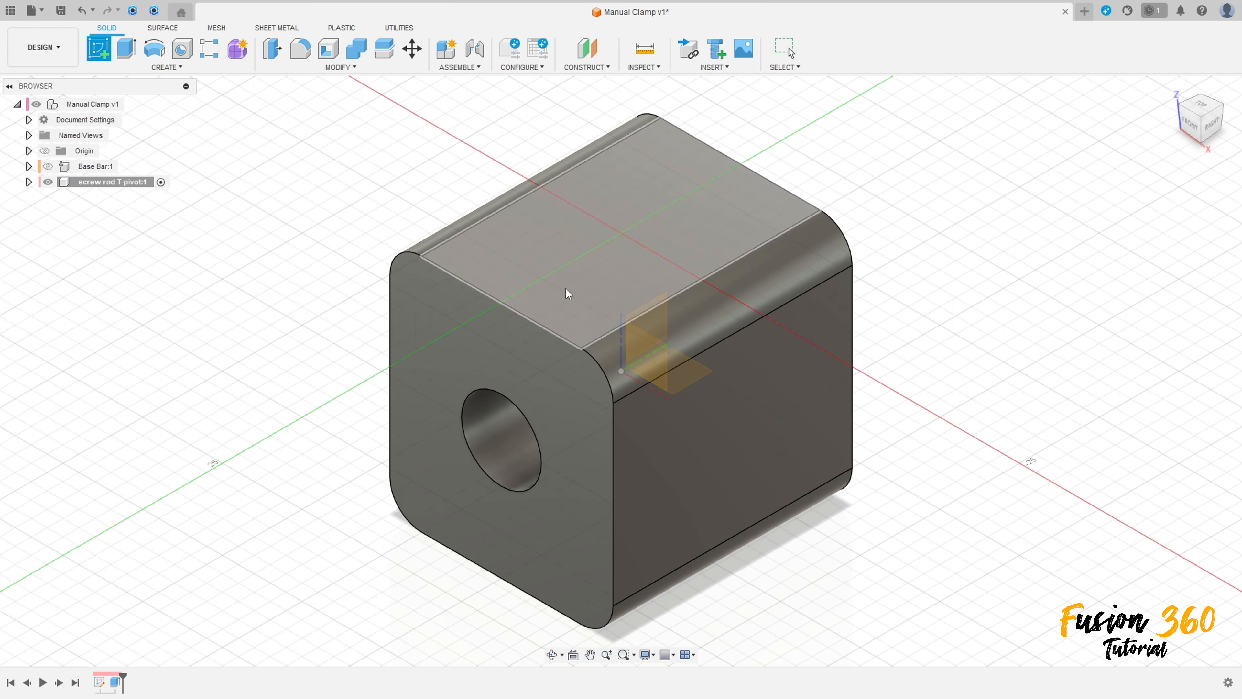
left_click(714, 424)
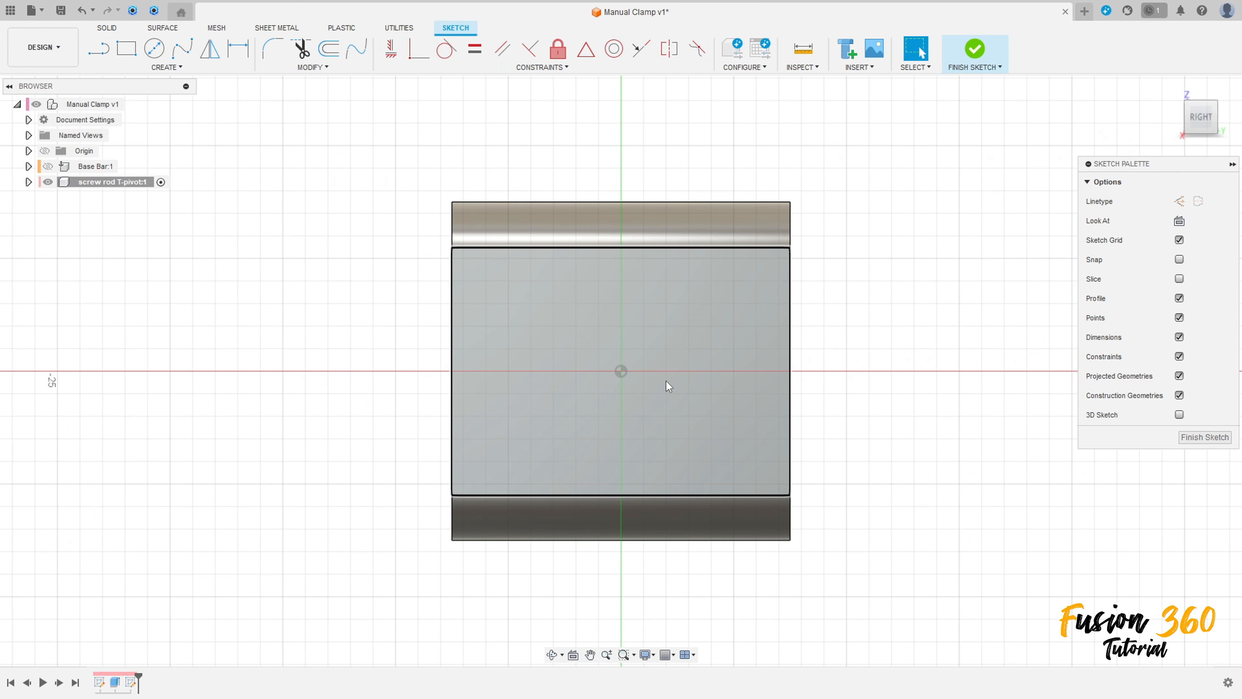
key("c")
left_click(622, 371)
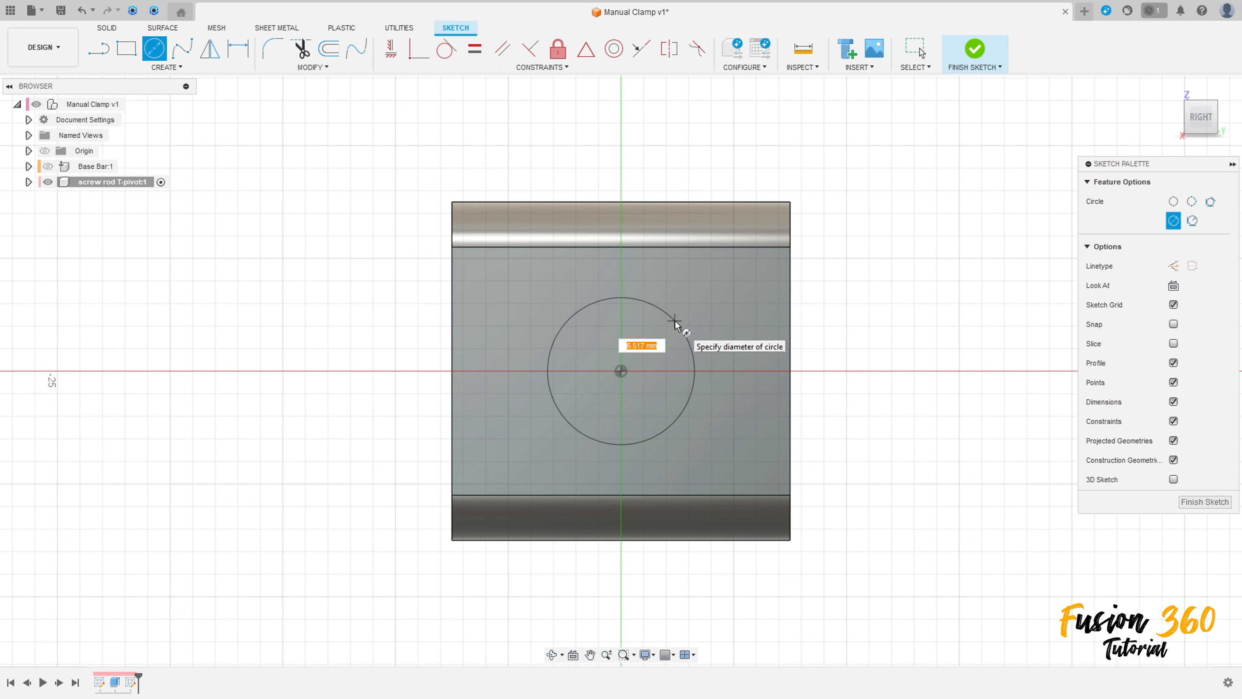
type("8,5")
key("Tab")
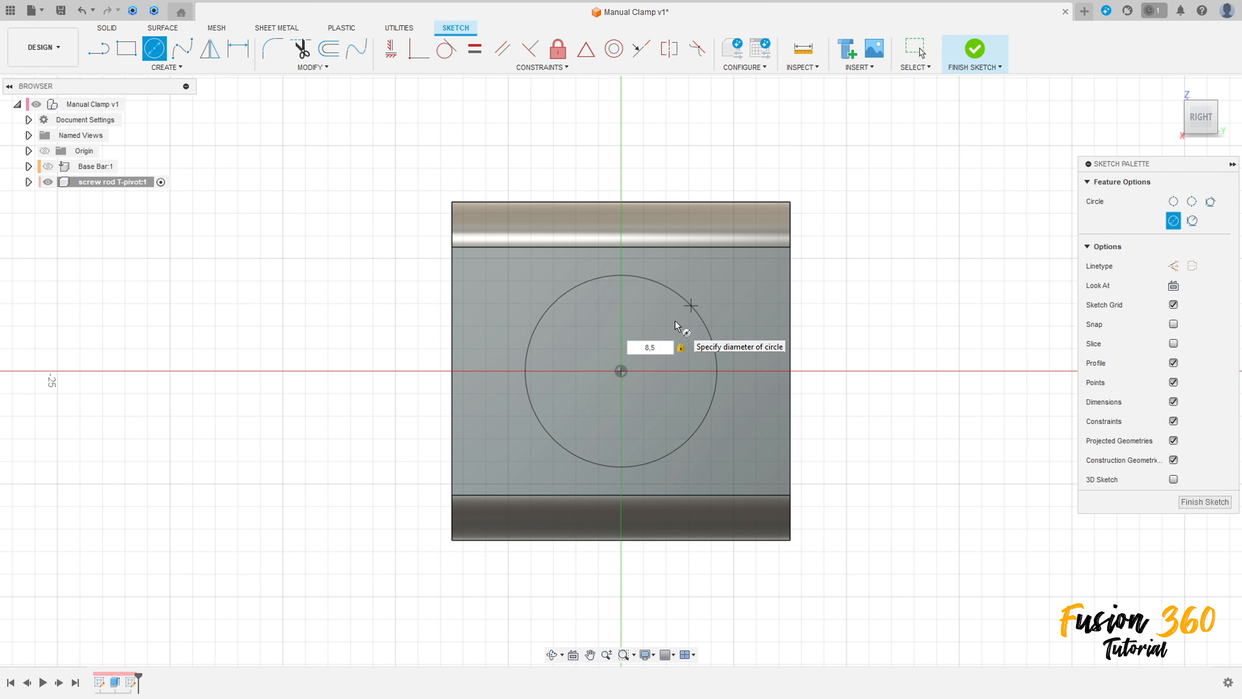
key("Return")
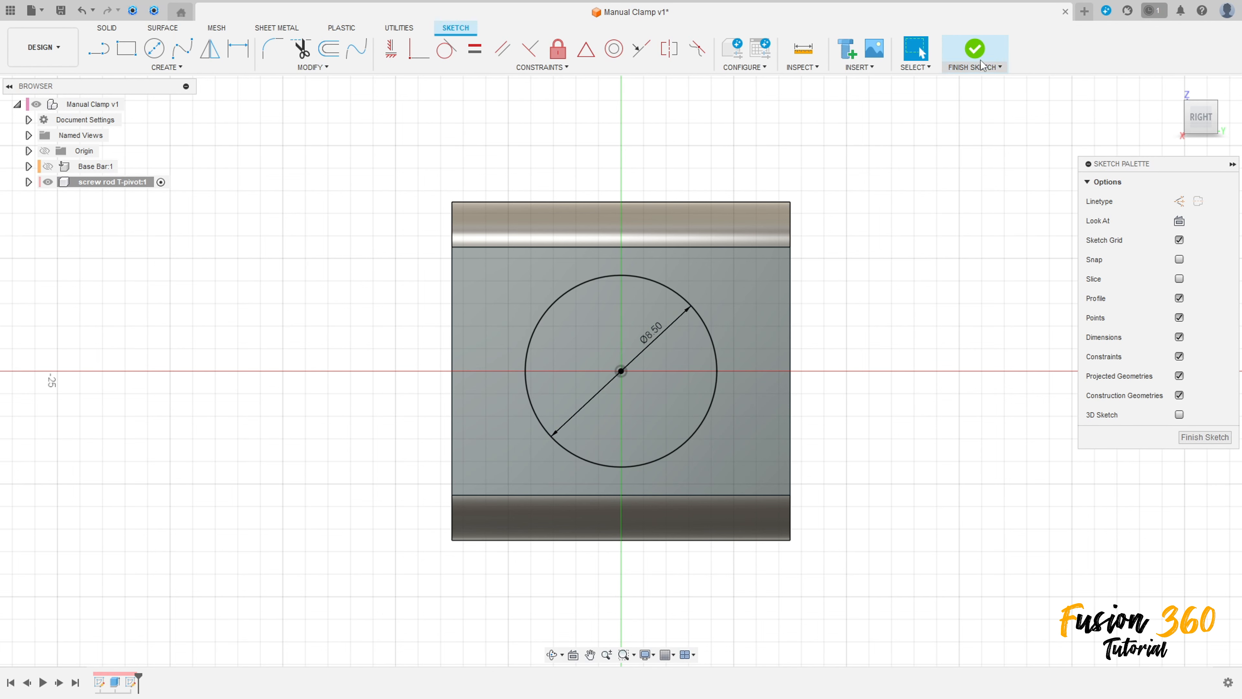
left_click(975, 49)
- Extrude the 8.5 mm circle by -2.5 mm as a cut into the block's side
left_click(126, 49)
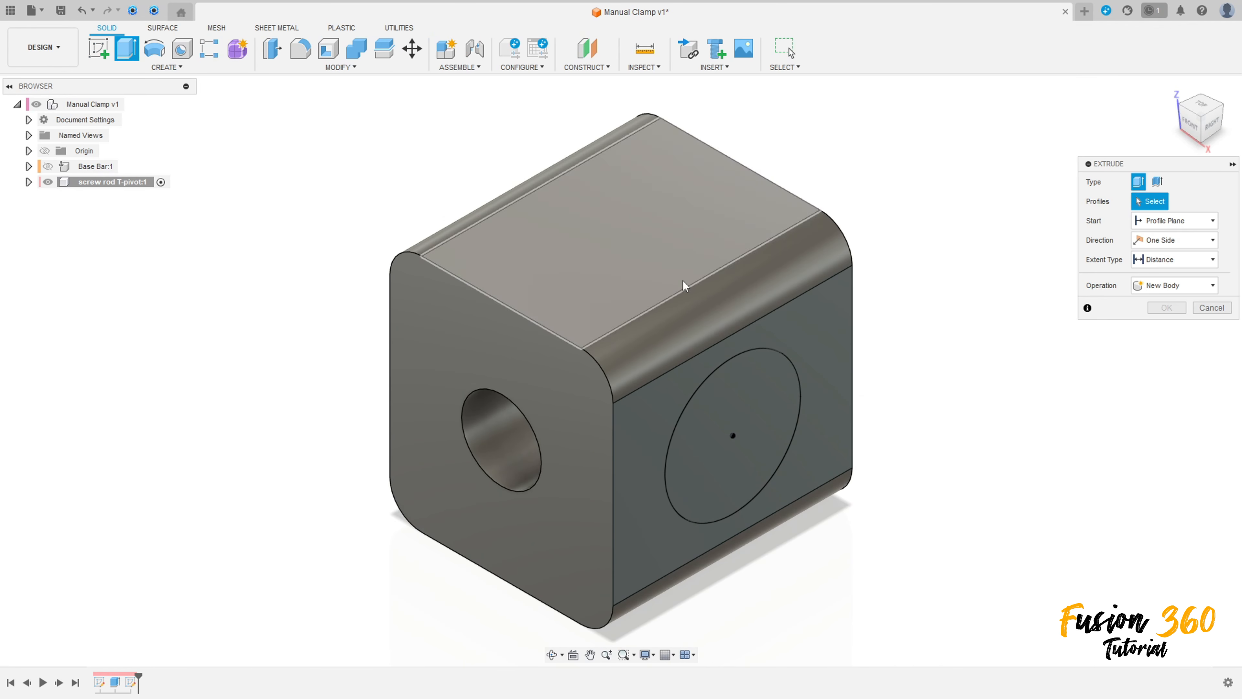
left_click(760, 393)
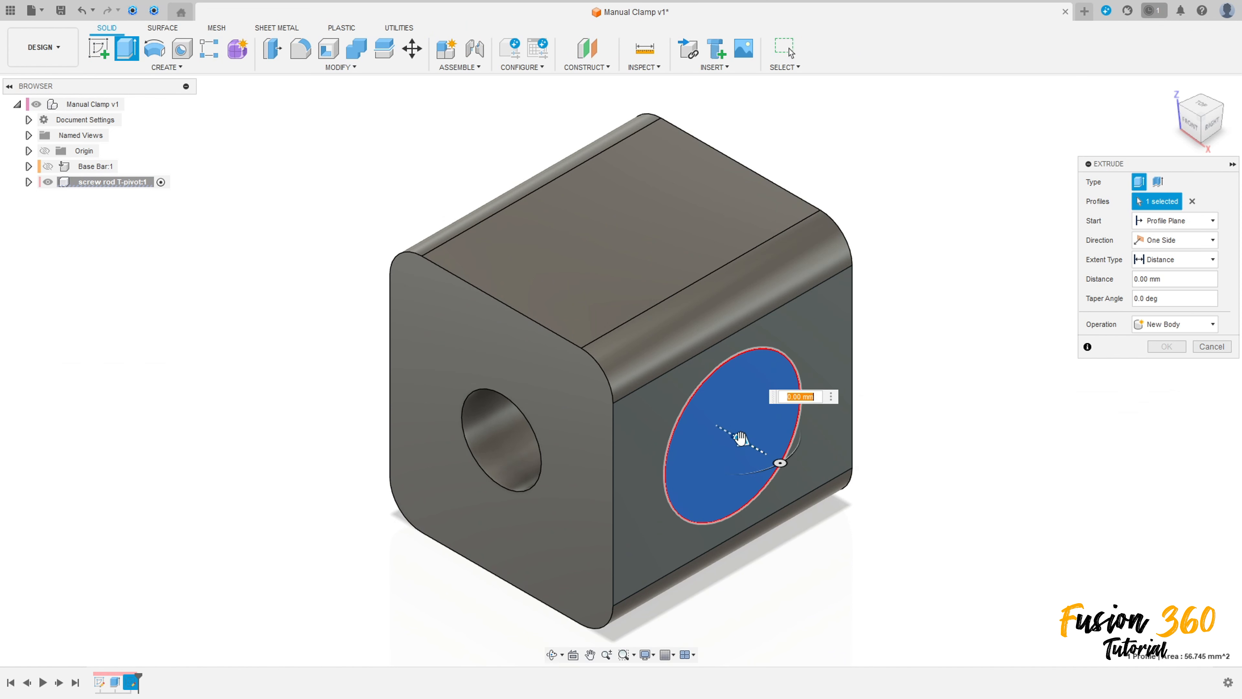
left_click_drag(744, 439, 710, 423)
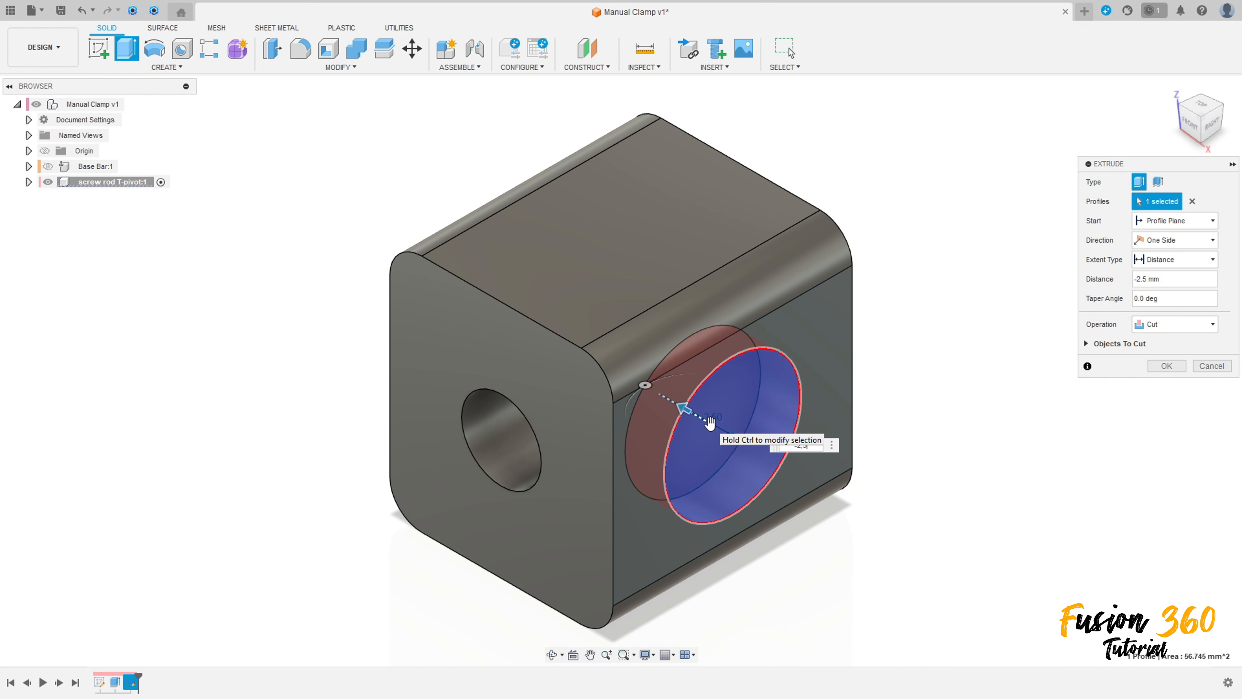
left_click(1167, 366)
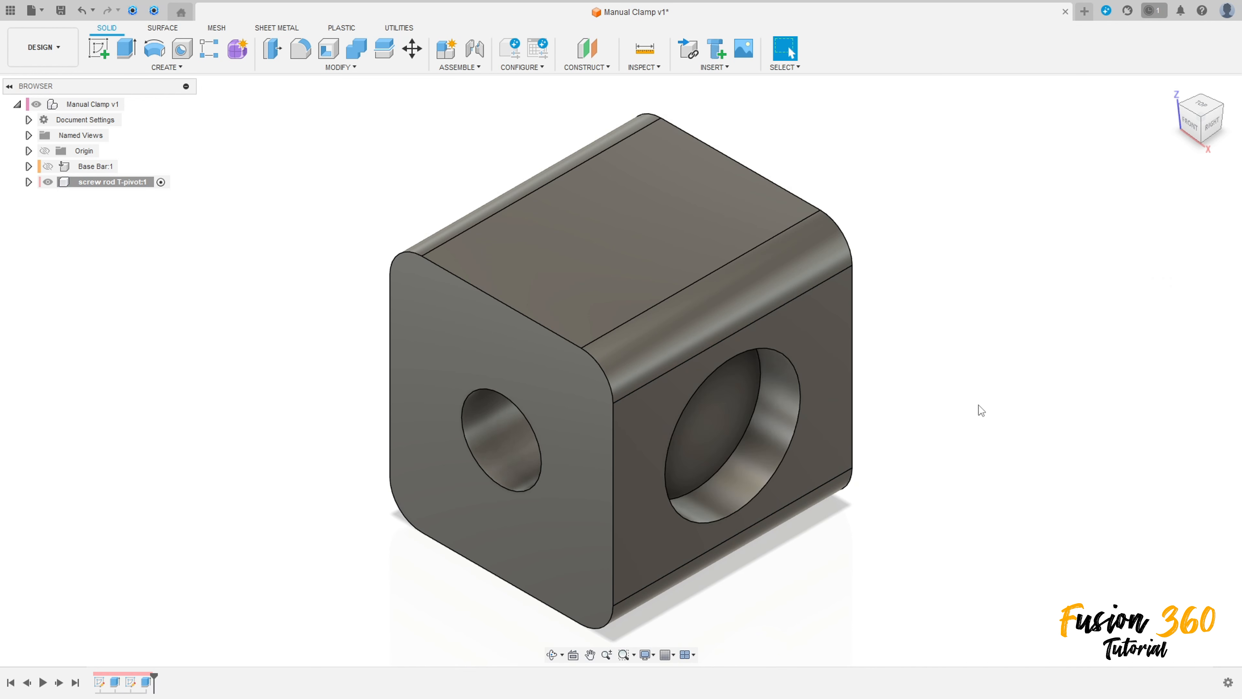
- Mirror the circular side-cut feature across the YZ origin plane to the block's opposite face, temporarily hiding the component to pick the plane
middle_click_drag(930, 425, 522, 380, "shift")
left_click(165, 67)
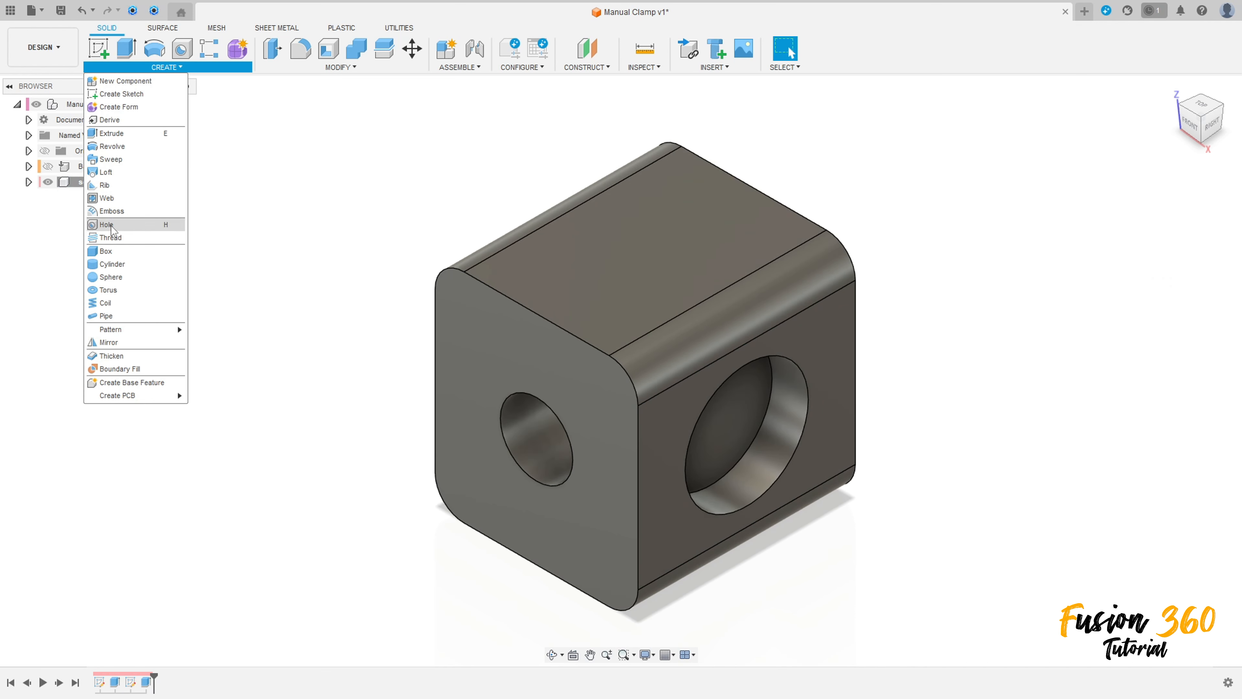
left_click(122, 342)
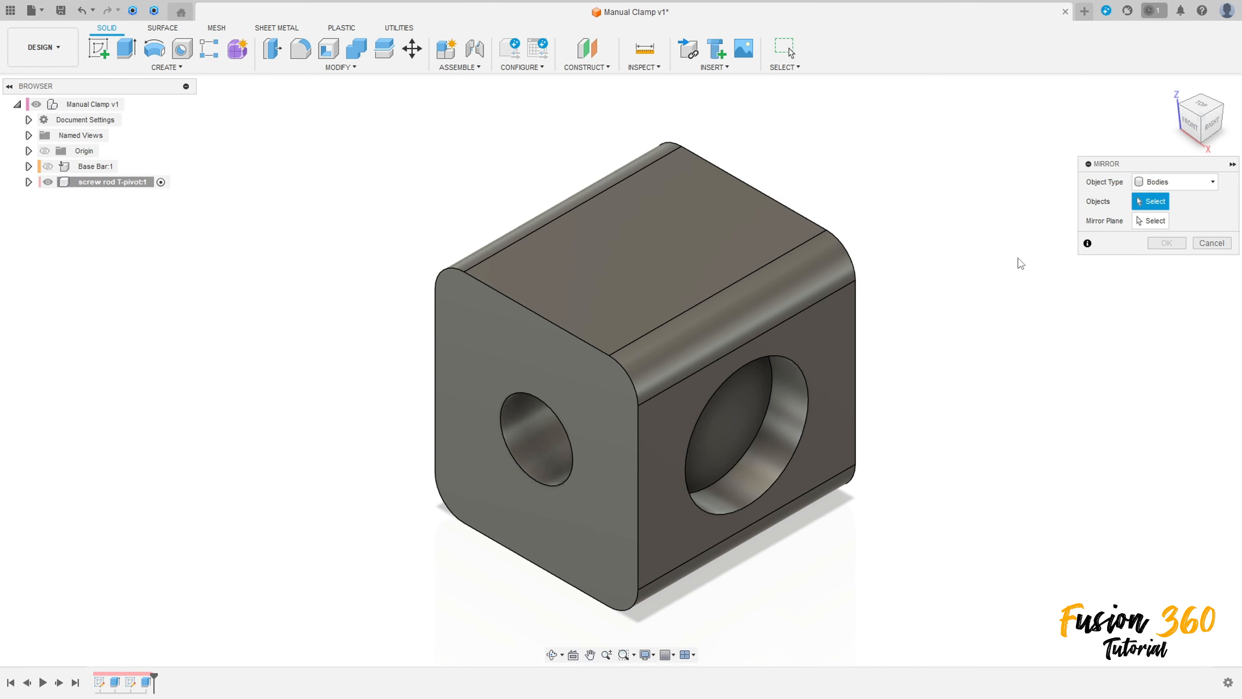
left_click(1170, 186)
left_click(1154, 223)
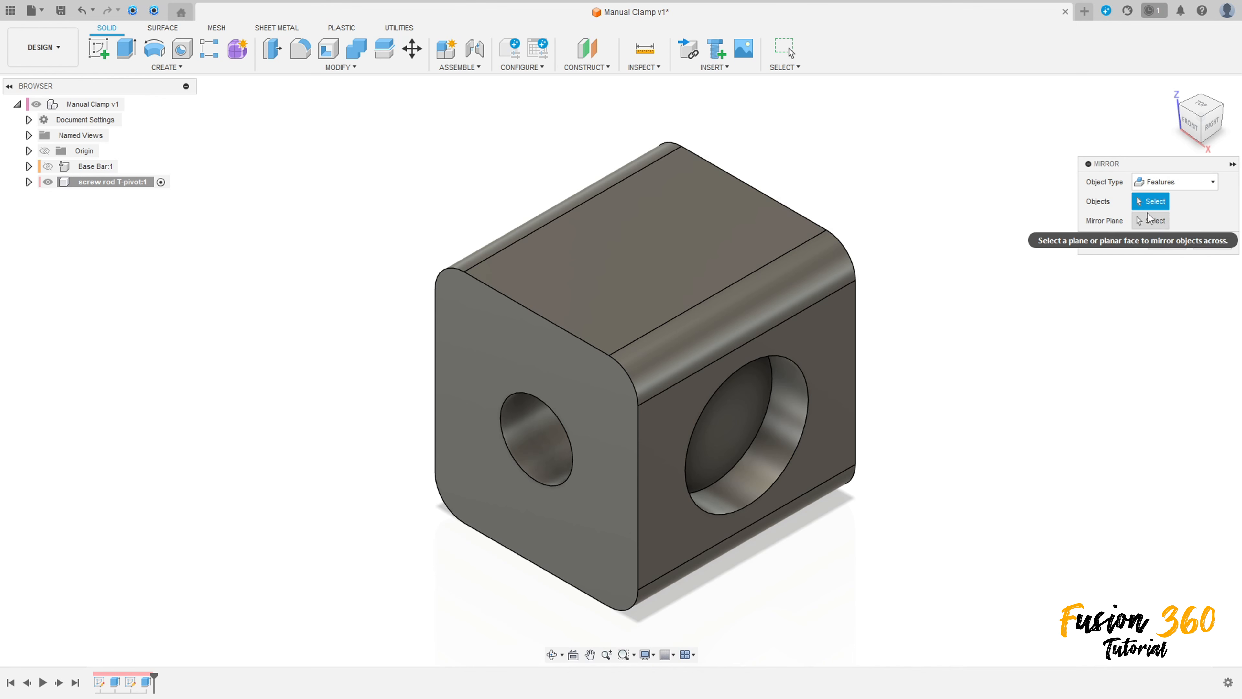
left_click(146, 683)
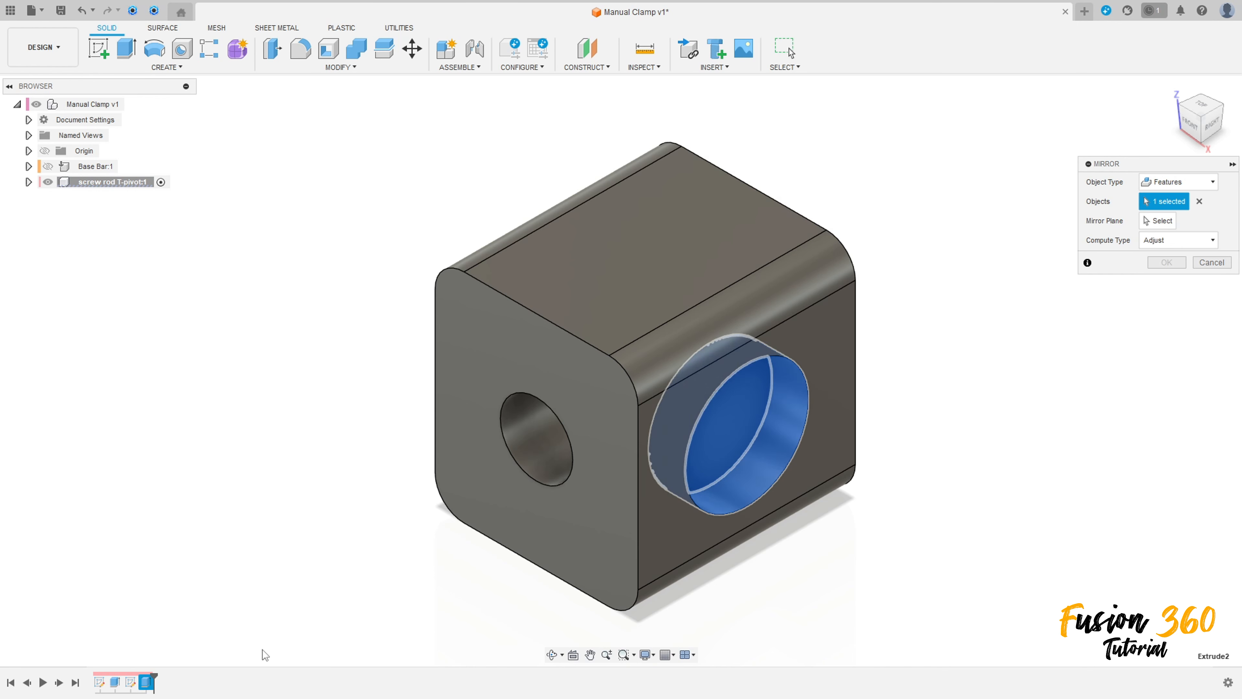
left_click(1156, 221)
middle_click_drag(738, 331, 548, 316, "shift")
left_click(47, 182)
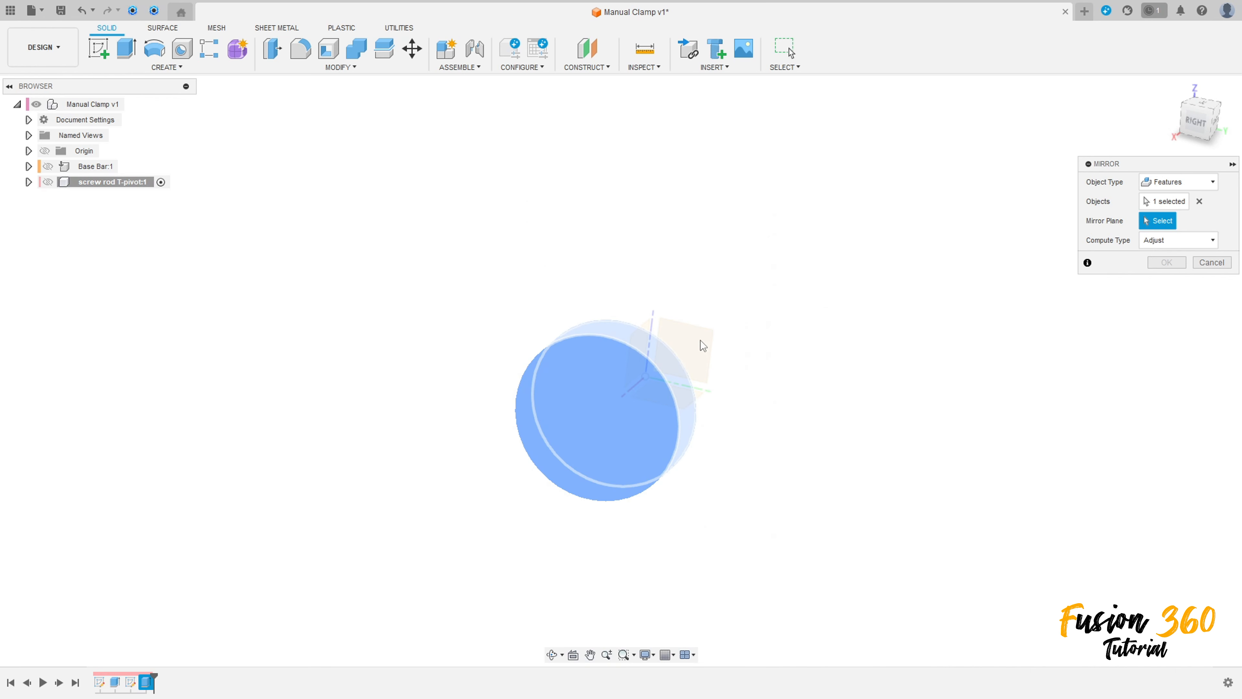
left_click(700, 351)
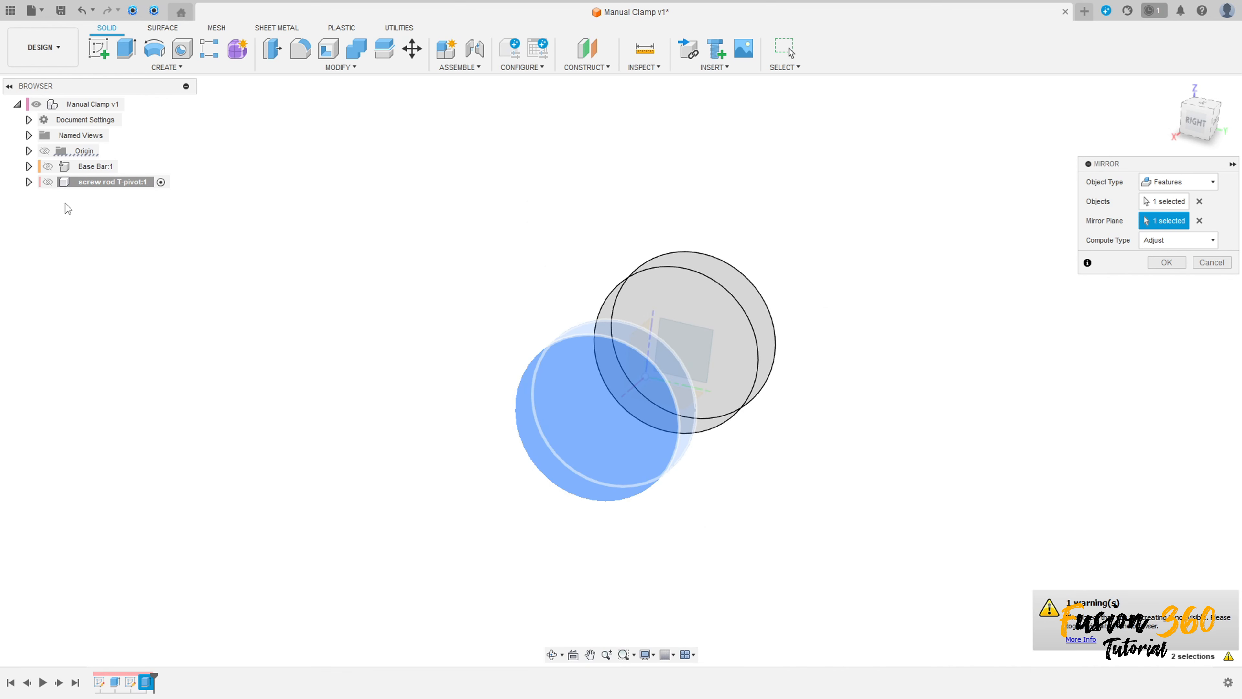
left_click(48, 182)
middle_click_drag(316, 249, 499, 227, "shift")
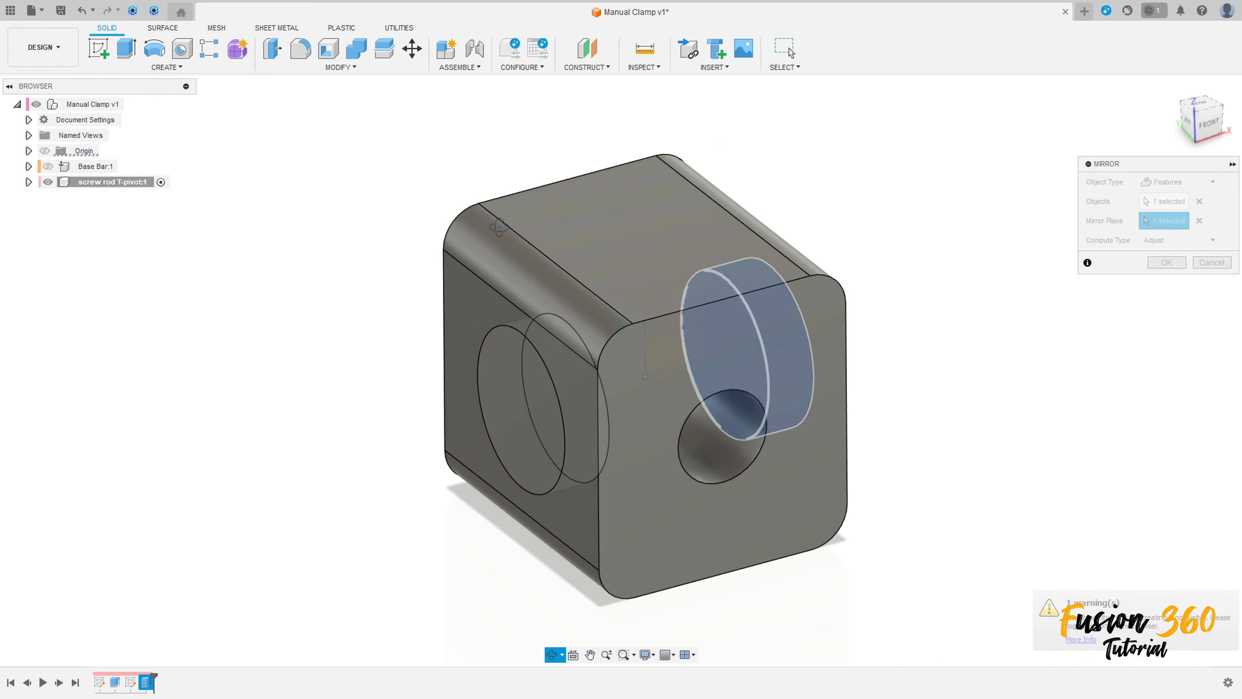
middle_click_drag(543, 390, 534, 370, "shift")
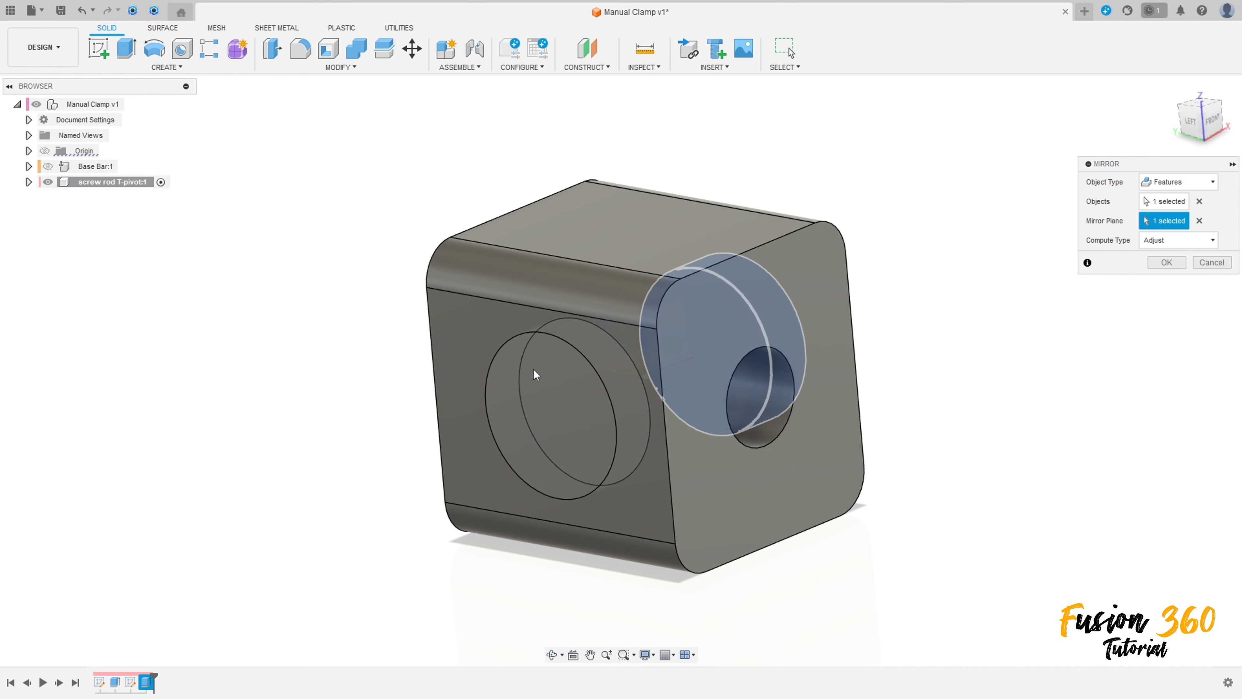
left_click(1167, 263)
middle_click_drag(962, 297, 1186, 91, "shift")
left_click(1173, 89)
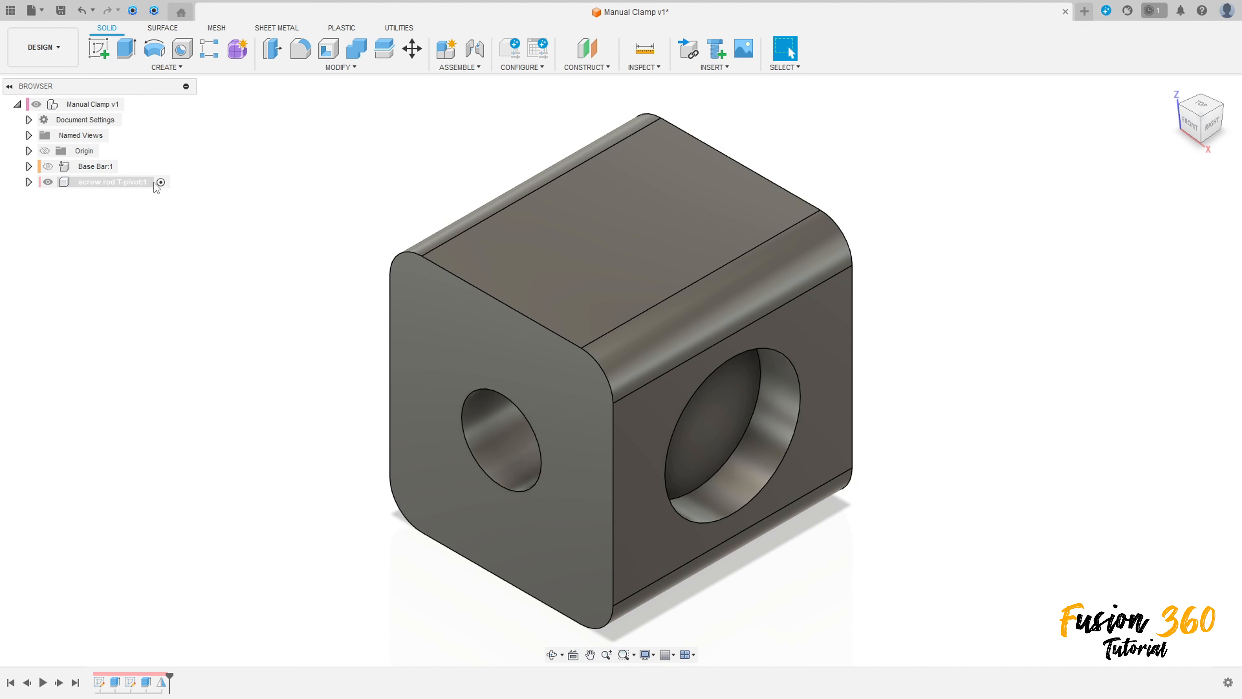
- Hide the screw rod T-pivot component and activate the top-level Manual Clamp assembly
left_click(48, 182)
left_click(48, 181)
left_click(47, 182)
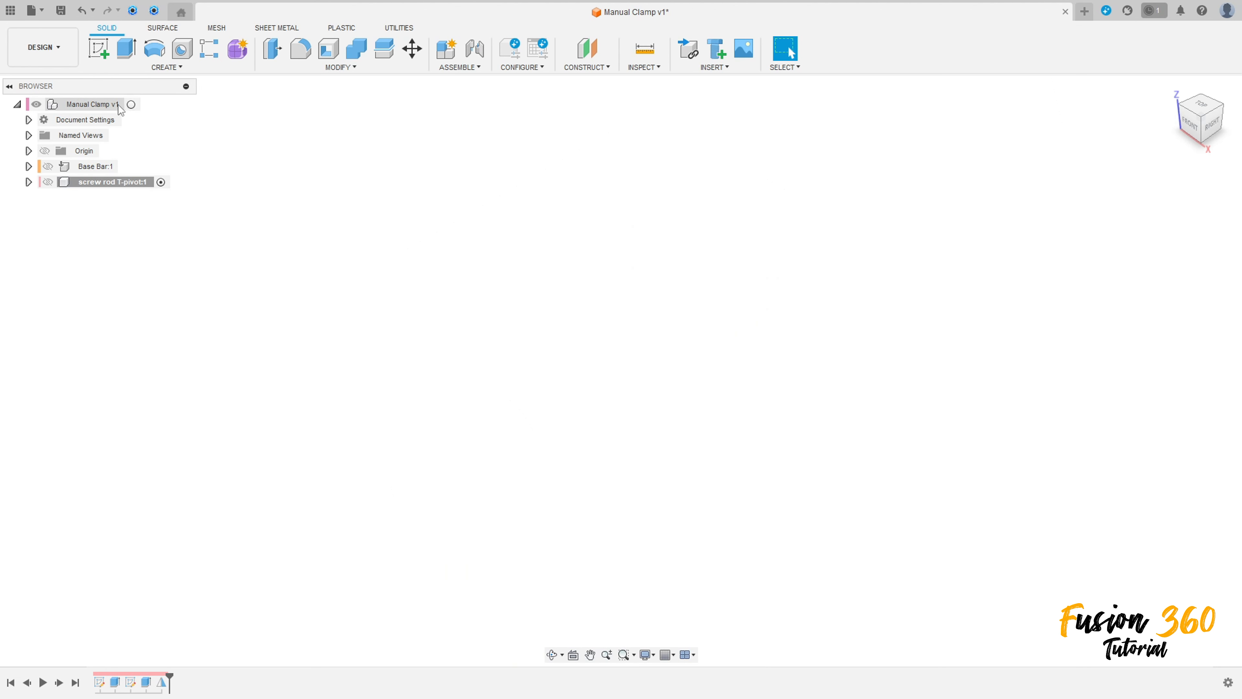
left_click(128, 103)
- Create an active internal standard component named "holding pin" under the Manual Clamp assembly
left_click(472, 69)
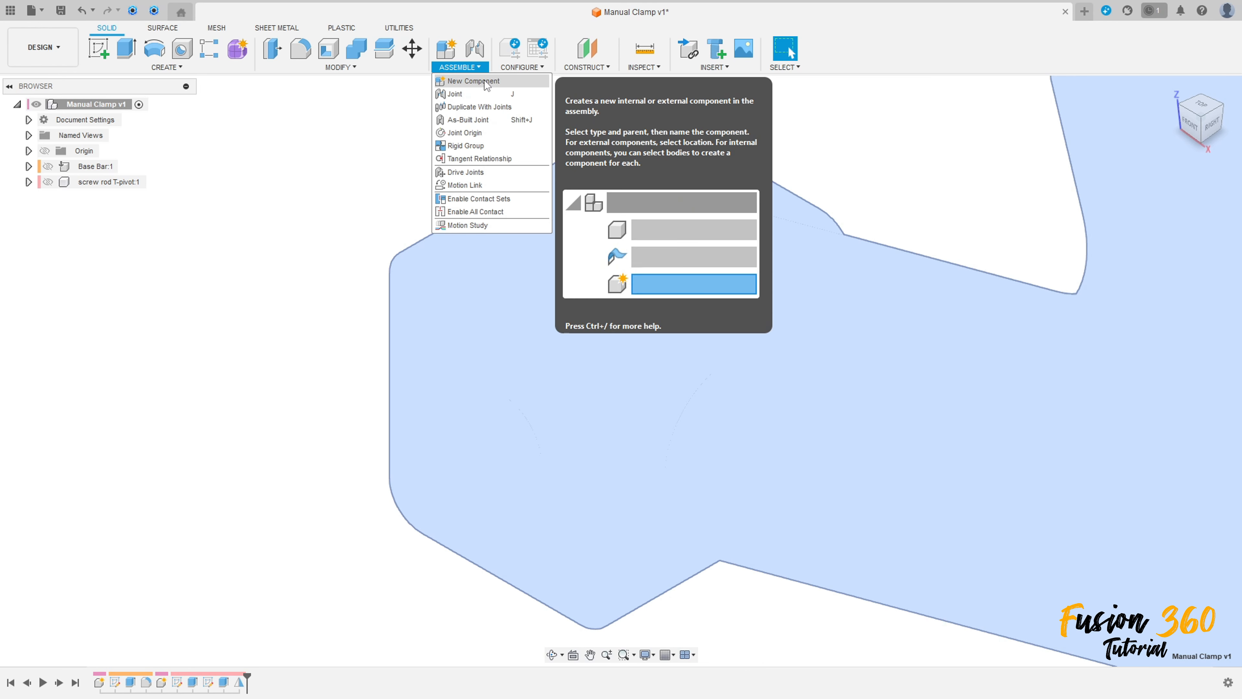
left_click(470, 81)
left_click(1125, 241)
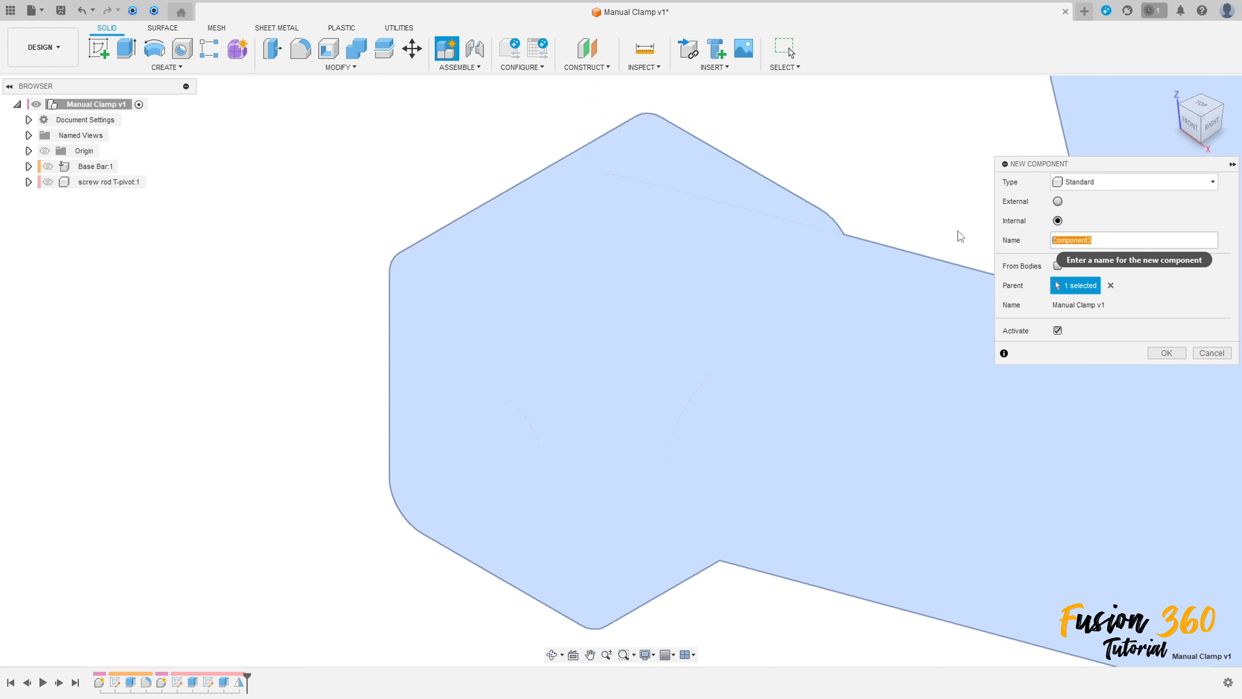
left_click(1167, 355)
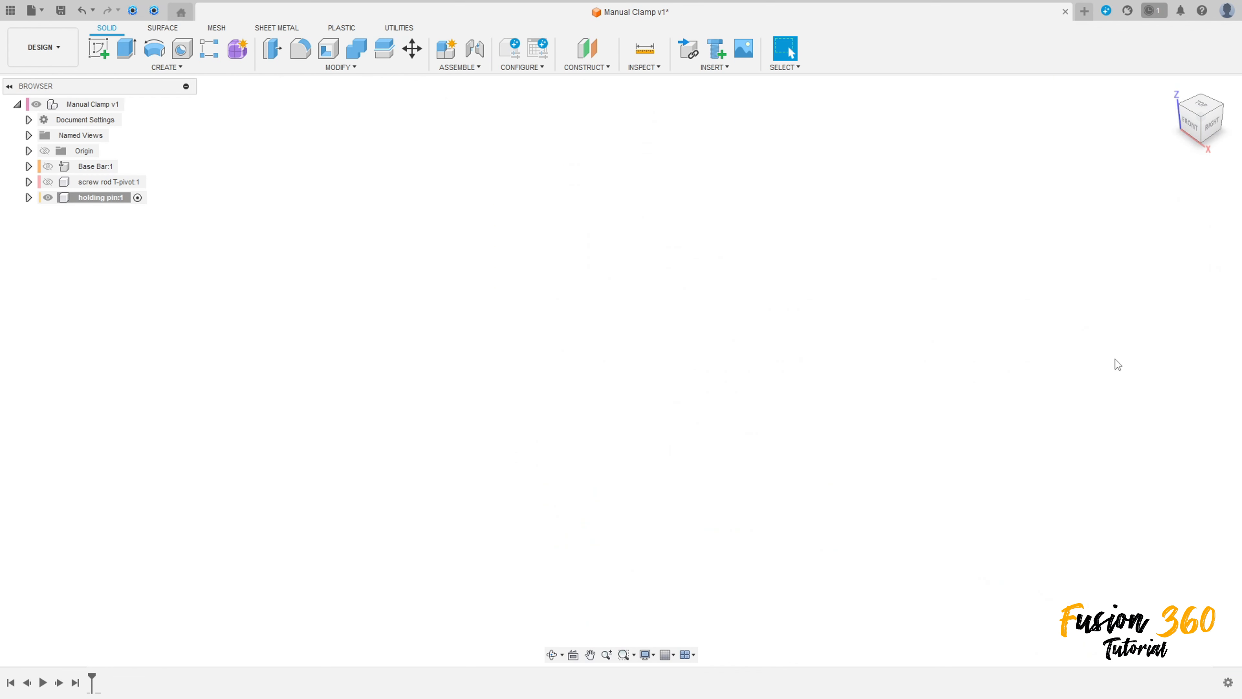
- Sketch on the front plane a horizontal line from the origin, a 4.25 mm vertical line at its end and a 3 mm line back toward the origin
left_click(99, 49)
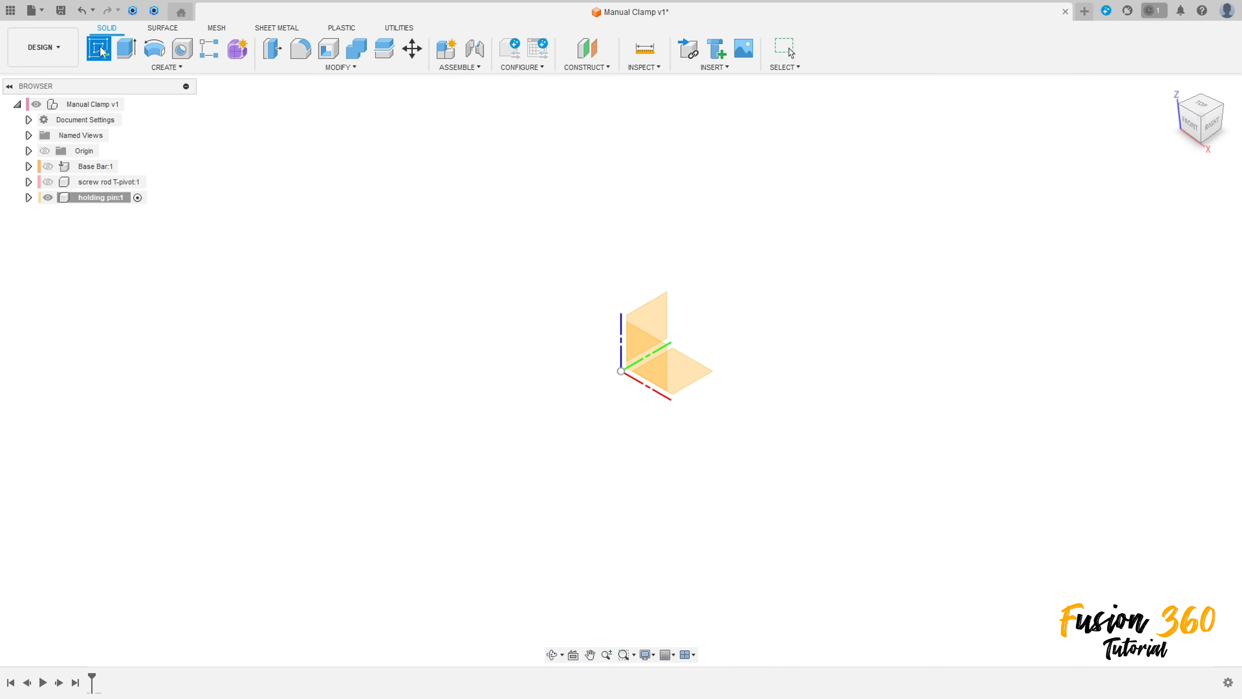
left_click(655, 351)
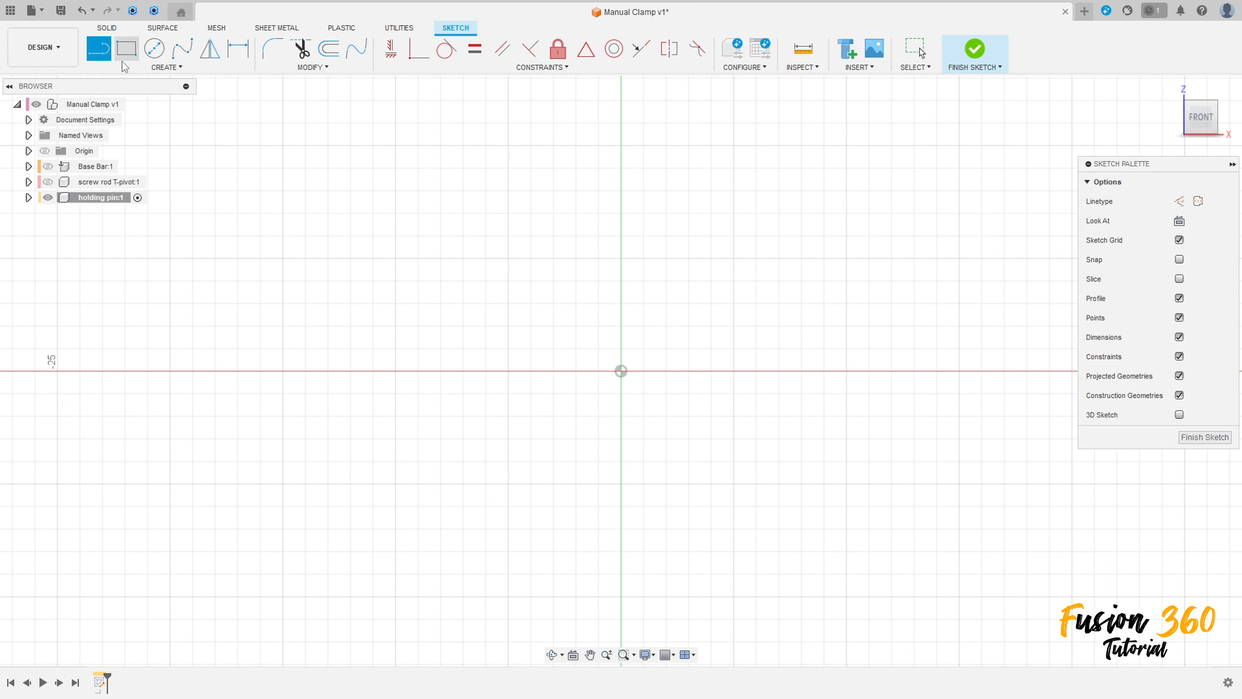
left_click(125, 67)
left_click(621, 371)
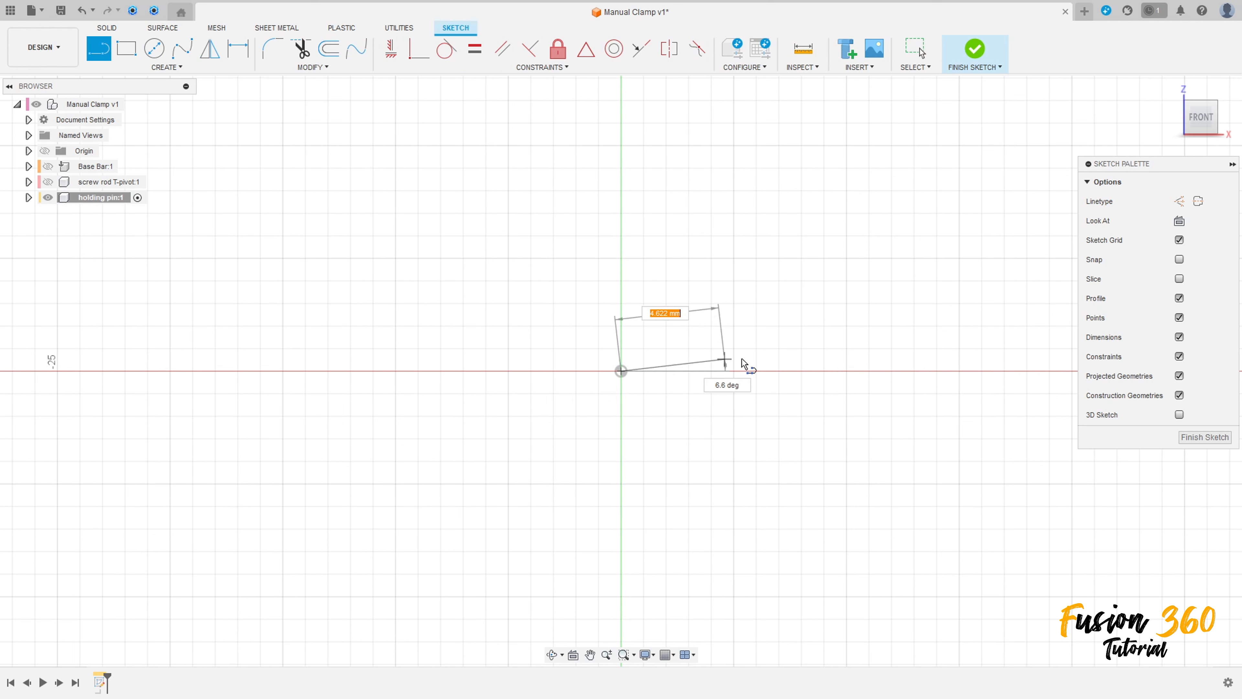
left_click(906, 371)
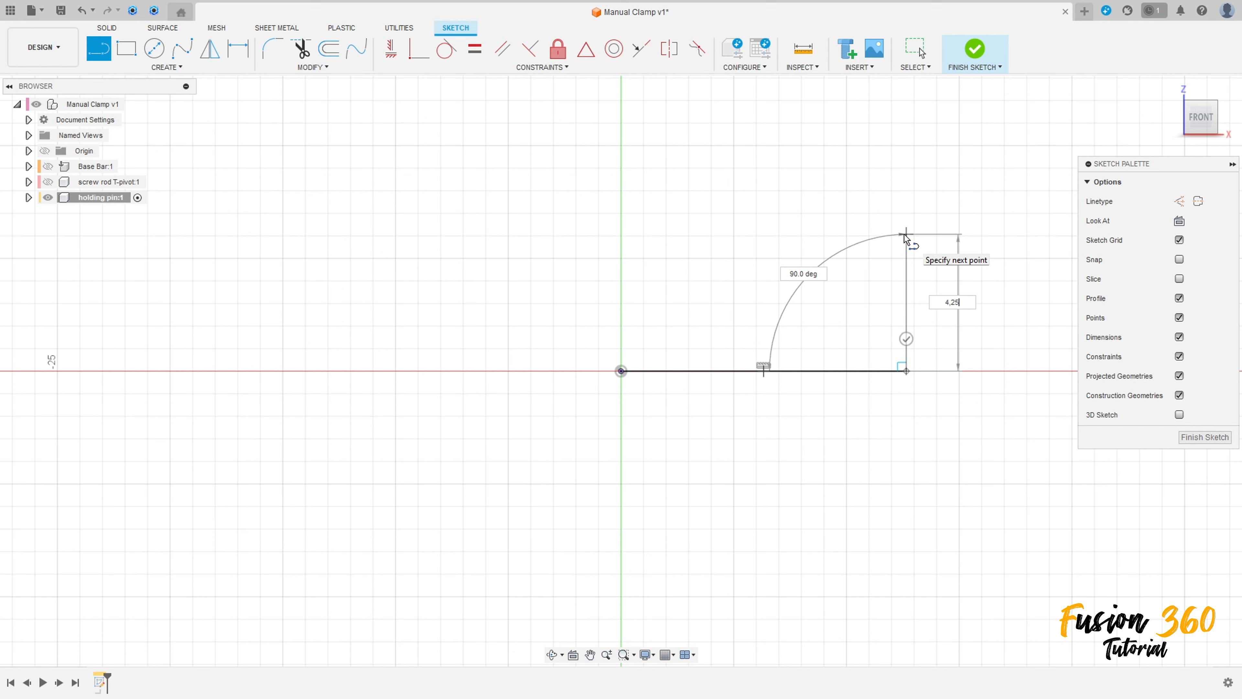
key("Return")
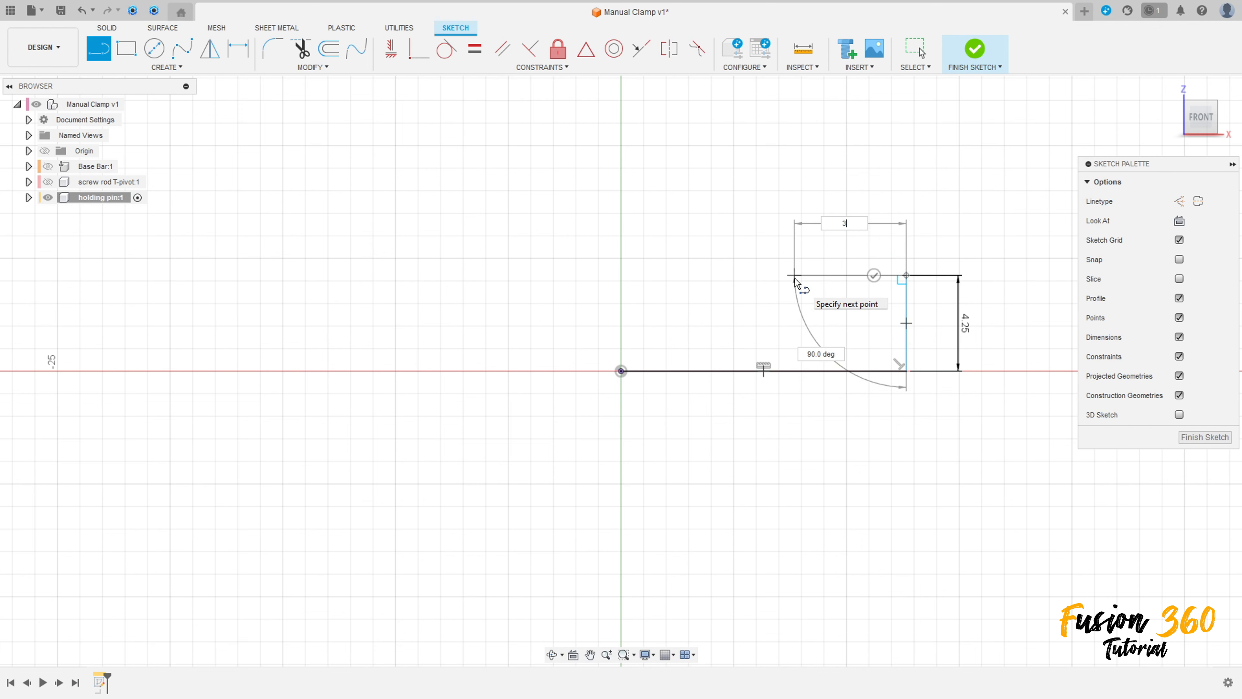
type("3")
key("Return")
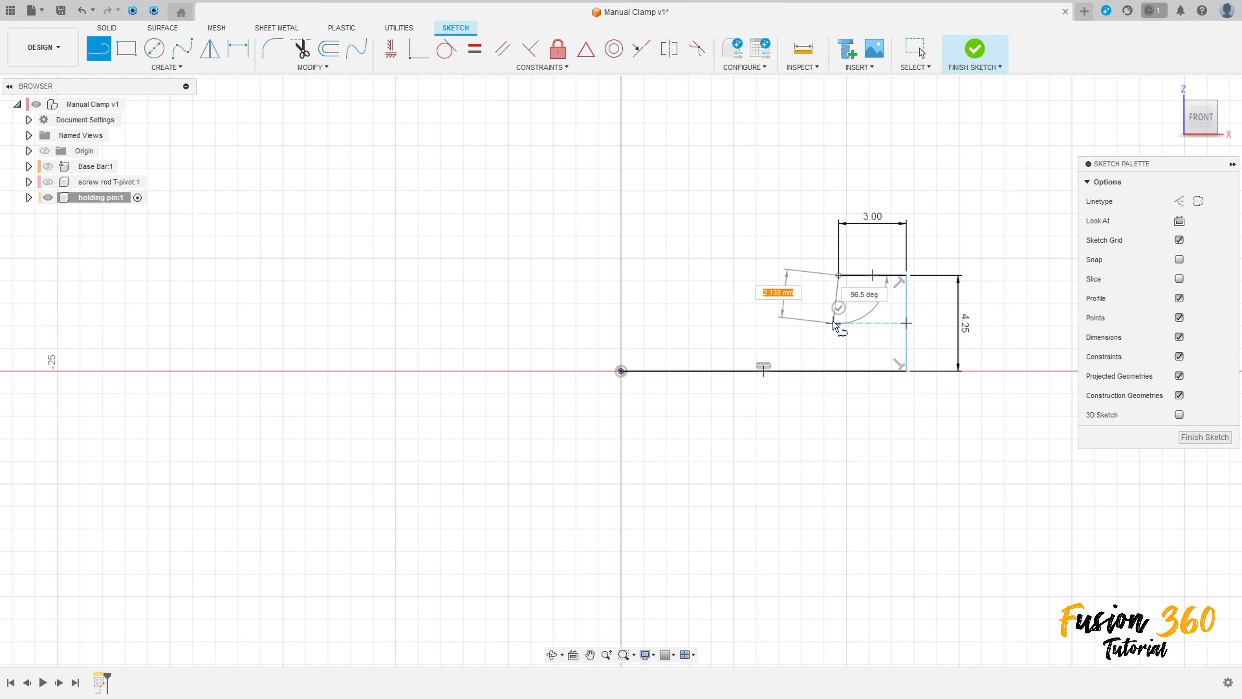
- Continue the line chain with two rectangular notches along the profile's upper side and close it at the origin
scroll(834, 326, "up", 5)
left_click(839, 308)
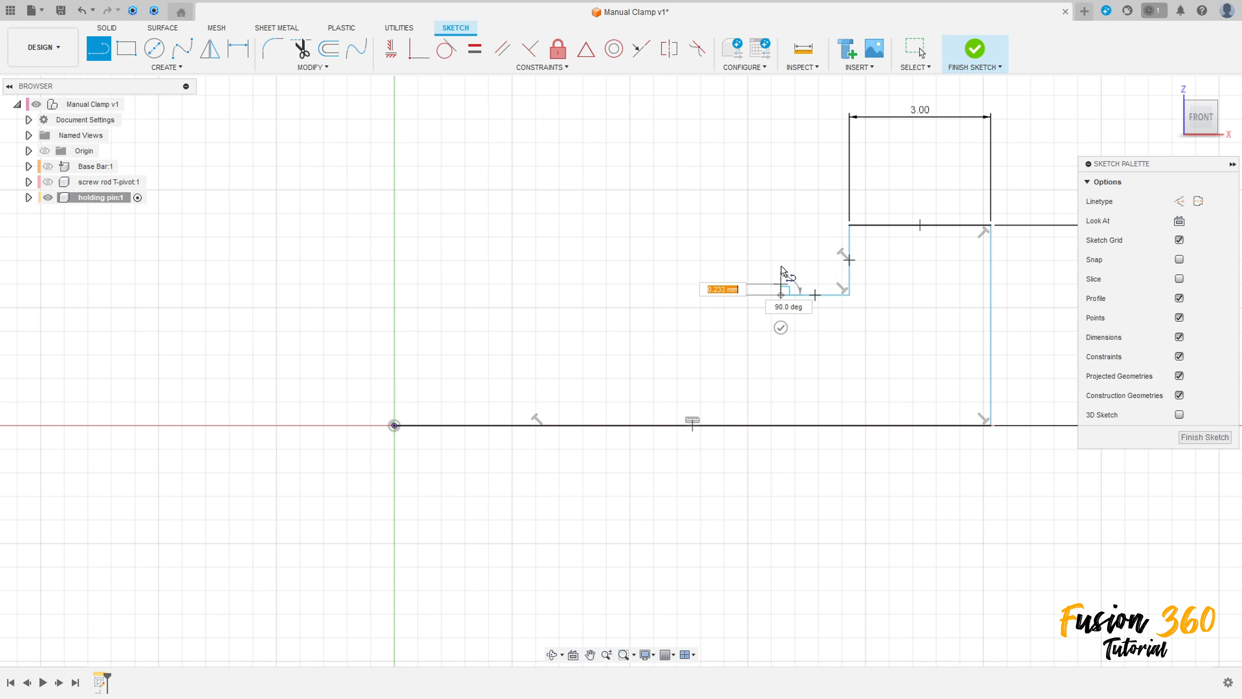
left_click(781, 293)
left_click(781, 225)
left_click(600, 227)
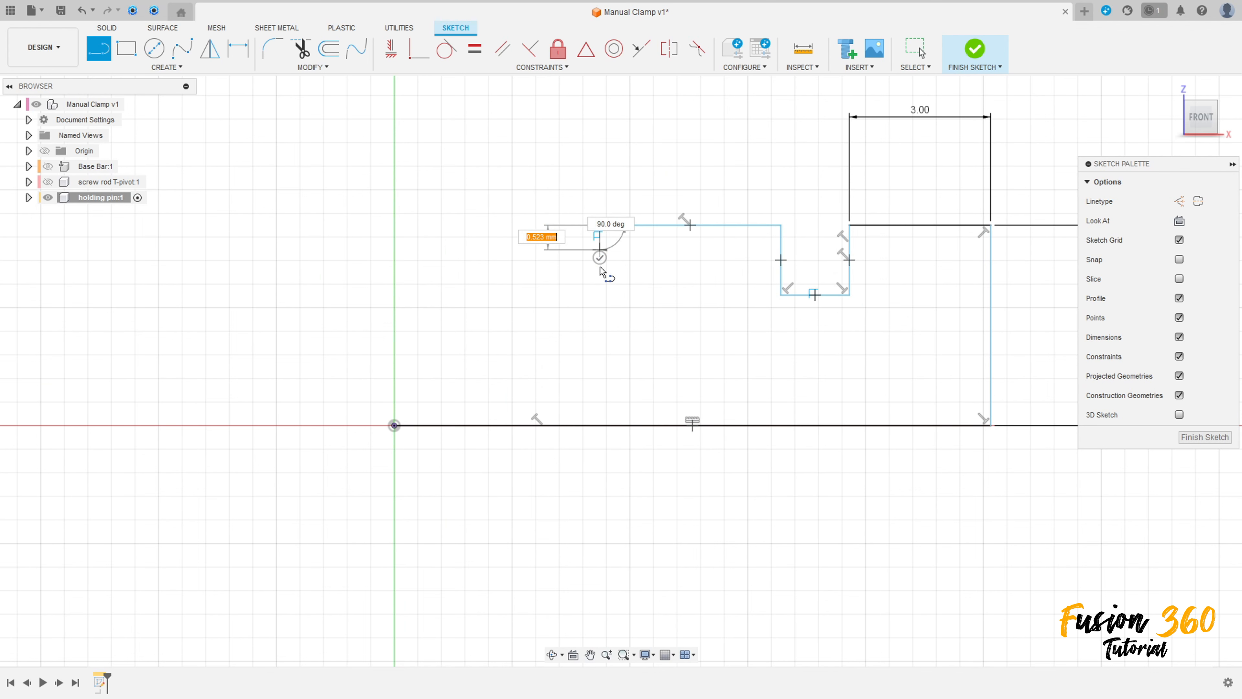
left_click(599, 294)
left_click(509, 295)
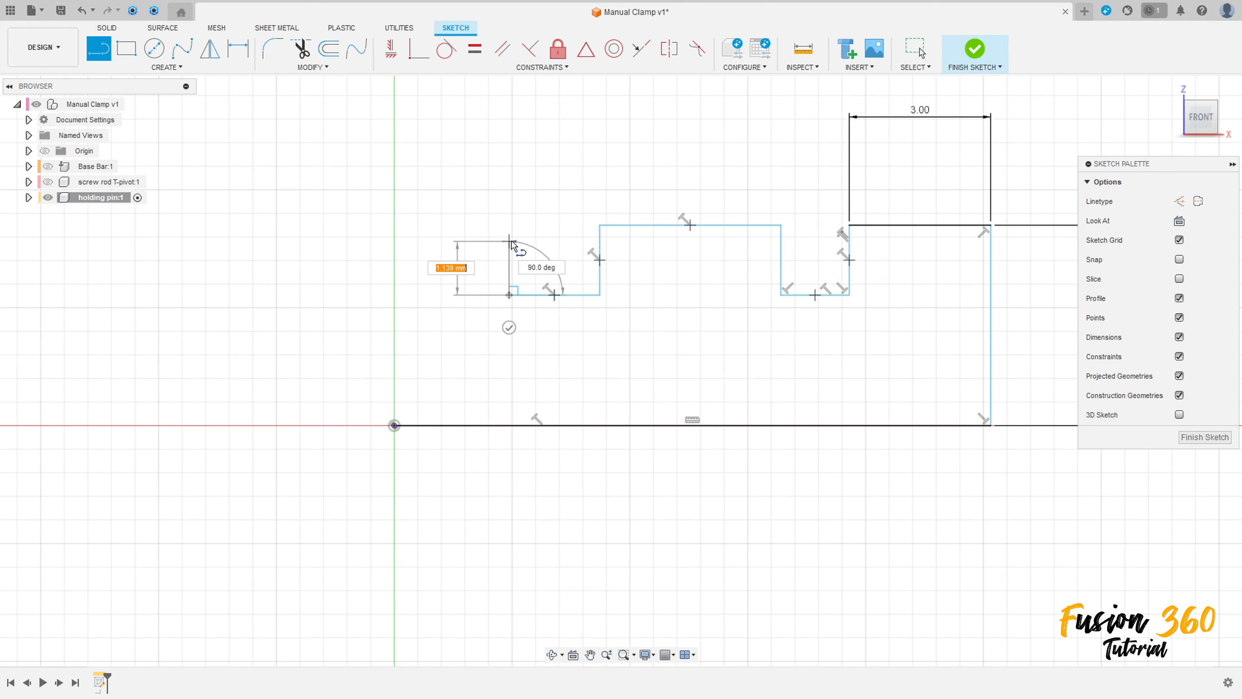
left_click(509, 225)
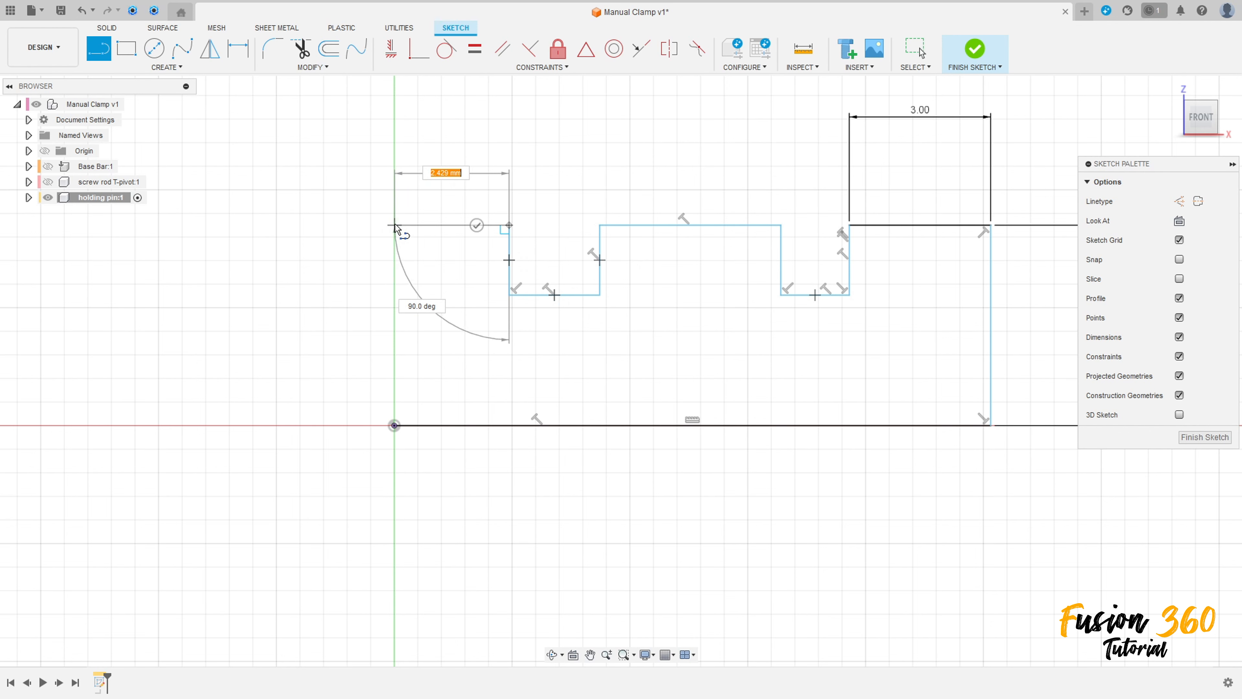
left_click(394, 225)
left_click(395, 425)
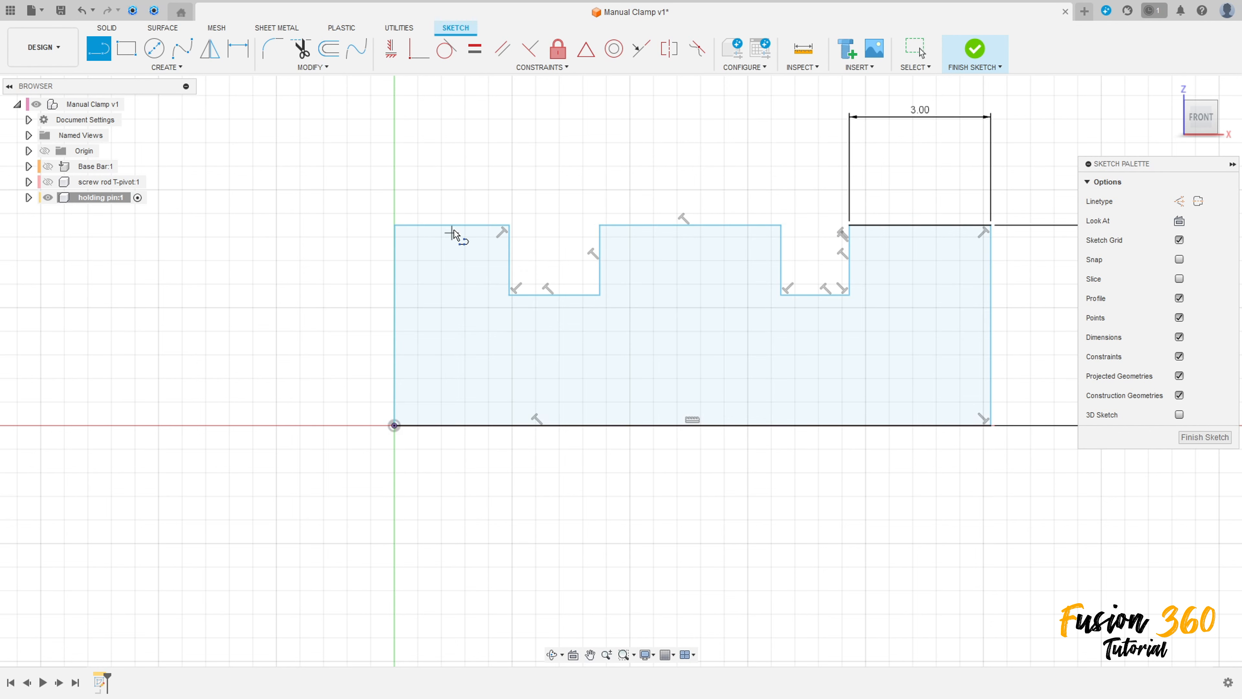
key("Escape")
- Dimension the upper edge between the two notches to 2.5 mm
middle_click_drag(670, 220, 470, 361)
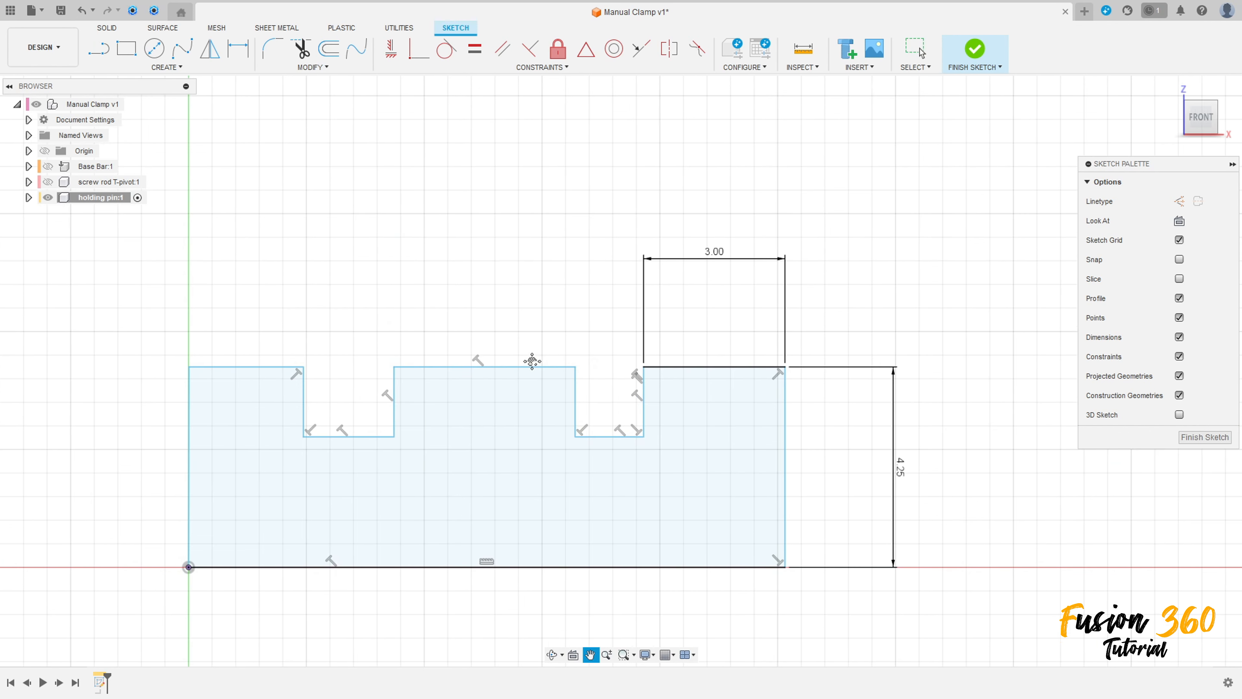
left_click(244, 54)
left_click(485, 367)
left_click(505, 270)
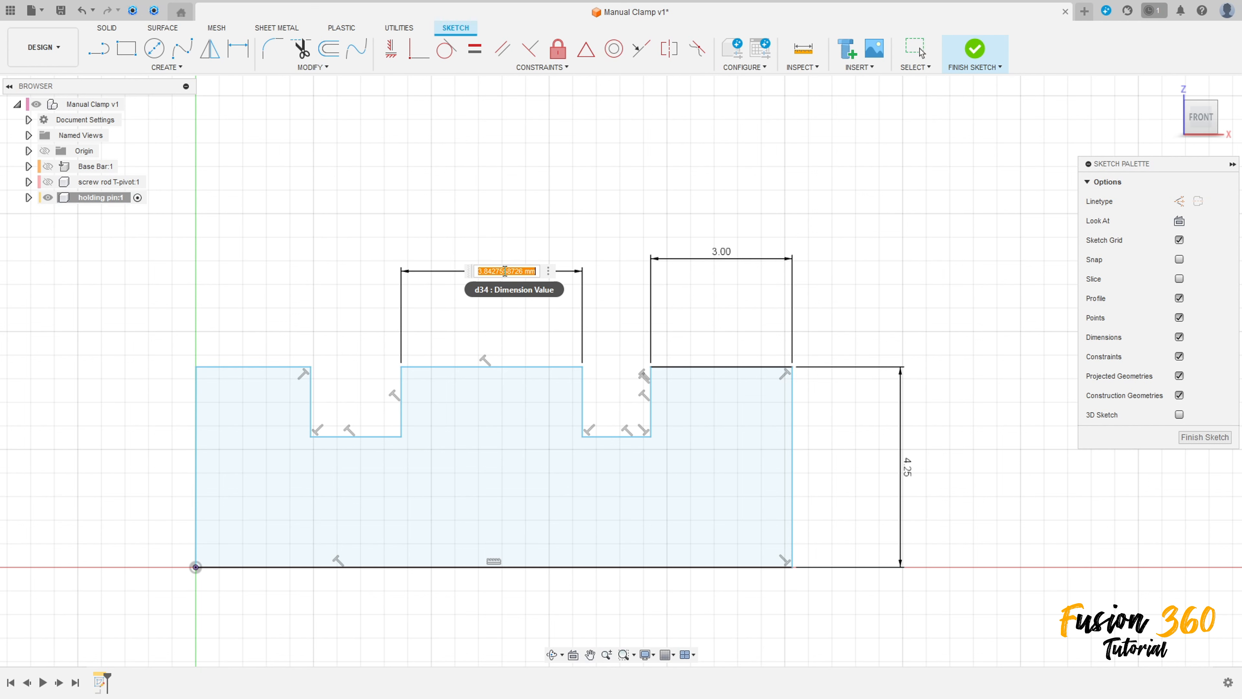
type("2.5")
key("Return")
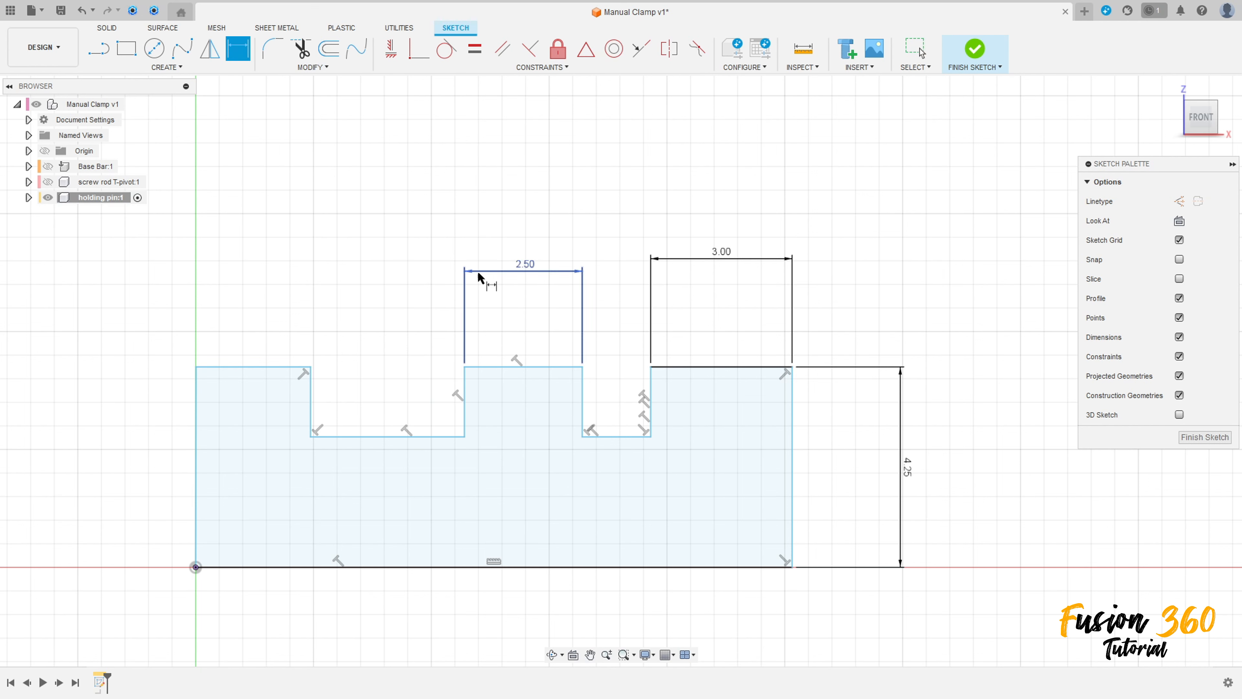
- Dimension the floor of the notch beside the 3 mm edge to 0.75 mm
left_click(611, 435)
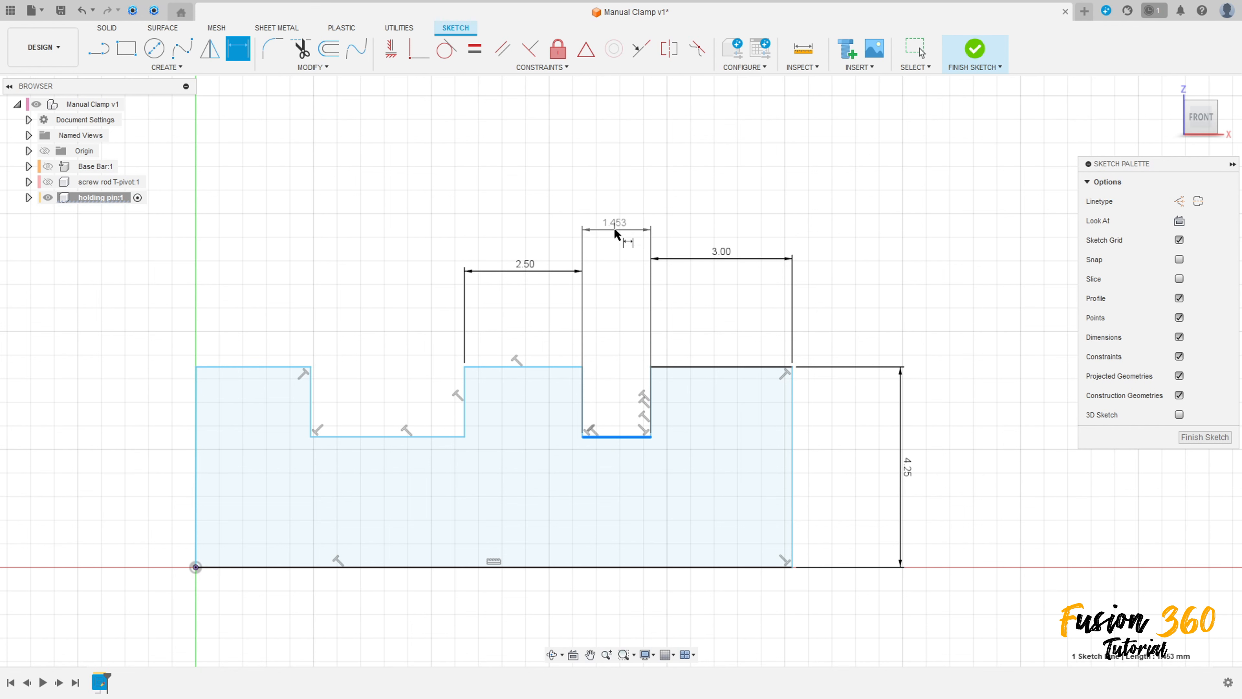
left_click(615, 229)
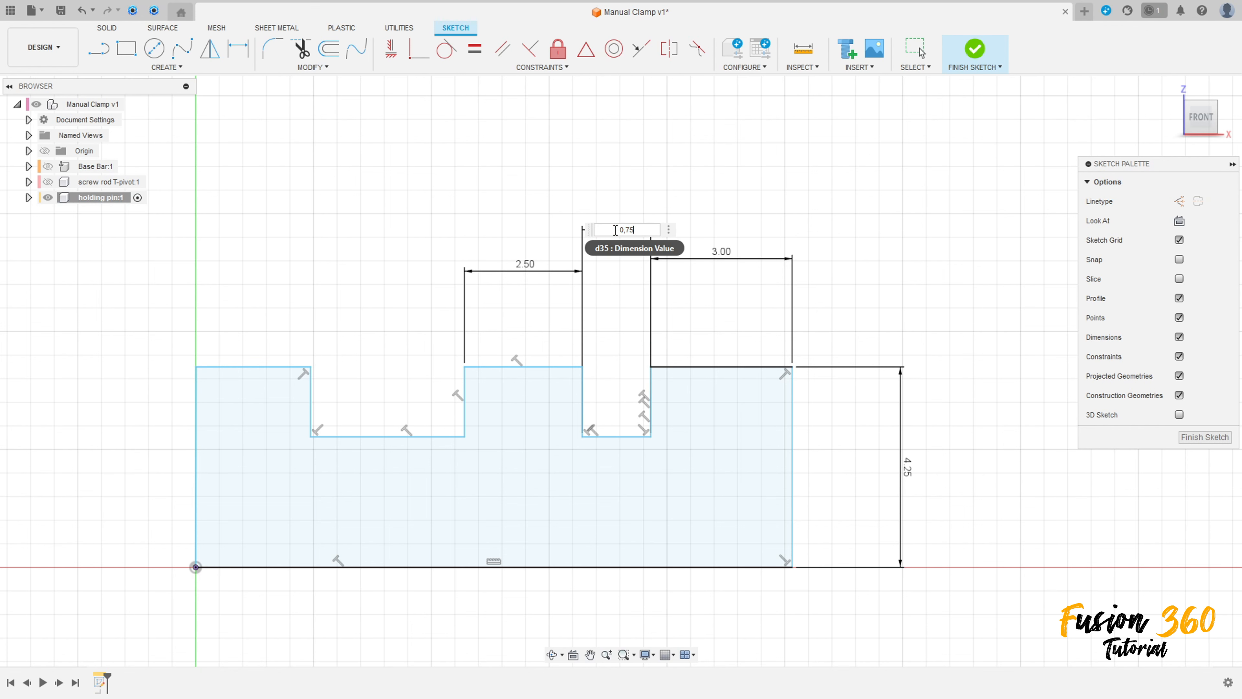
type("0,75")
key("Return")
key("Escape")
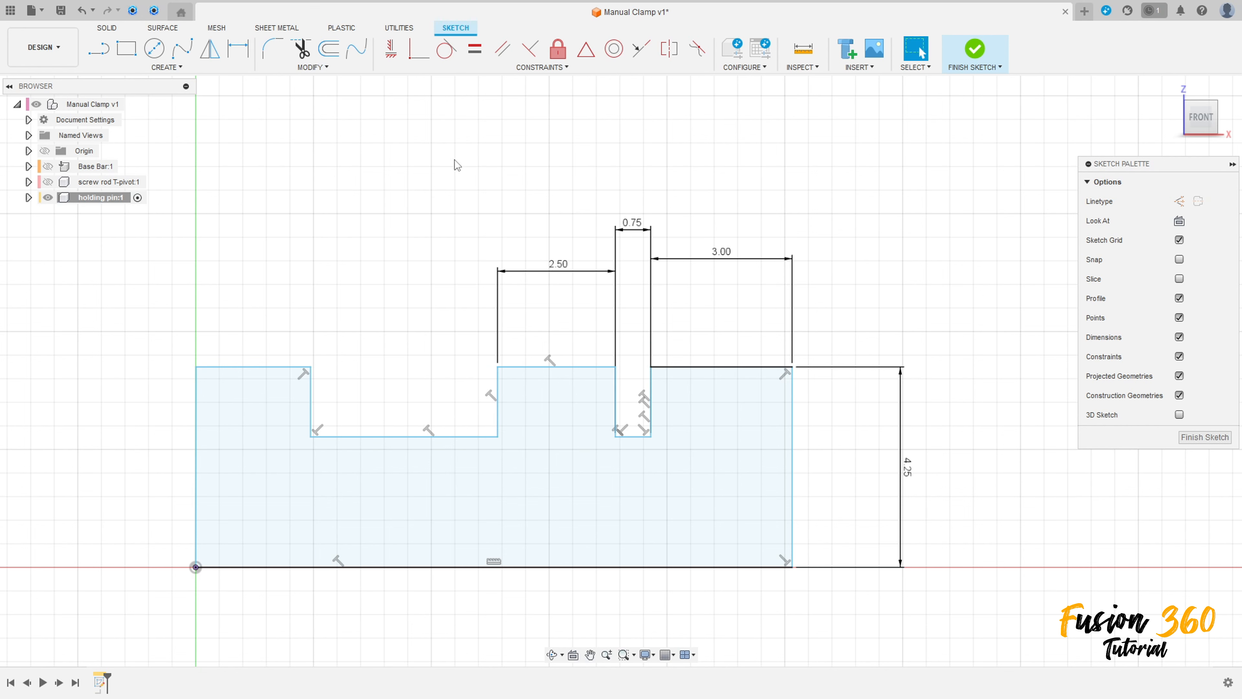
- Apply Equal constraints between the 2.5 mm upper edge and the upper edge nearest the origin, and between the two notch floors
left_click(475, 48)
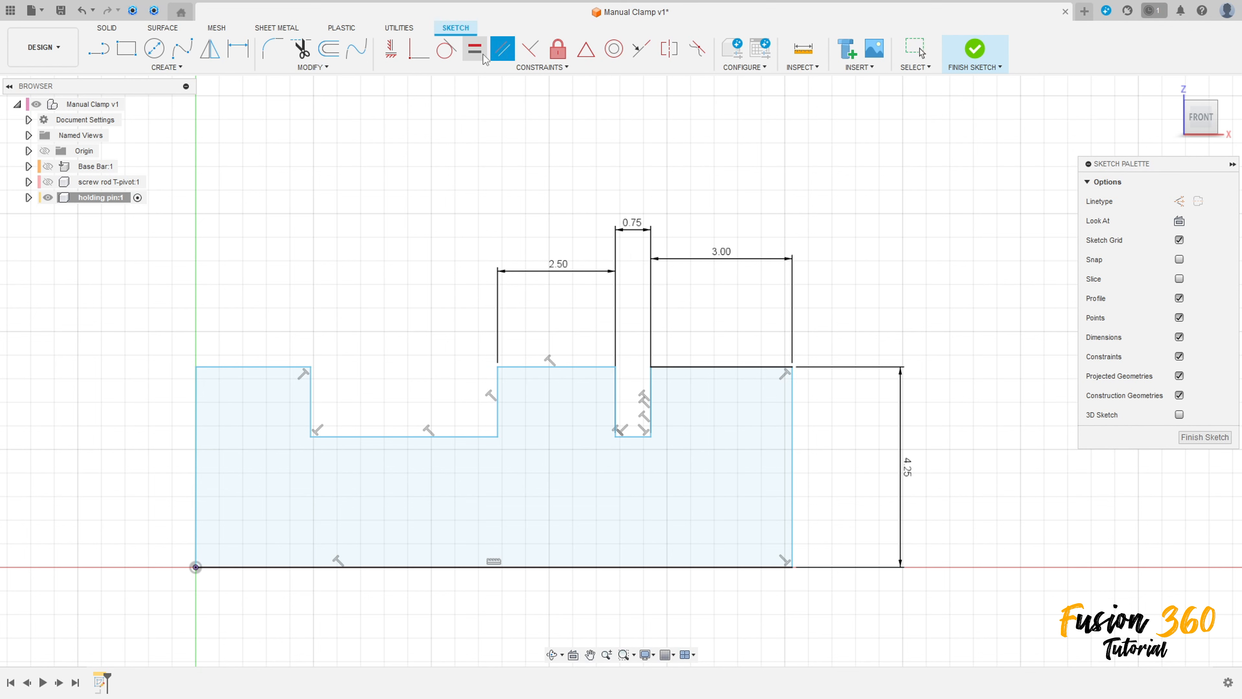
left_click(551, 367)
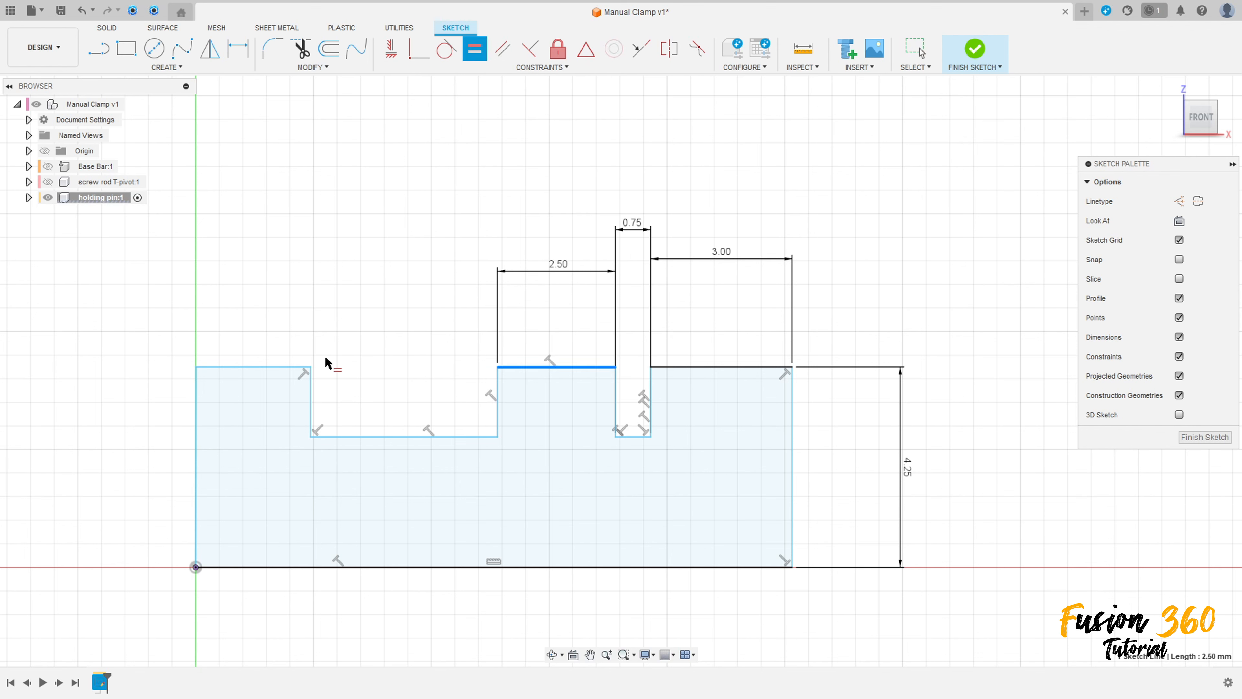
left_click(288, 368)
left_click(376, 437)
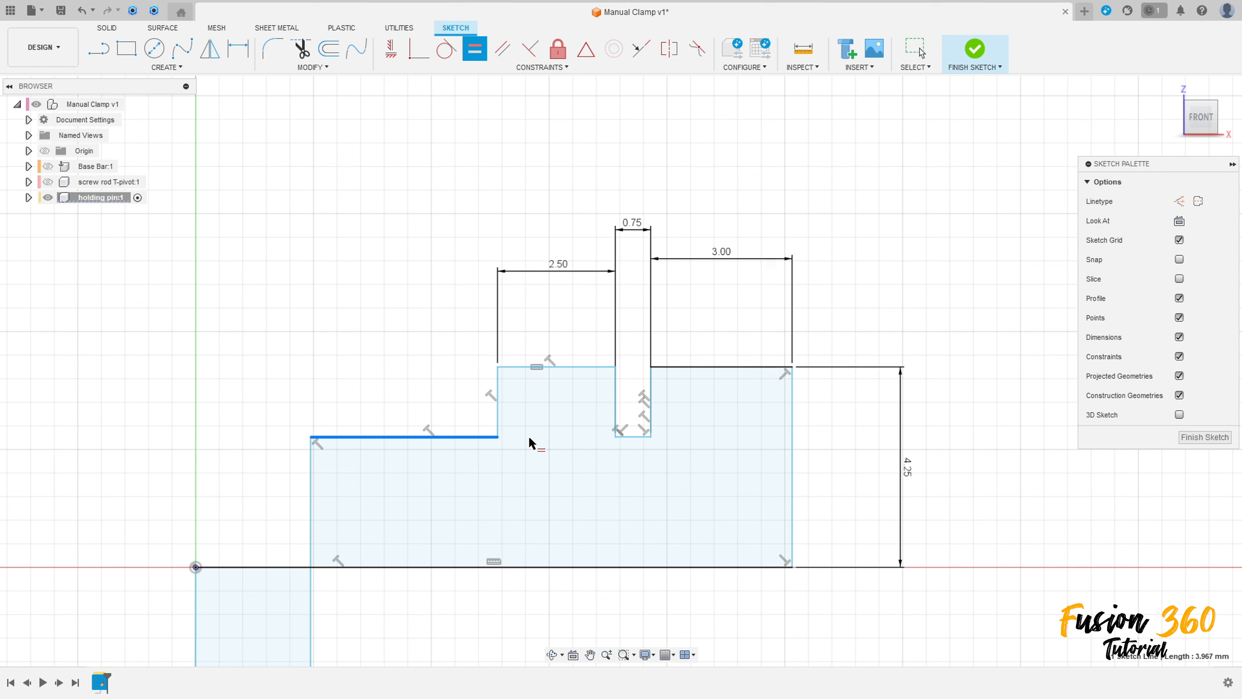
left_click(634, 436)
scroll(450, 399, "down", 3)
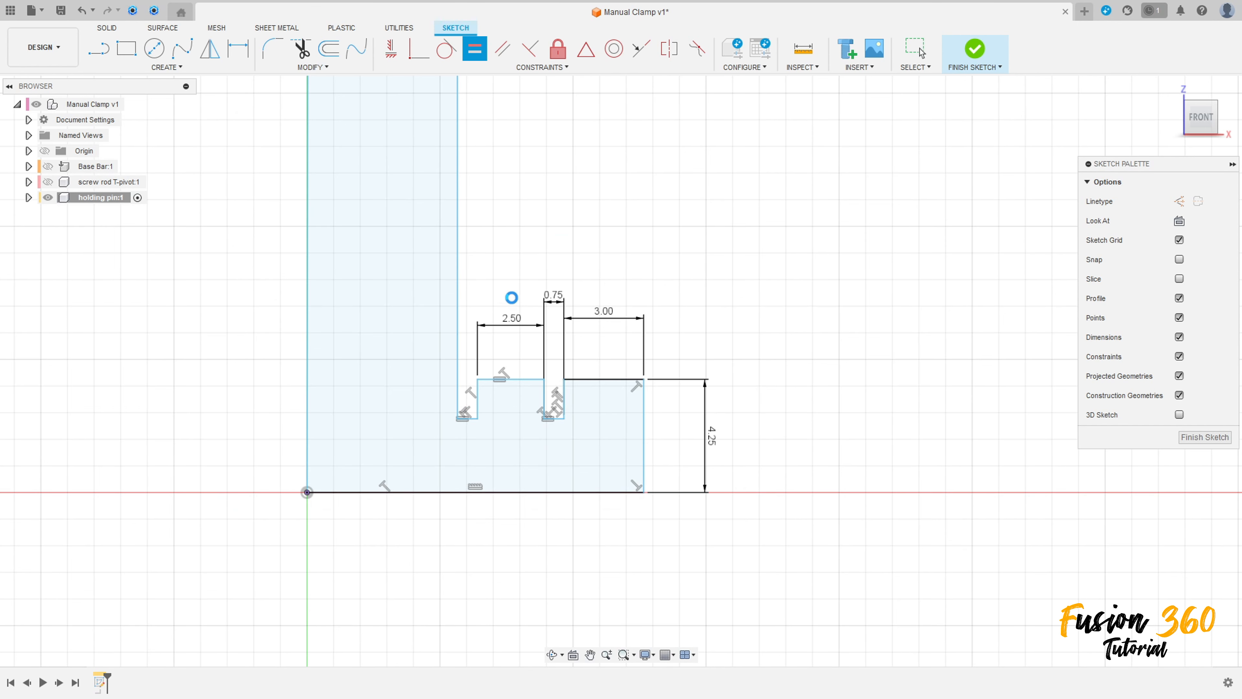
key("Escape")
scroll(516, 276, "down", 8)
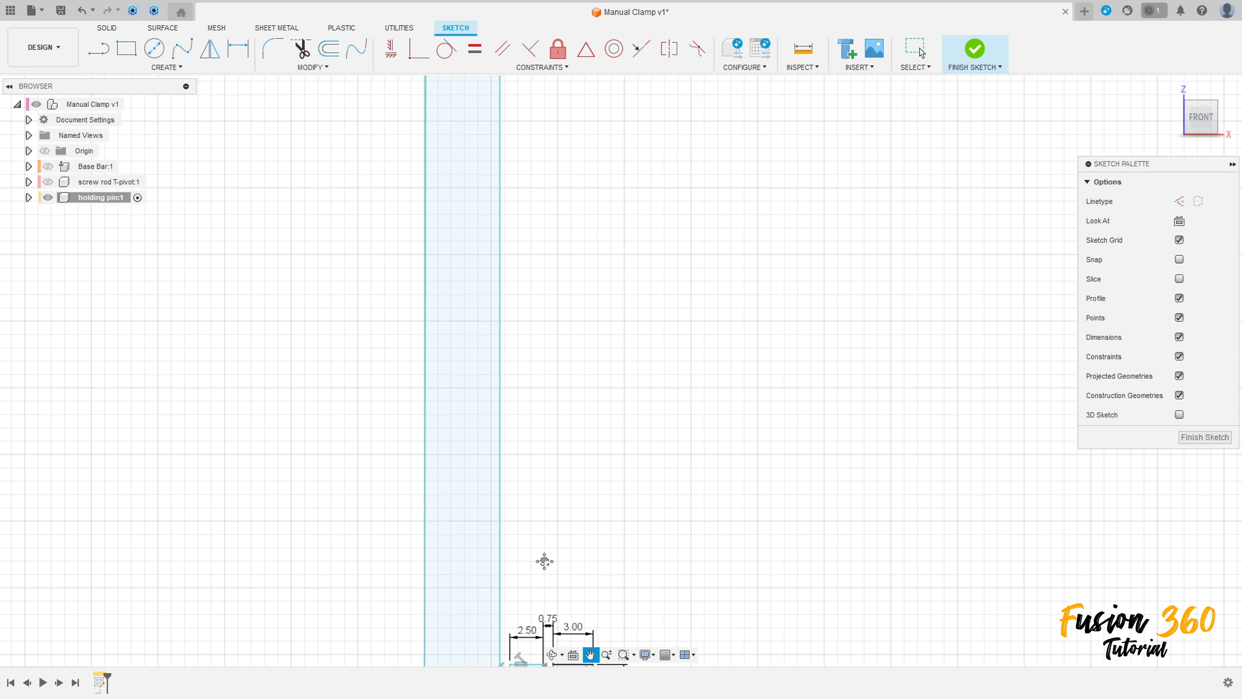
- Lower the holding pin profile's tall upper corner and apply a Vertical constraint to the slanted edge rising from the origin
scroll(535, 460, "up", 4)
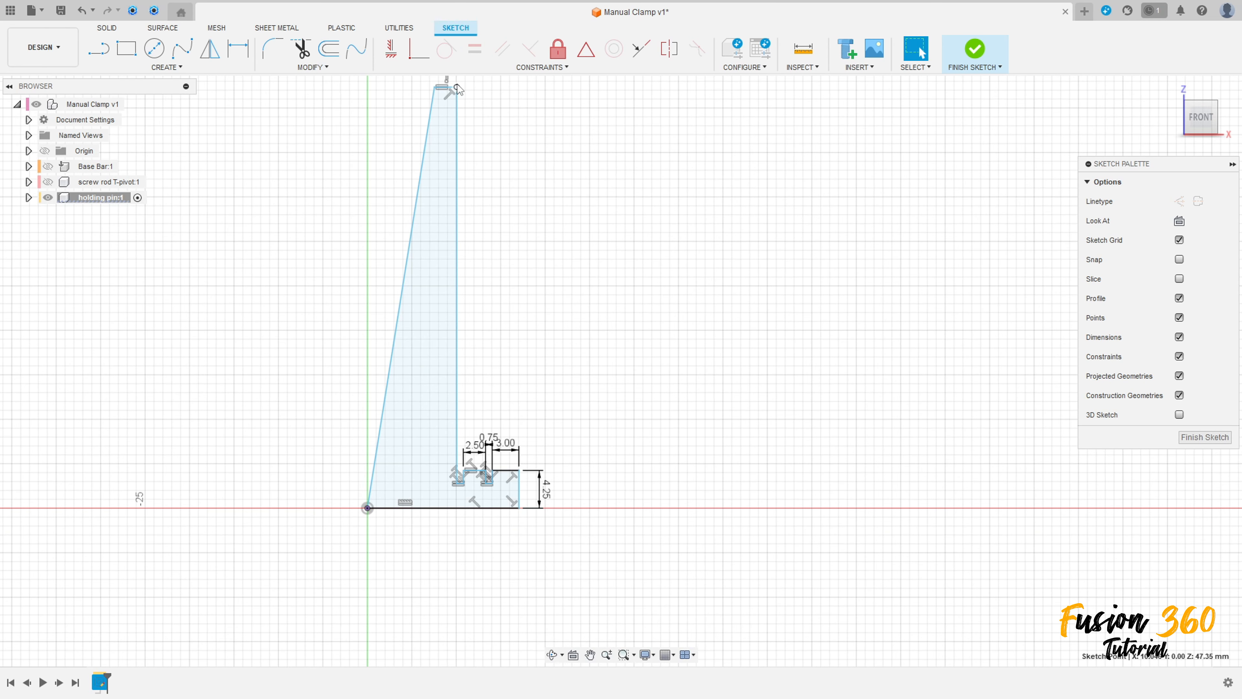
mouse_move(458, 89)
left_mouse_down()
mouse_move(429, 111)
mouse_move(413, 285)
mouse_move(386, 345)
left_mouse_up()
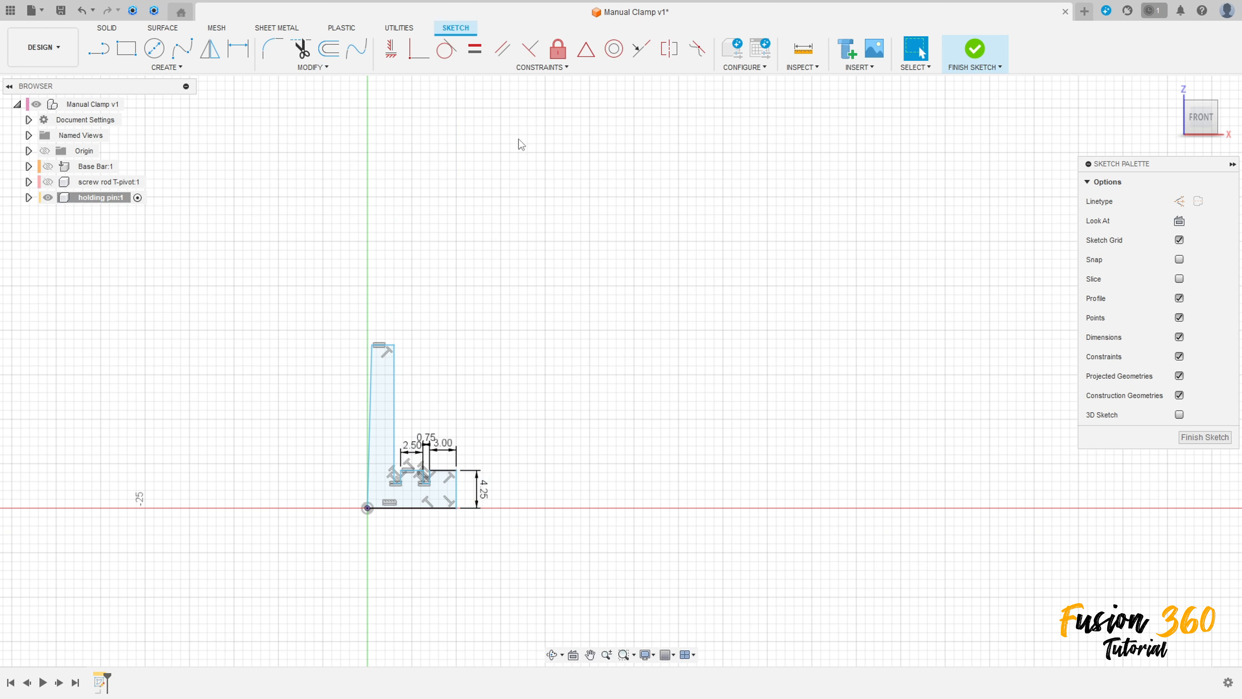
left_click(391, 49)
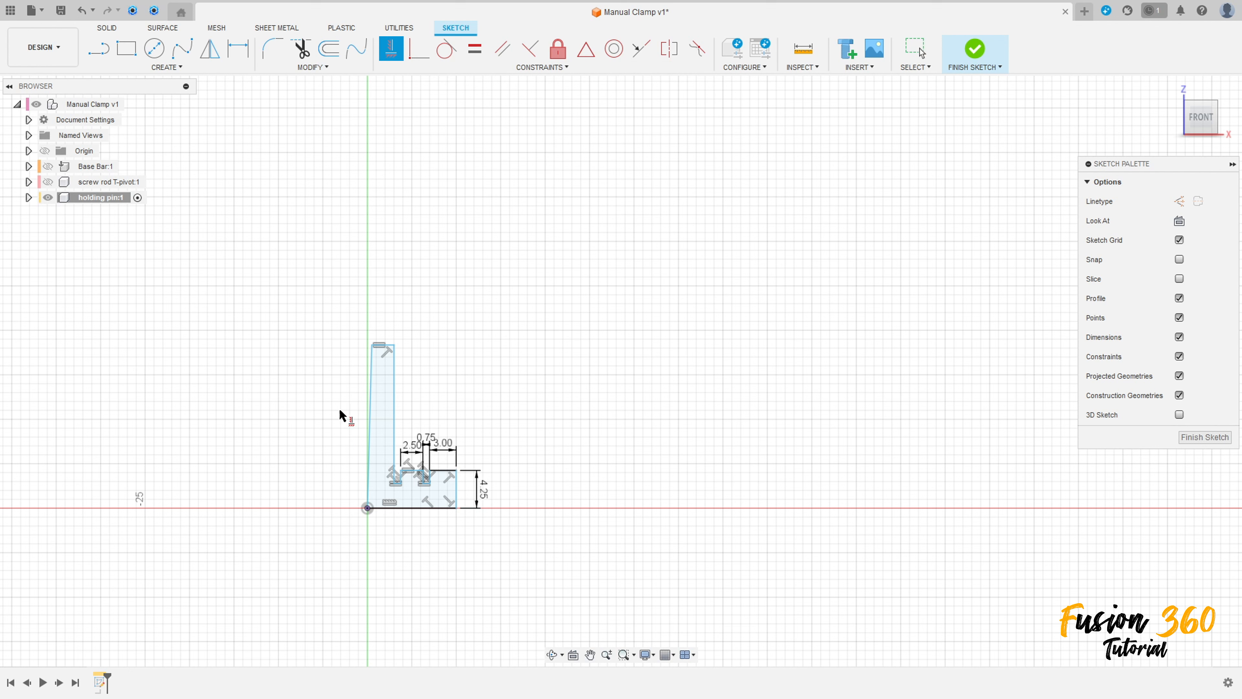
left_click(370, 420)
scroll(391, 362, "up", 5)
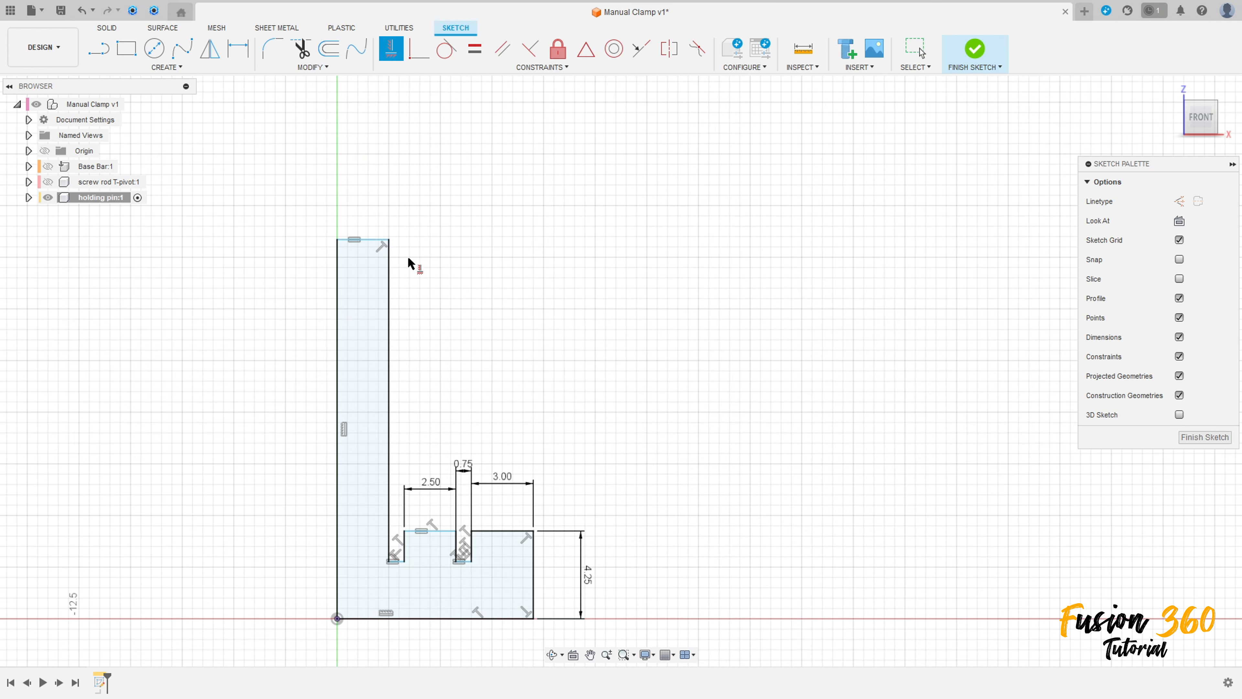
- Apply Horizontal constraints aligning the upper edges on both sides of the notch nearest the origin, and aligning the two notch floors
left_click(390, 241)
left_click(404, 535)
scroll(405, 557, "up", 4)
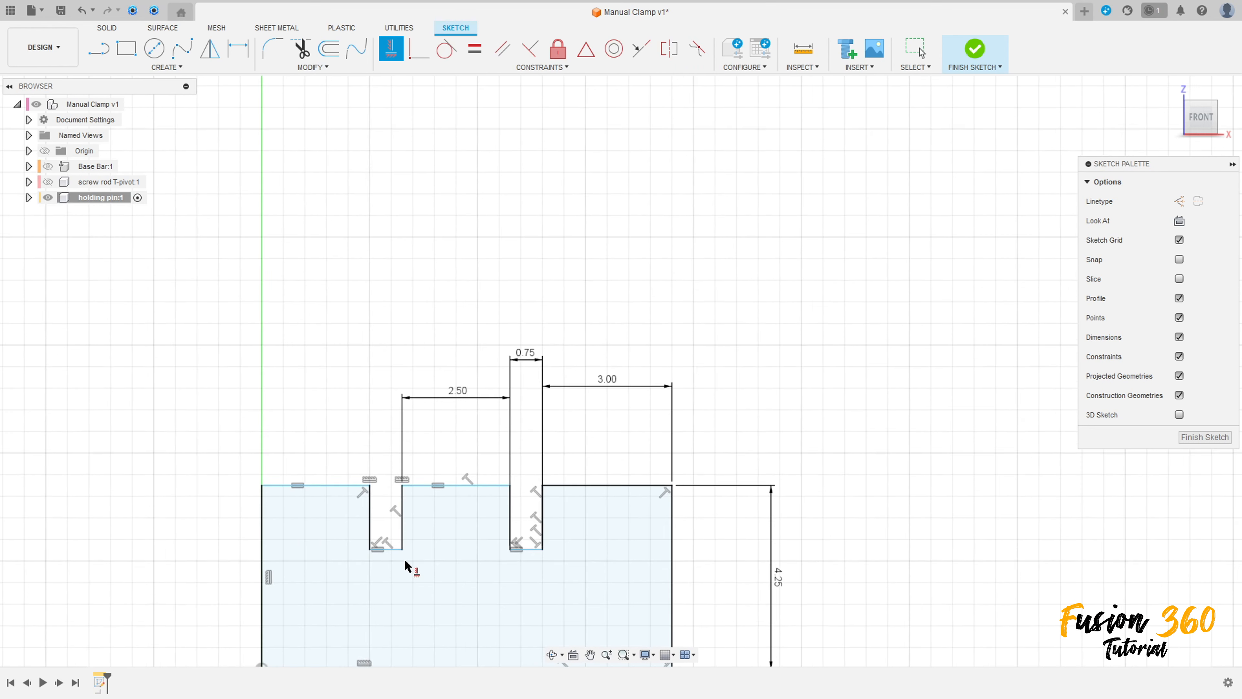
left_click(522, 547)
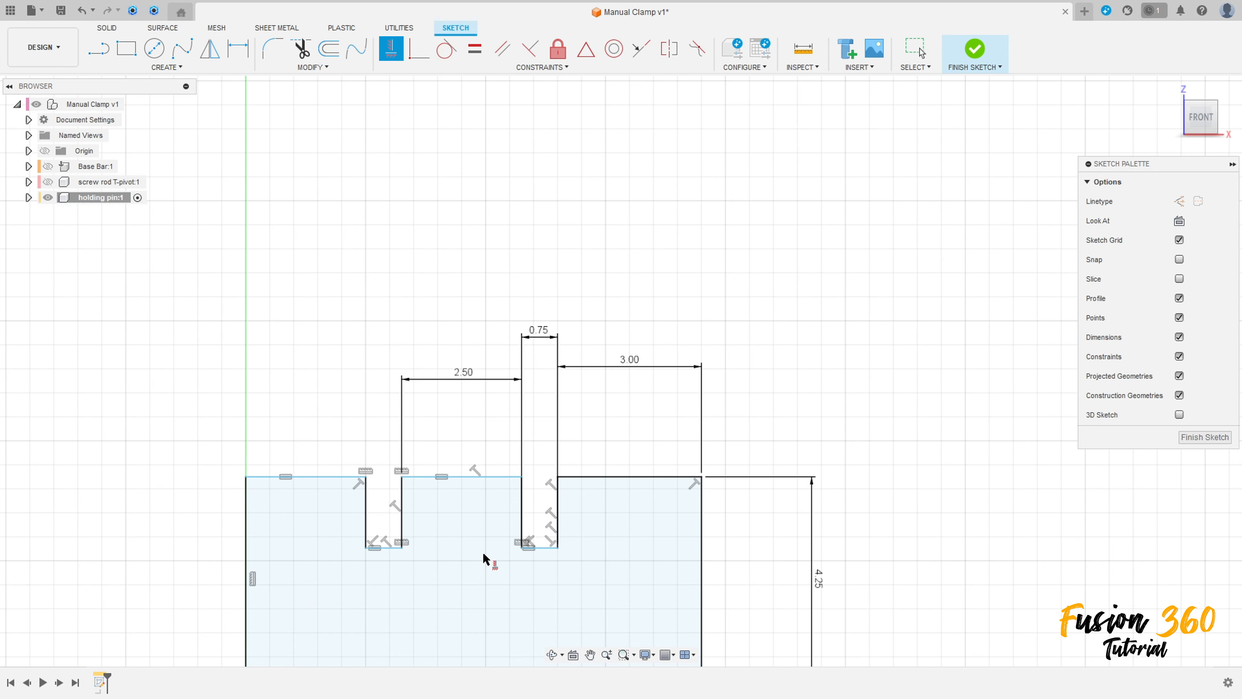
middle_click_drag(438, 537, 491, 401)
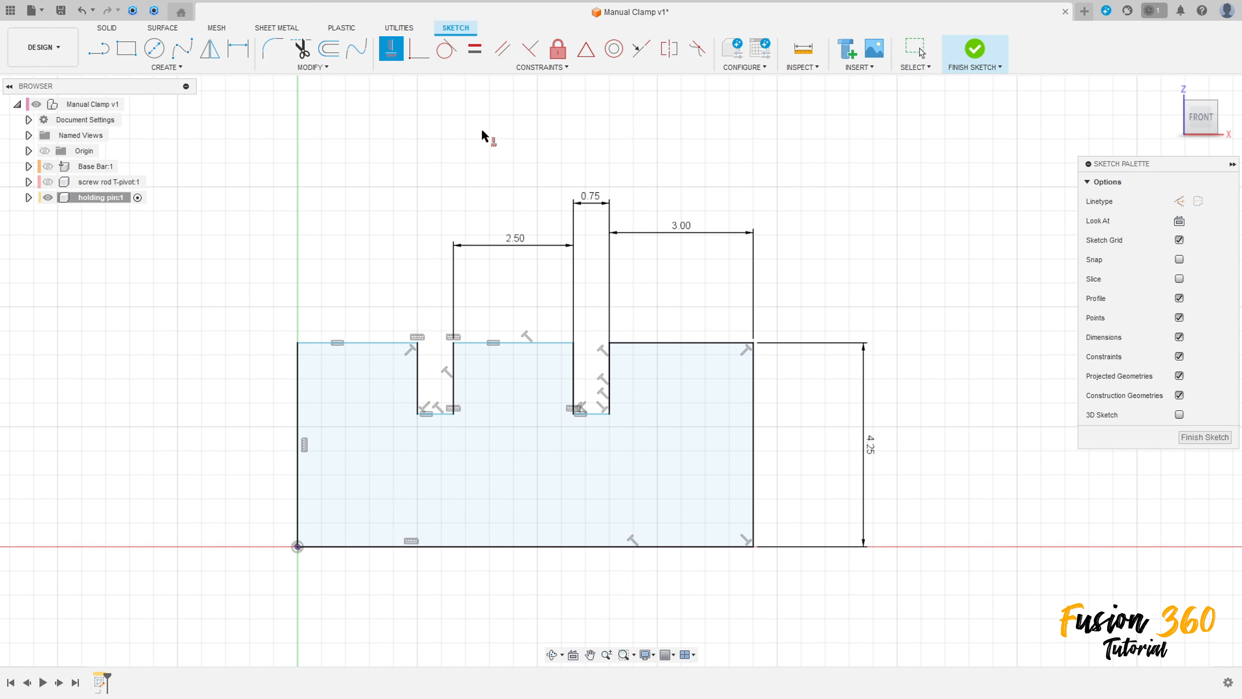
- Dimension the depth of the notch nearest the origin to 1.25 mm
key("d")
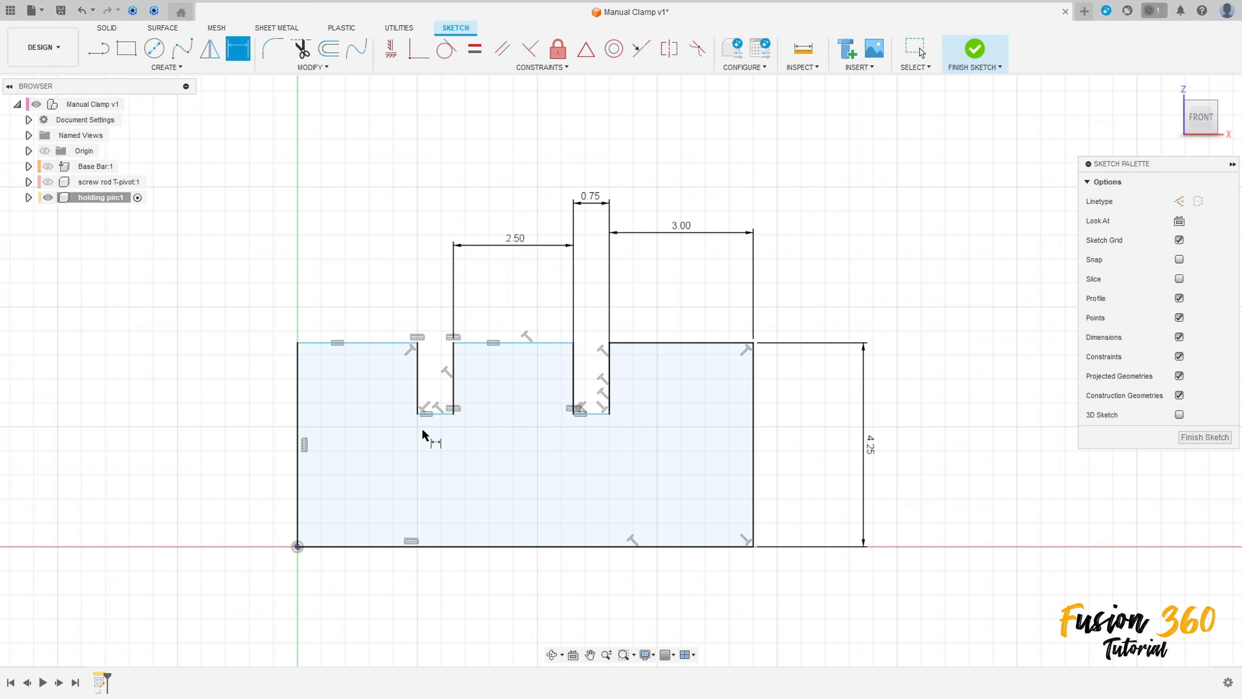
left_click(418, 414)
left_click(297, 343)
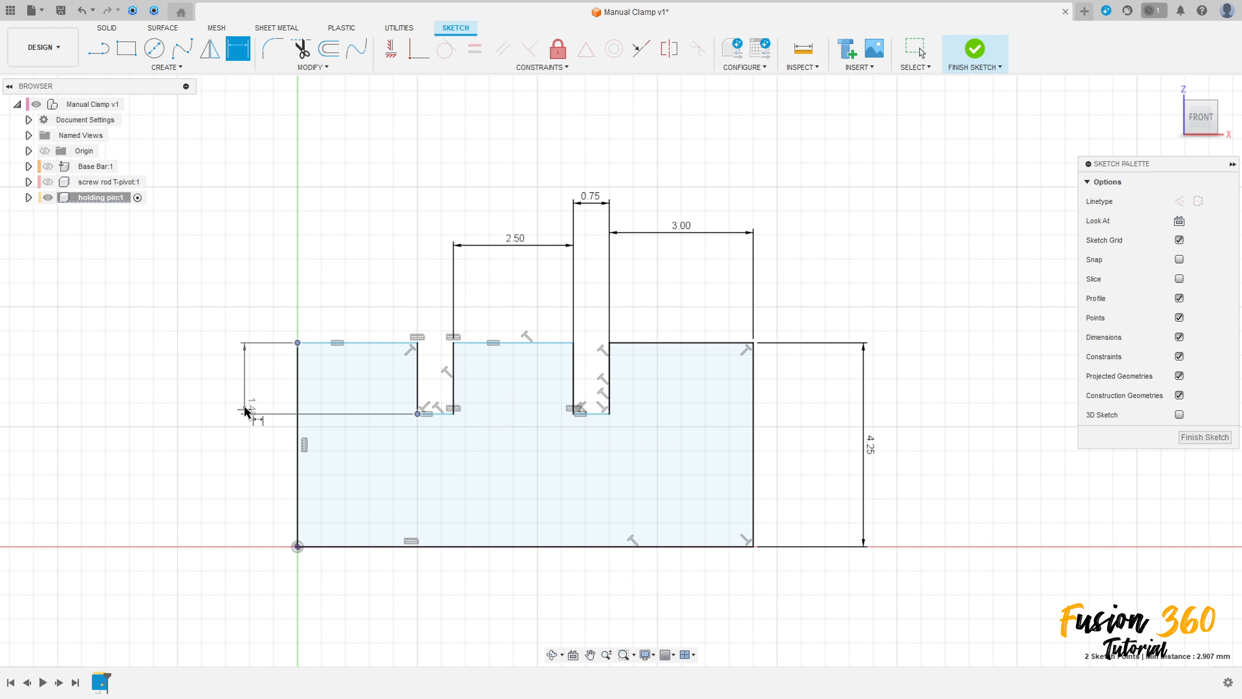
left_click(247, 380)
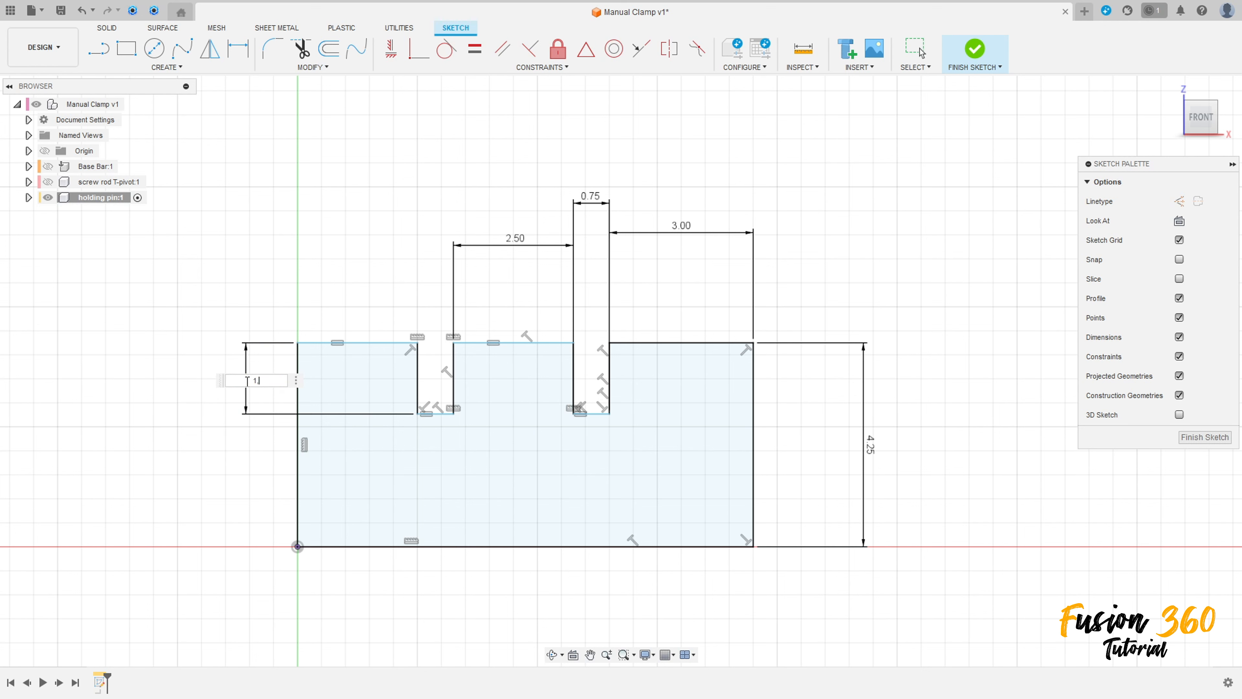
type("1,25")
key("Return")
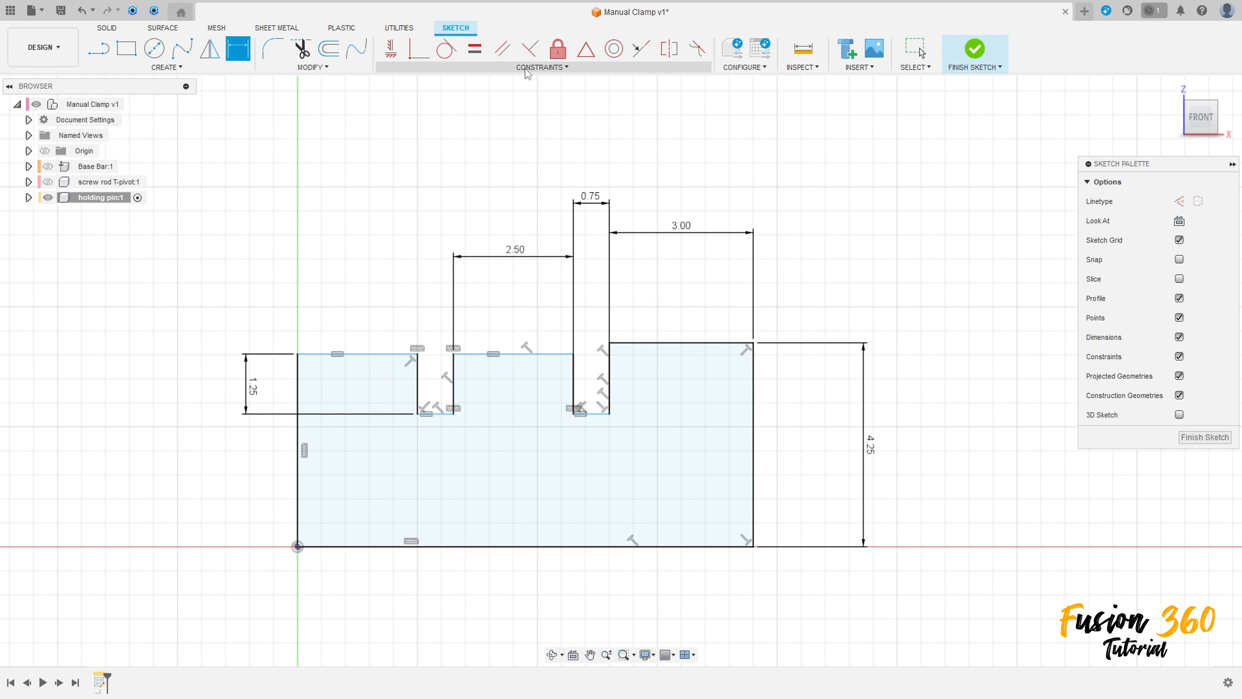
- Apply a Horizontal constraint aligning the lower upper edges with the 3 mm upper edge
left_click(391, 48)
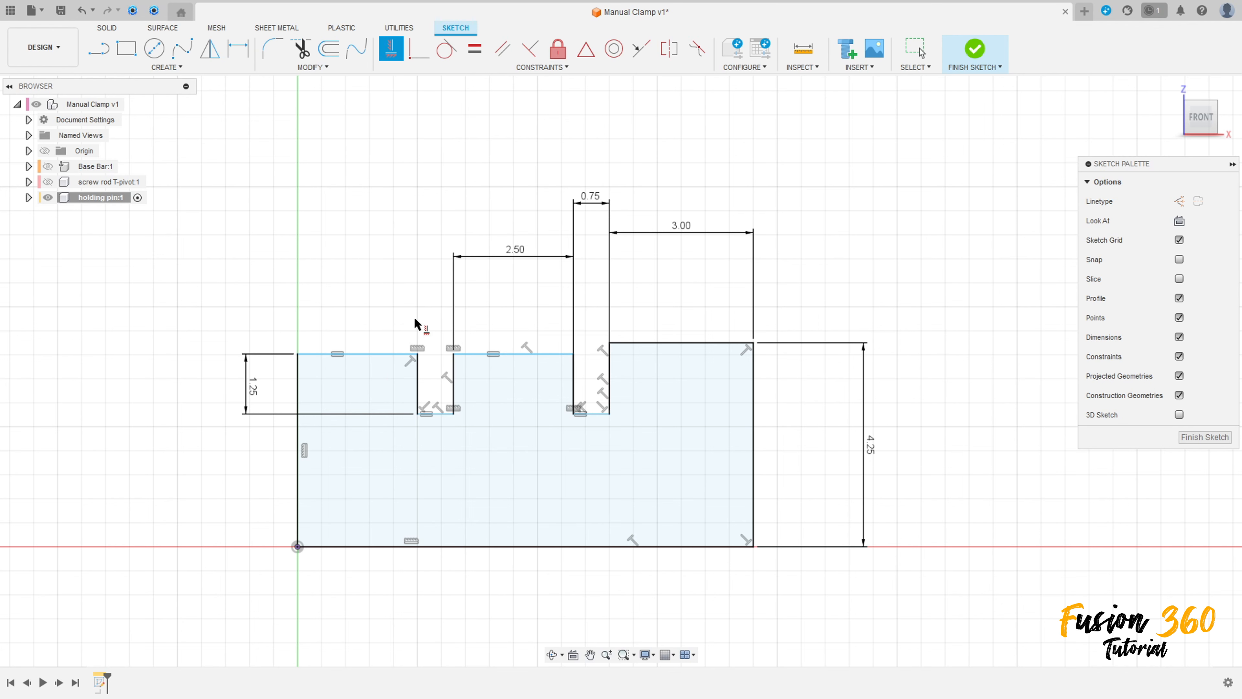
left_click(417, 354)
left_click(609, 344)
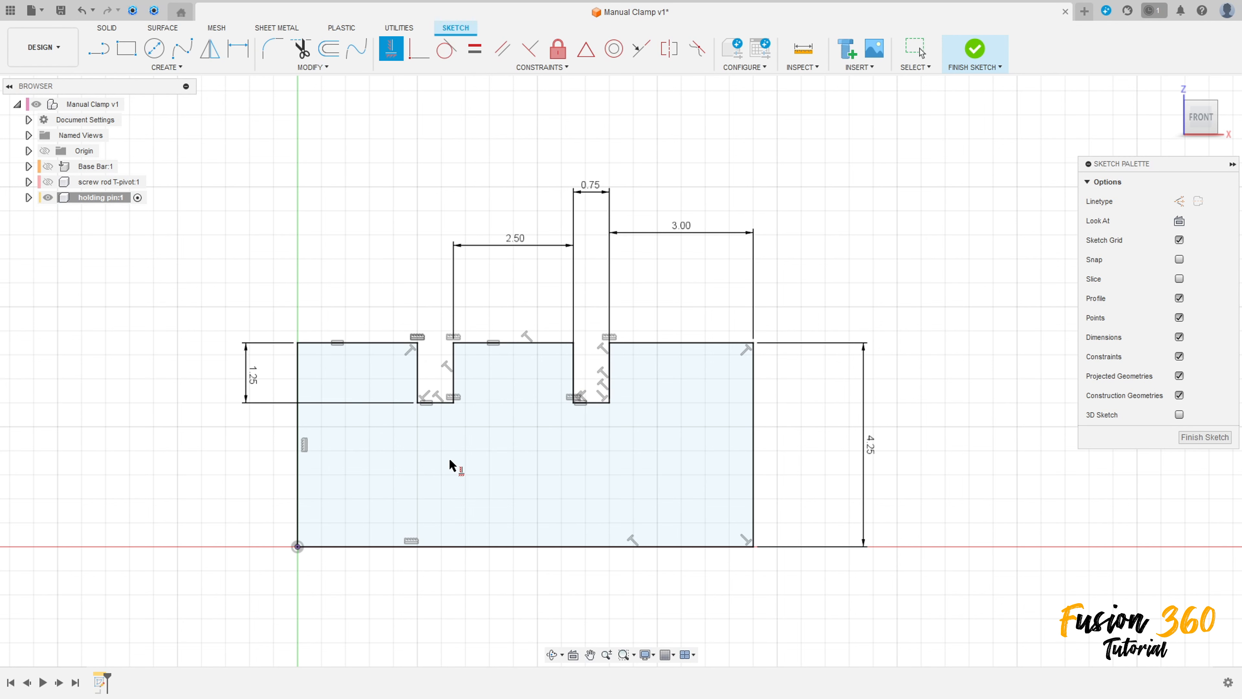
middle_click_drag(501, 430, 524, 413)
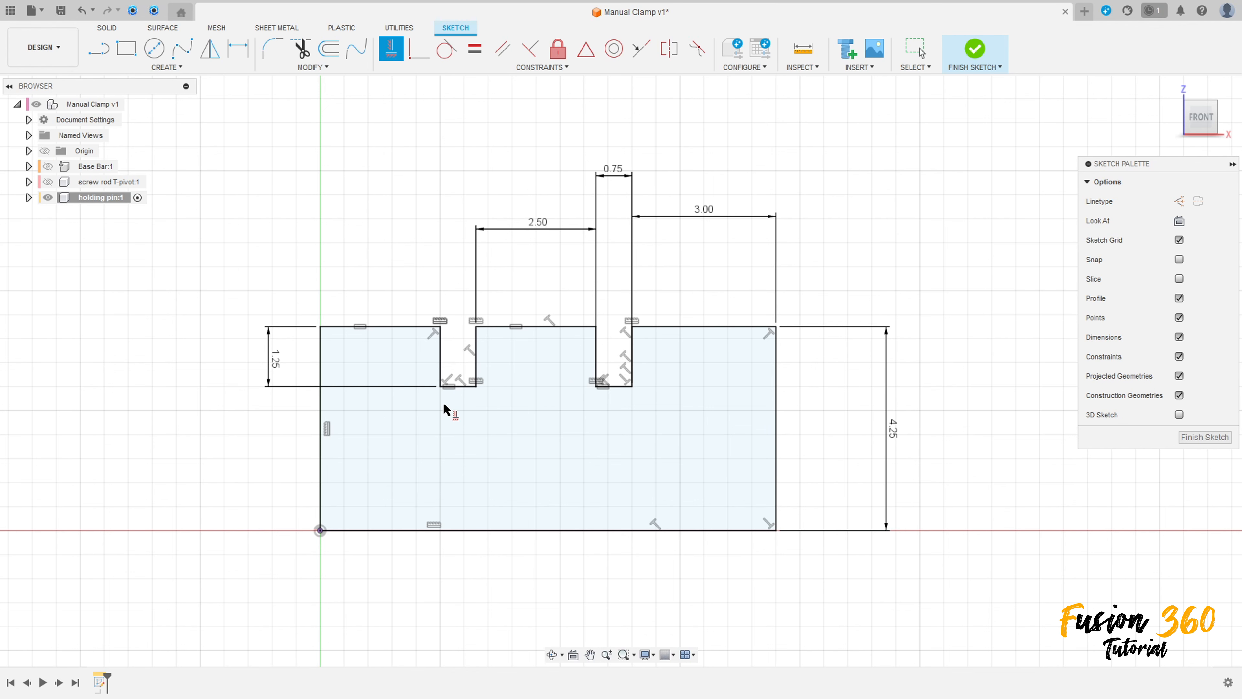
- Finish the sketch and revolve the notched profile 360 degrees around its bottom edge as a new body
left_click(970, 51)
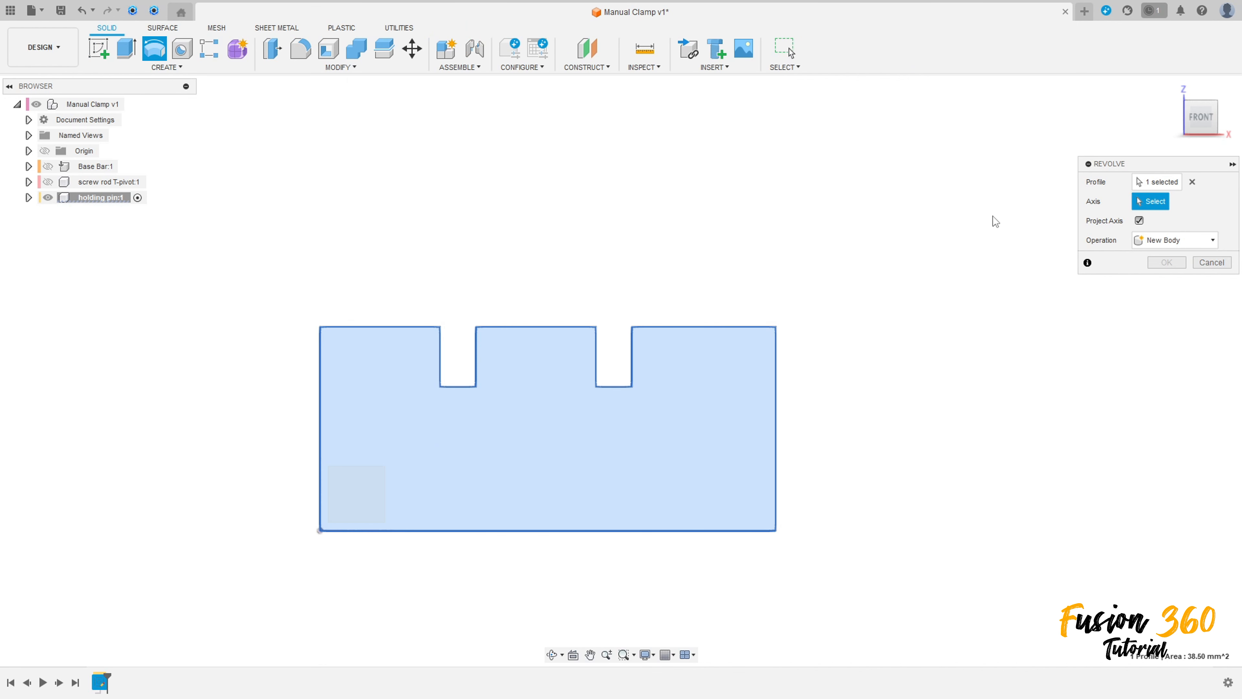
left_click(557, 531)
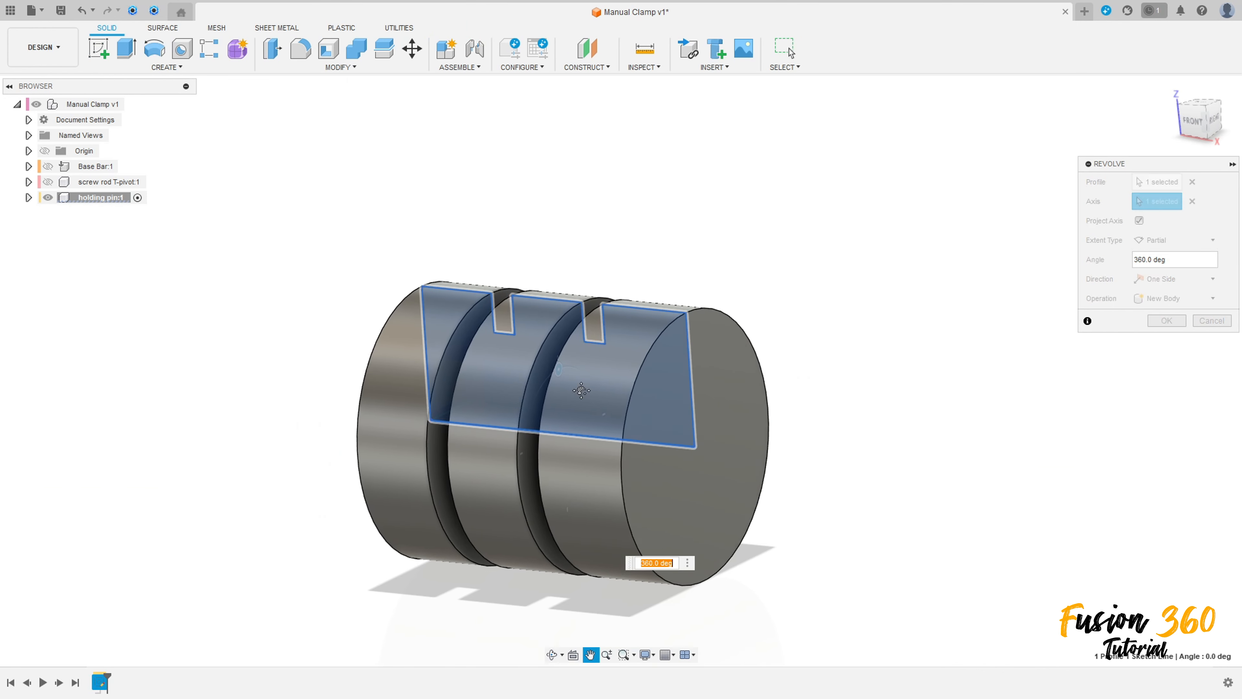
left_click(1167, 321)
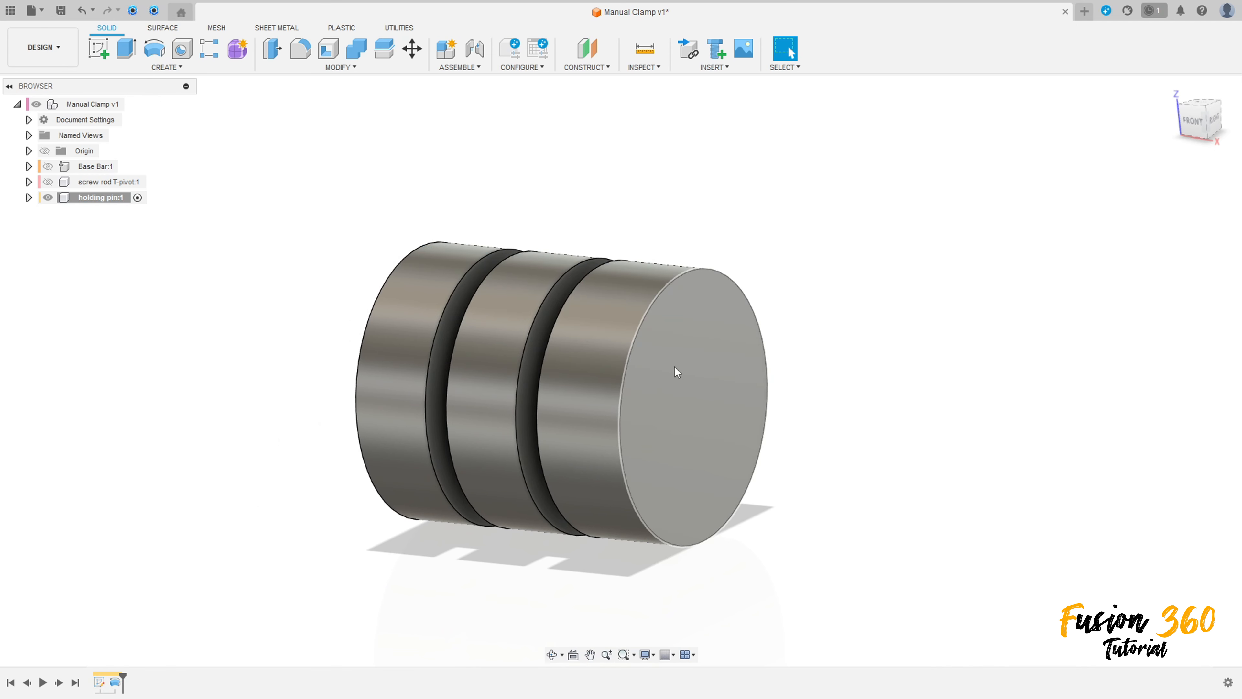
- Show the screw rod T-pivot component and pull the holding pin out of it to stand beside the block
middle_click_drag(674, 364, 166, 416, "shift")
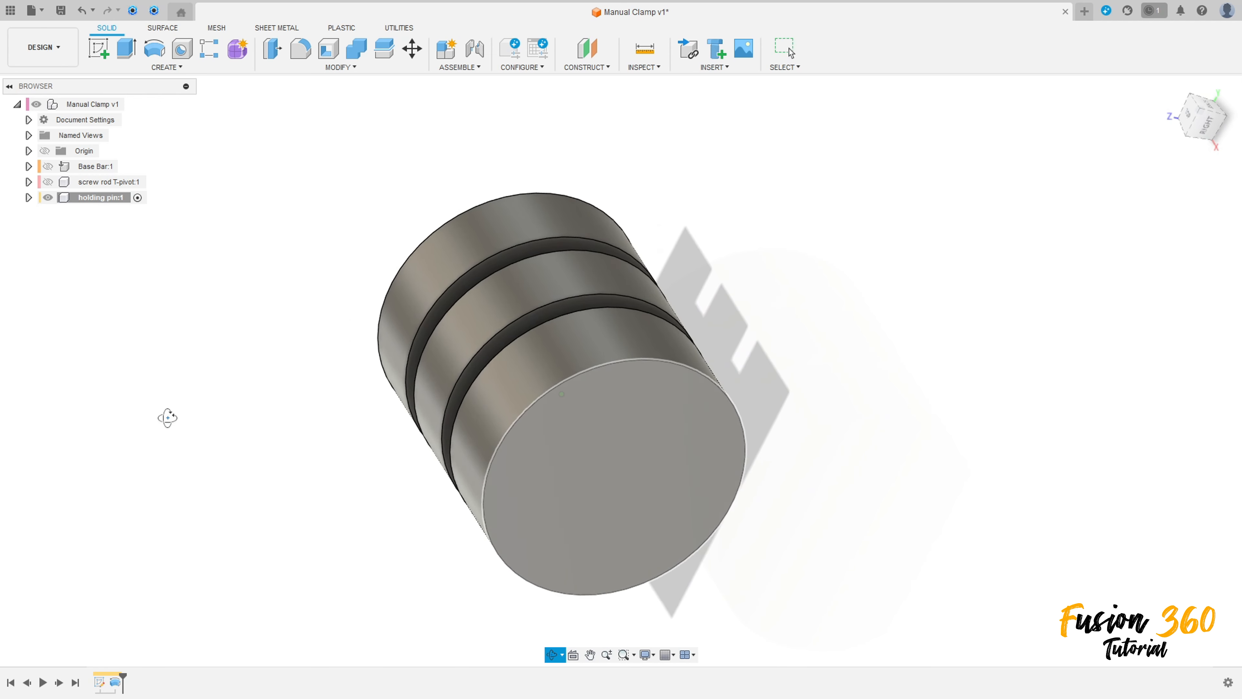
left_click(47, 182)
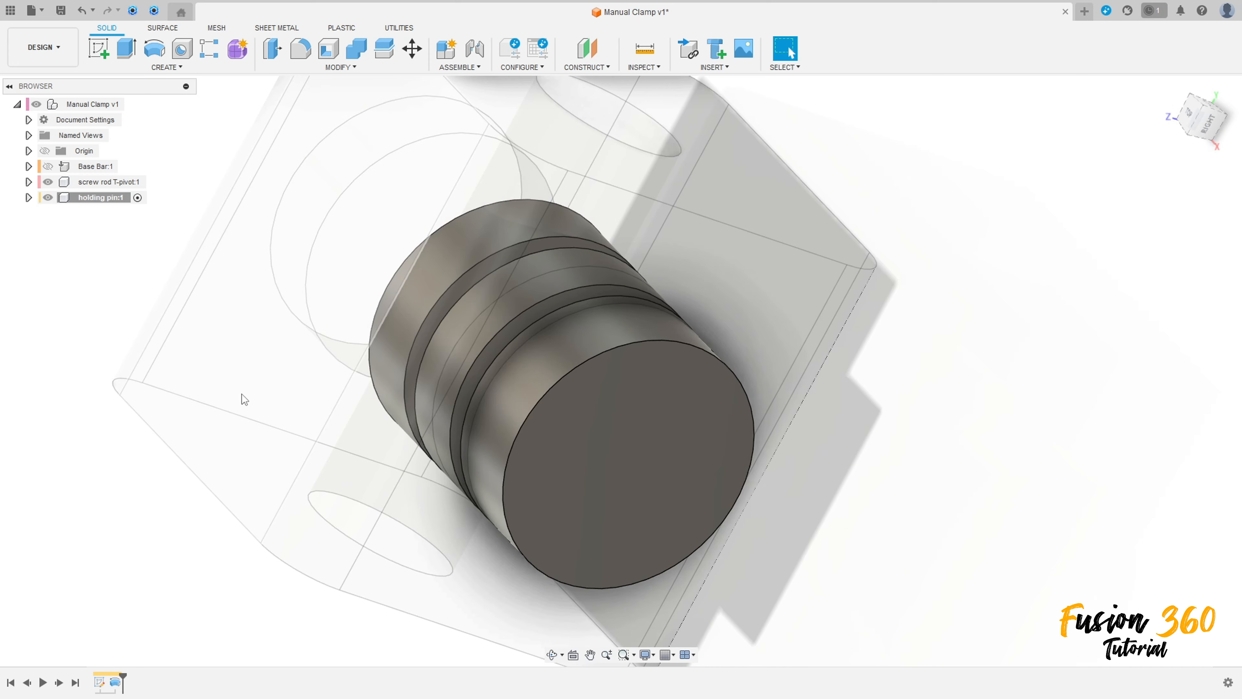
middle_click_drag(241, 394, 283, 352)
middle_click_drag(560, 375, 846, 569)
scroll(847, 573, "down", 5)
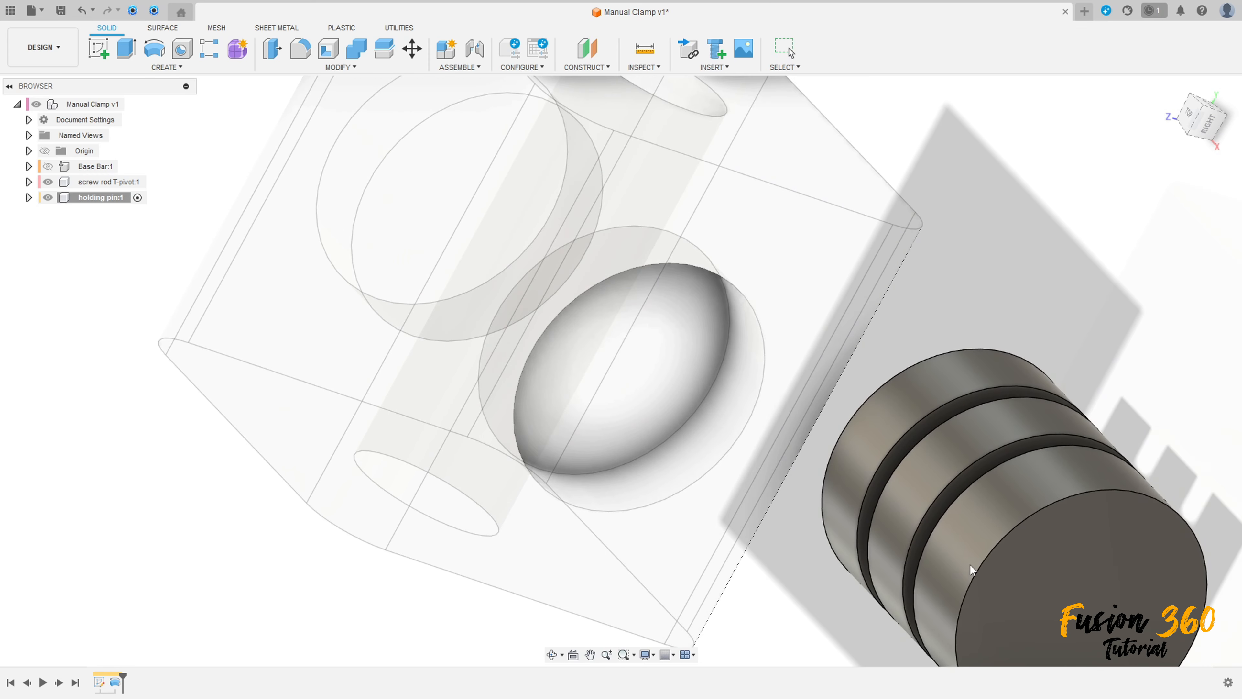
middle_click_drag(970, 566, 649, 422, "shift")
middle_click_drag(225, 334, 185, 399)
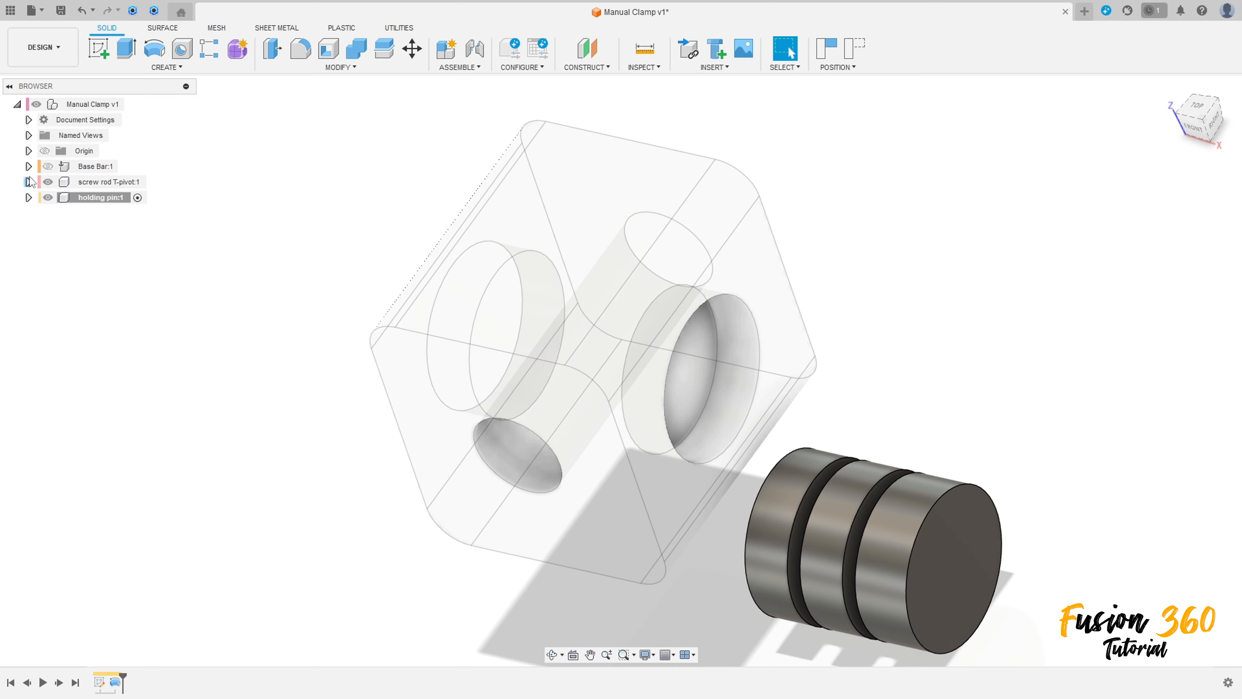
- Activate the top-level component and create a joint from the holding pin's end-face centre to the floor centre of the T-pivot's side recess
left_click(134, 102)
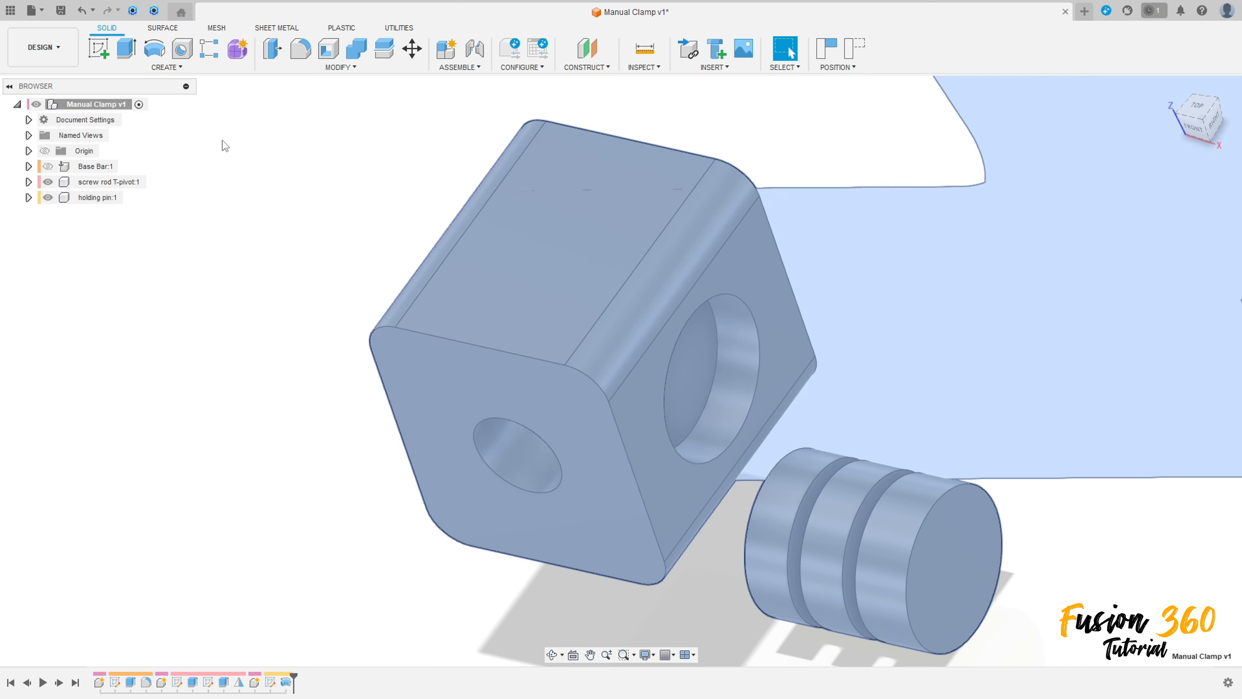
middle_click_drag(345, 361, 398, 319, "shift")
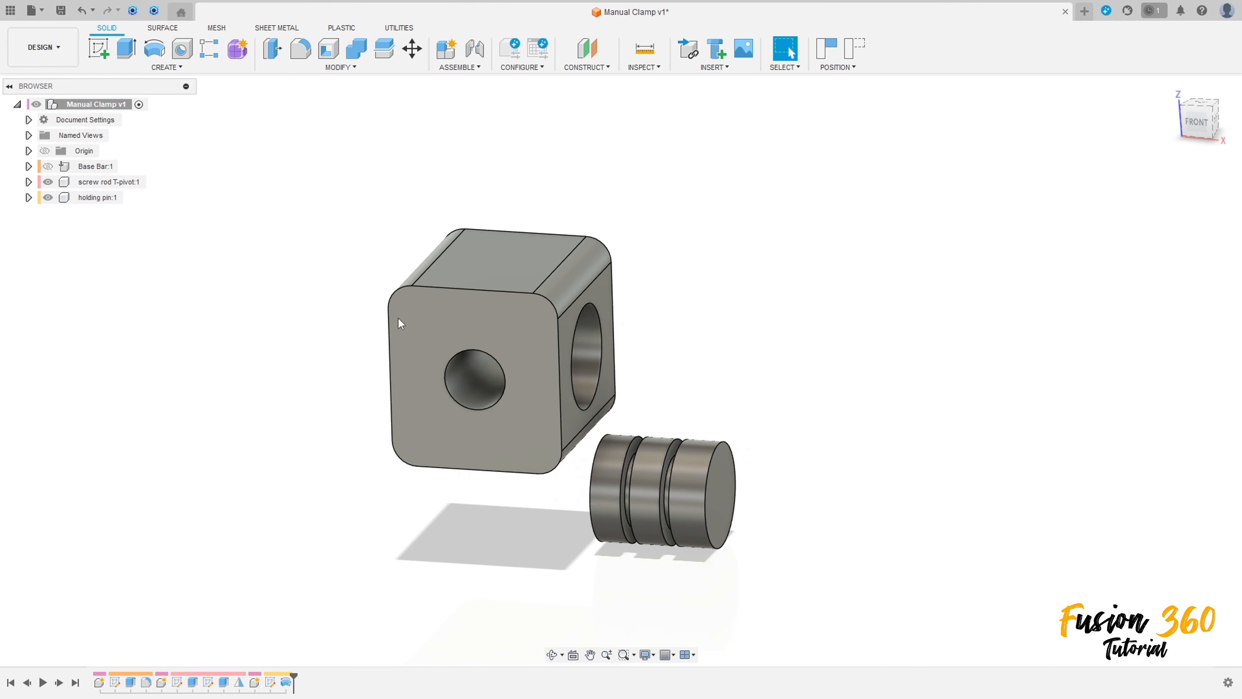
left_click(465, 67)
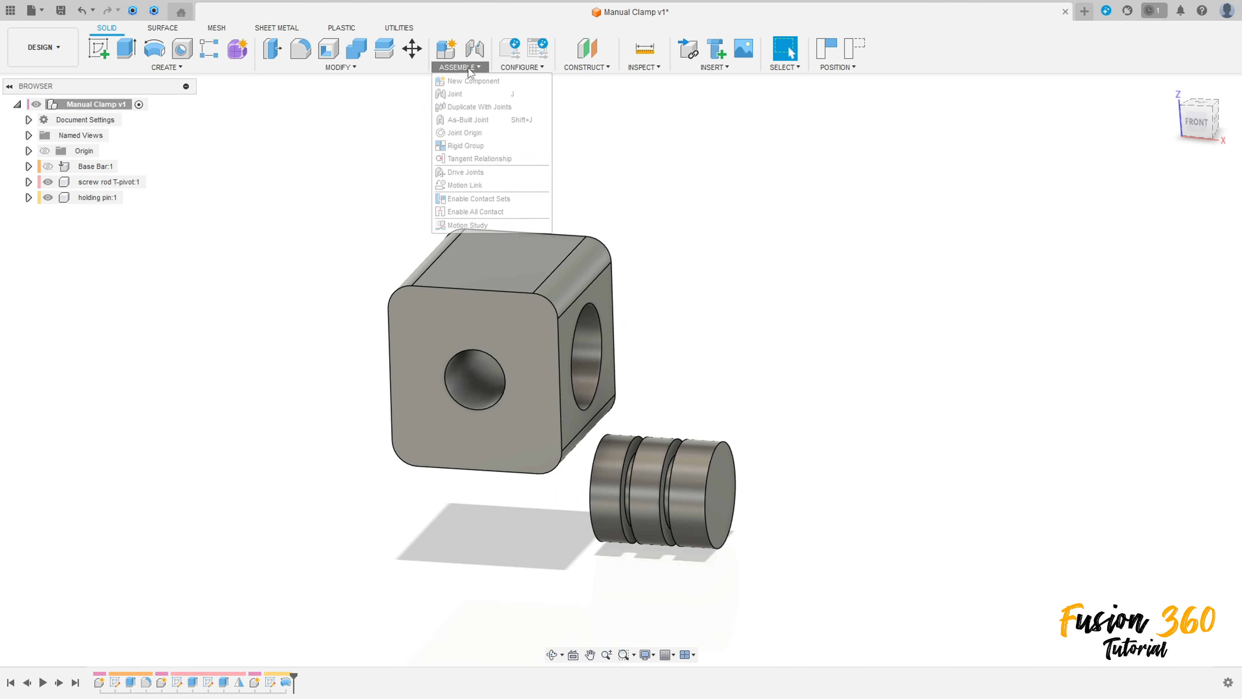
left_click(473, 94)
middle_click_drag(494, 532, 470, 484, "shift")
left_click(576, 496)
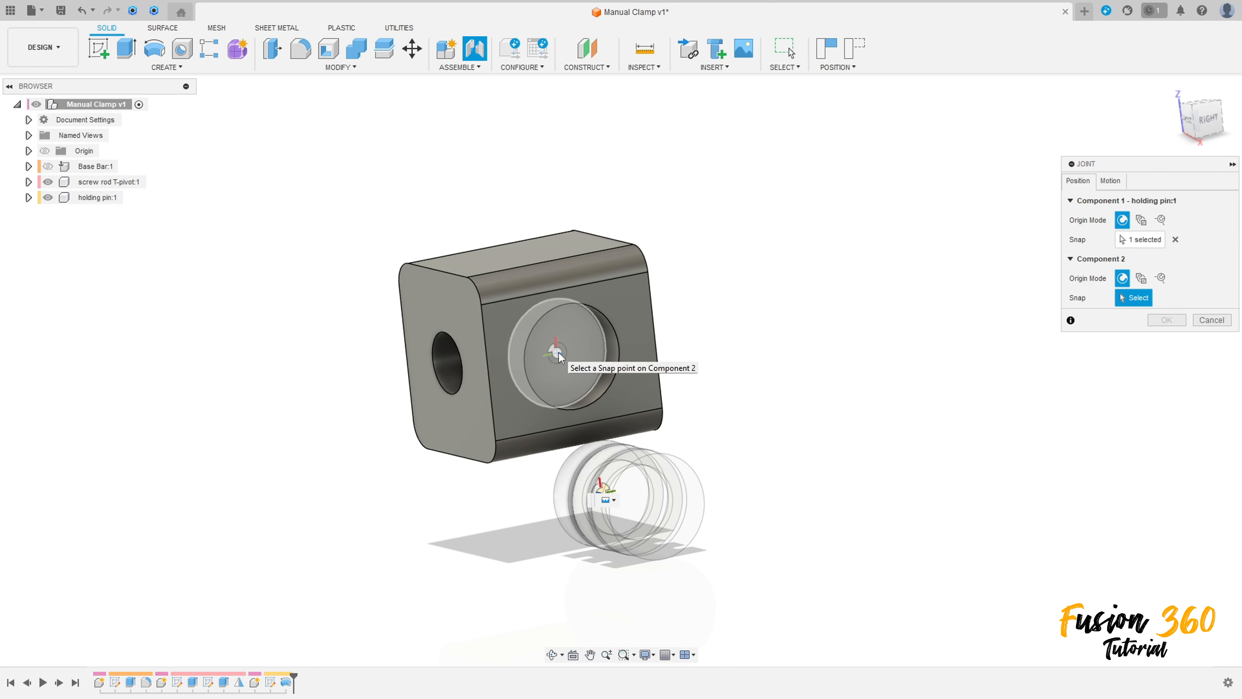
left_click(558, 353)
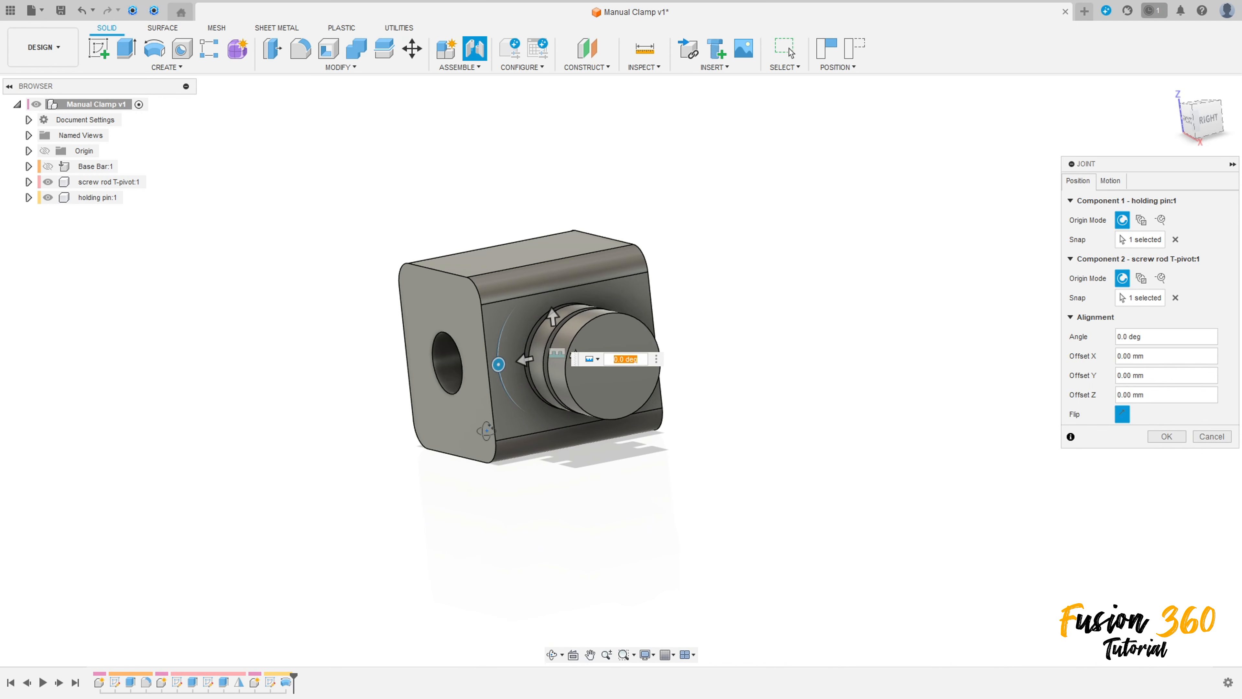
middle_click_drag(494, 440, 553, 439, "shift")
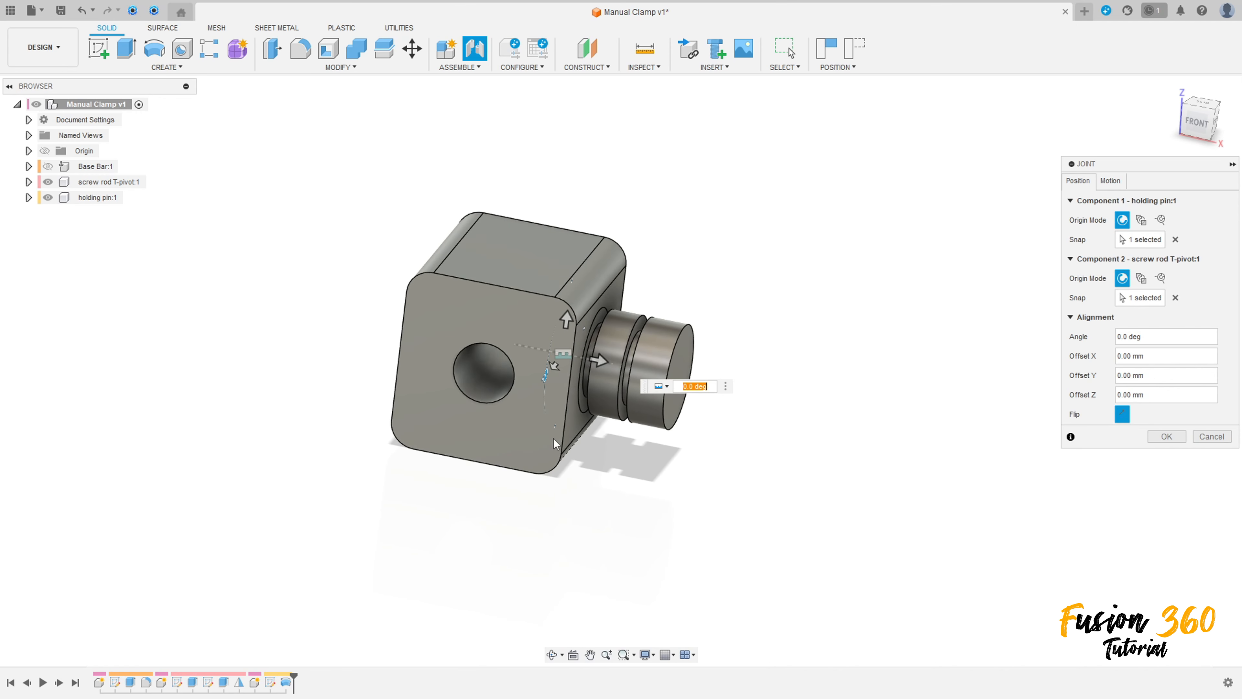
left_click(1166, 436)
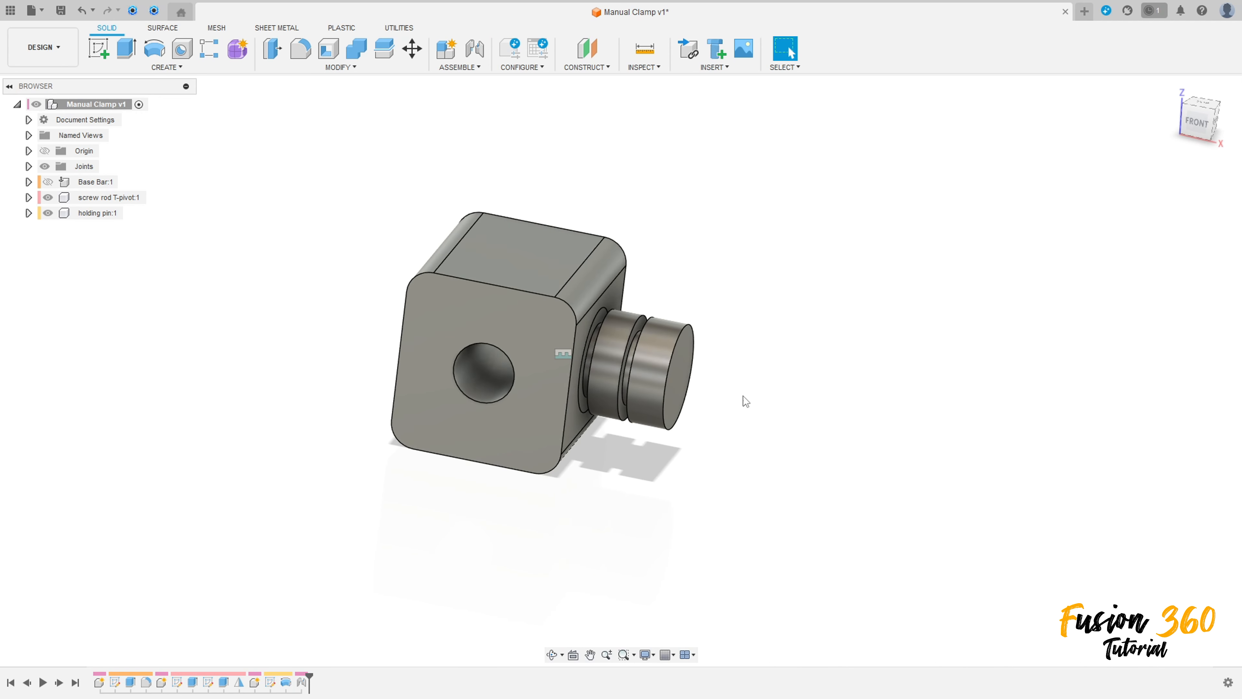
- Paste the holding pin as a new independent component in the top-level assembly and move the copy -34 mm along X
left_click(95, 216)
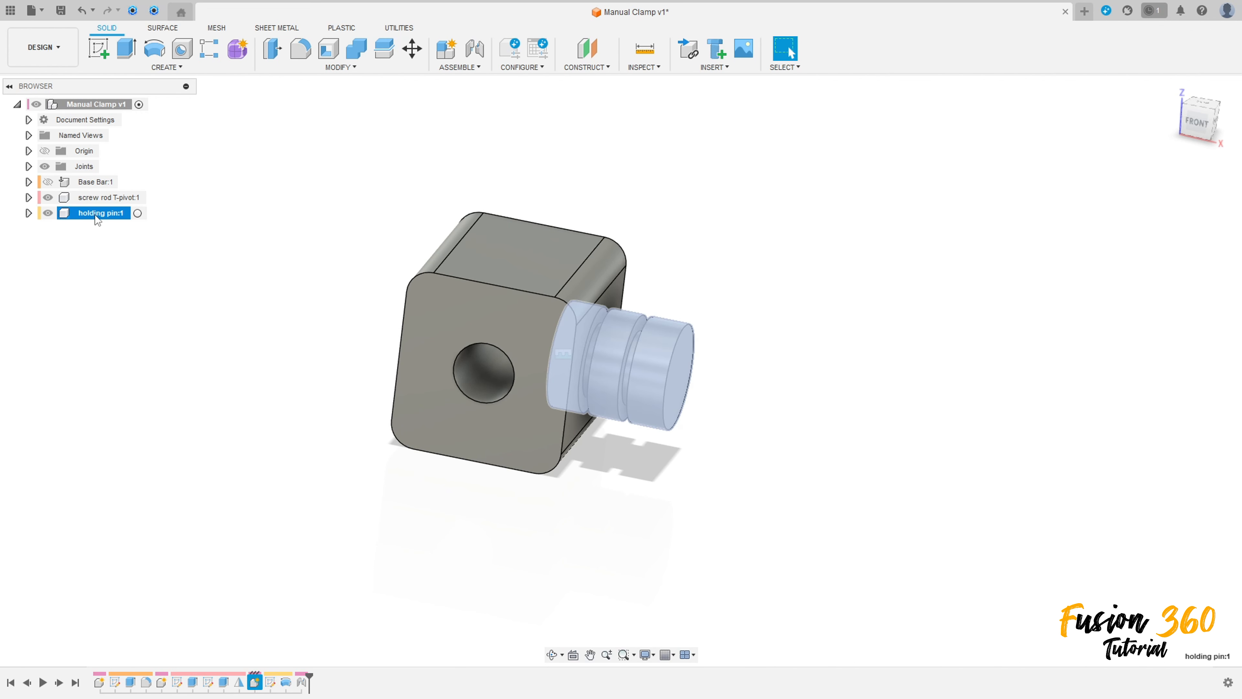
right_click(95, 214)
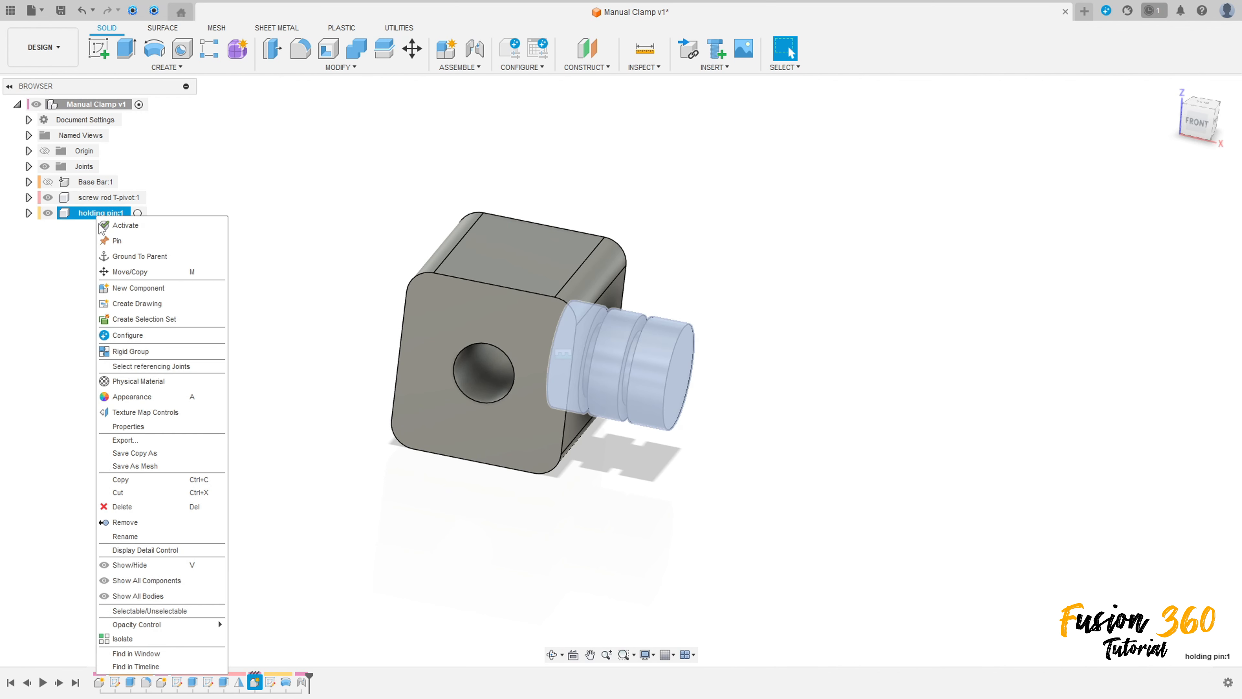
left_click(120, 479)
right_click(90, 105)
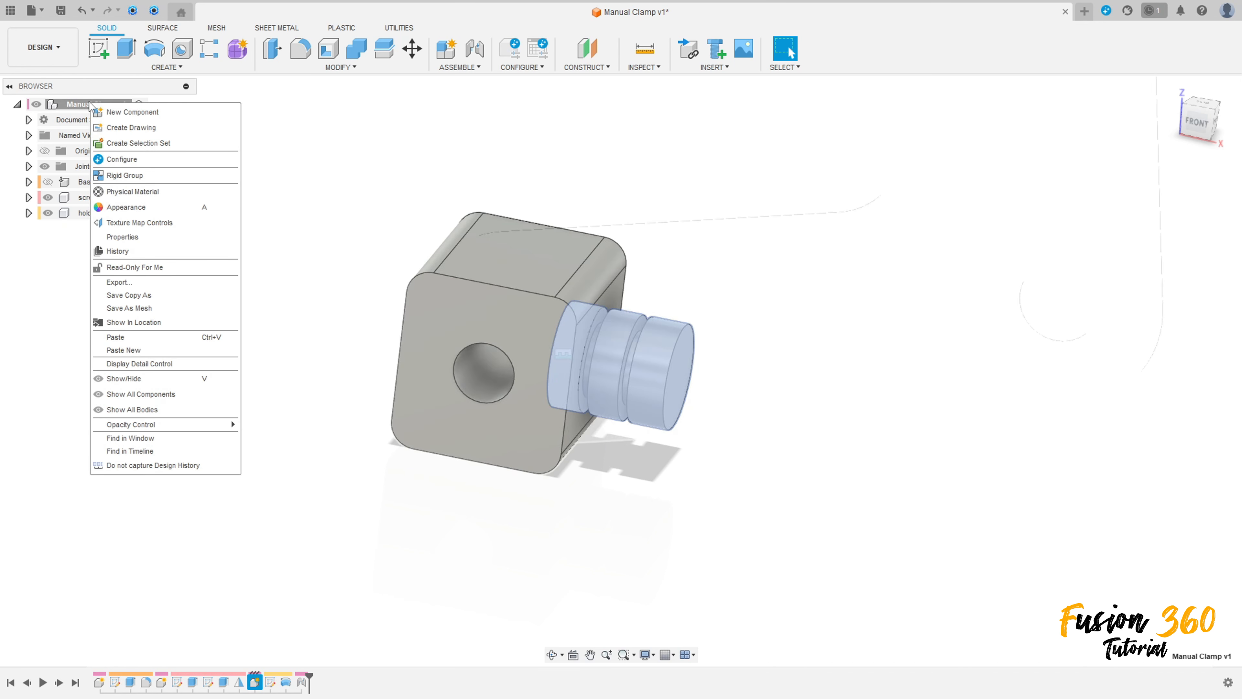
left_click(132, 350)
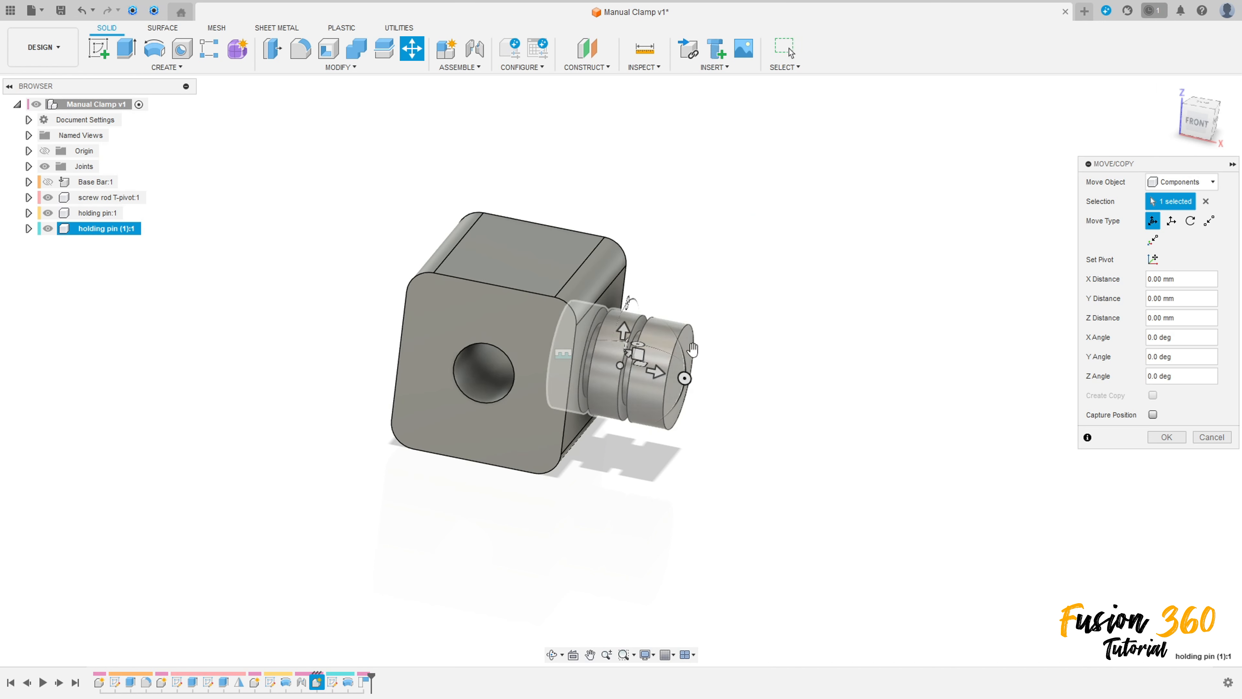
left_click_drag(656, 368, 250, 311)
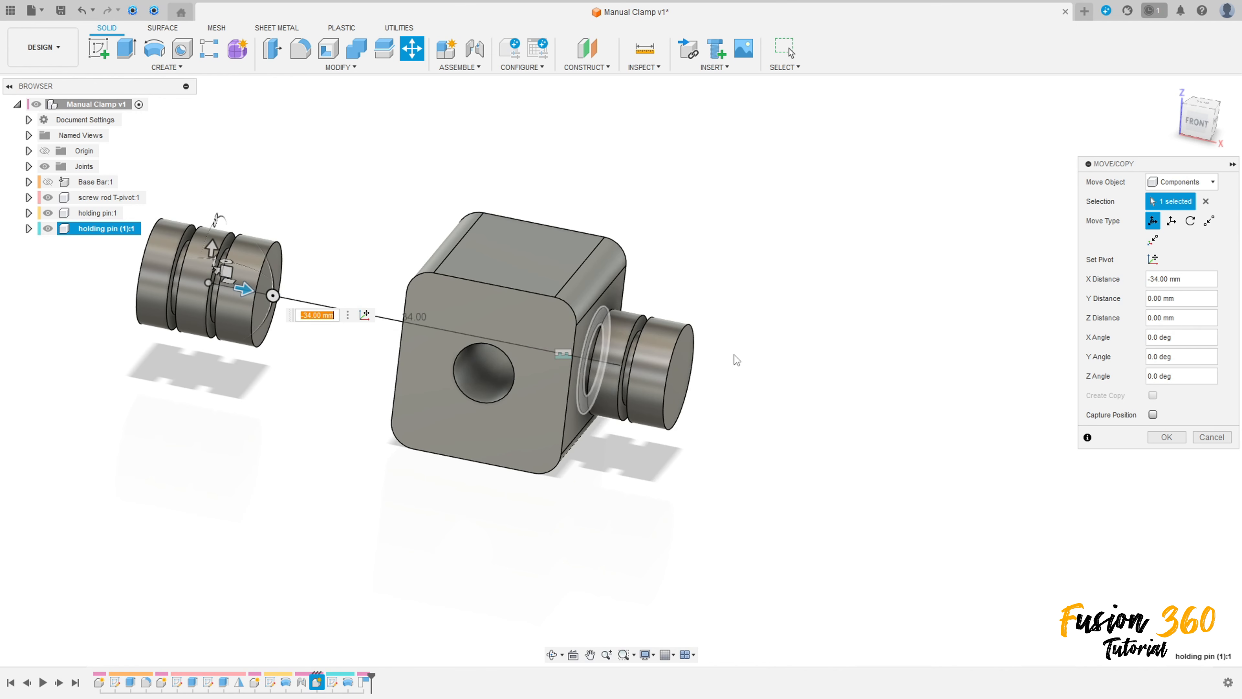
left_click(1167, 437)
- Create a rigid joint from the copied holding pin's outer end-face centre to the floor centre of the T-pivot's empty side recess
middle_click_drag(244, 354, 300, 190, "shift")
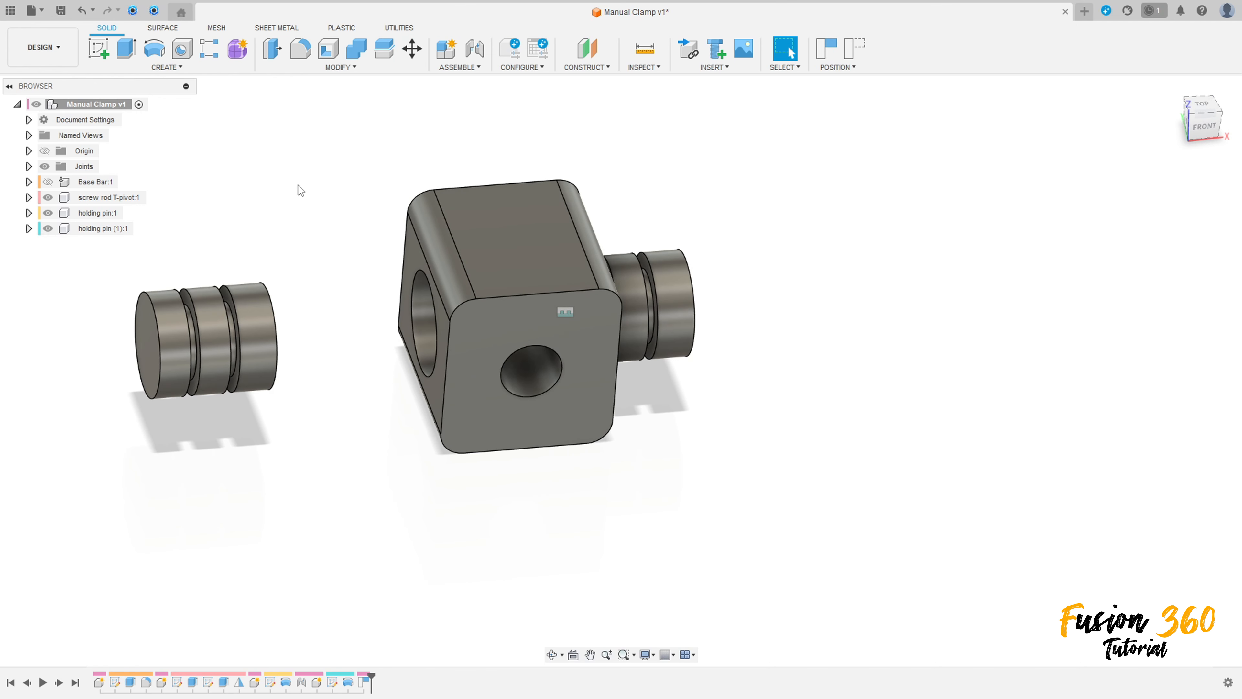
left_click(471, 69)
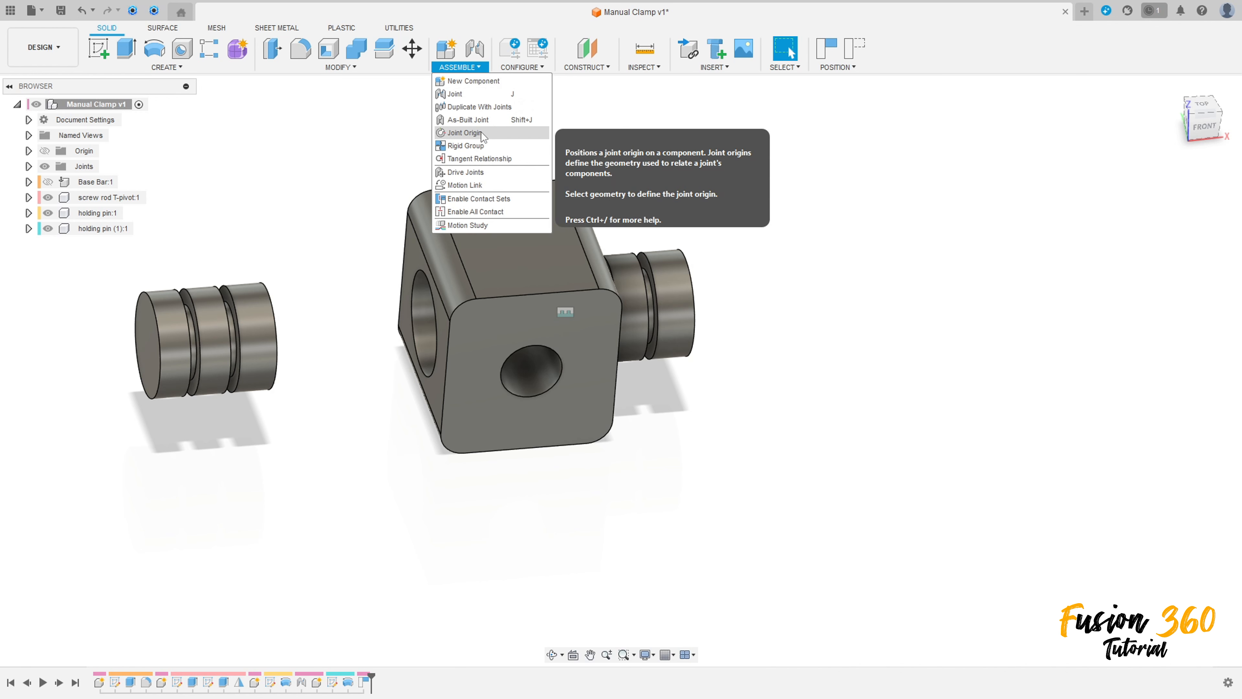
left_click(458, 93)
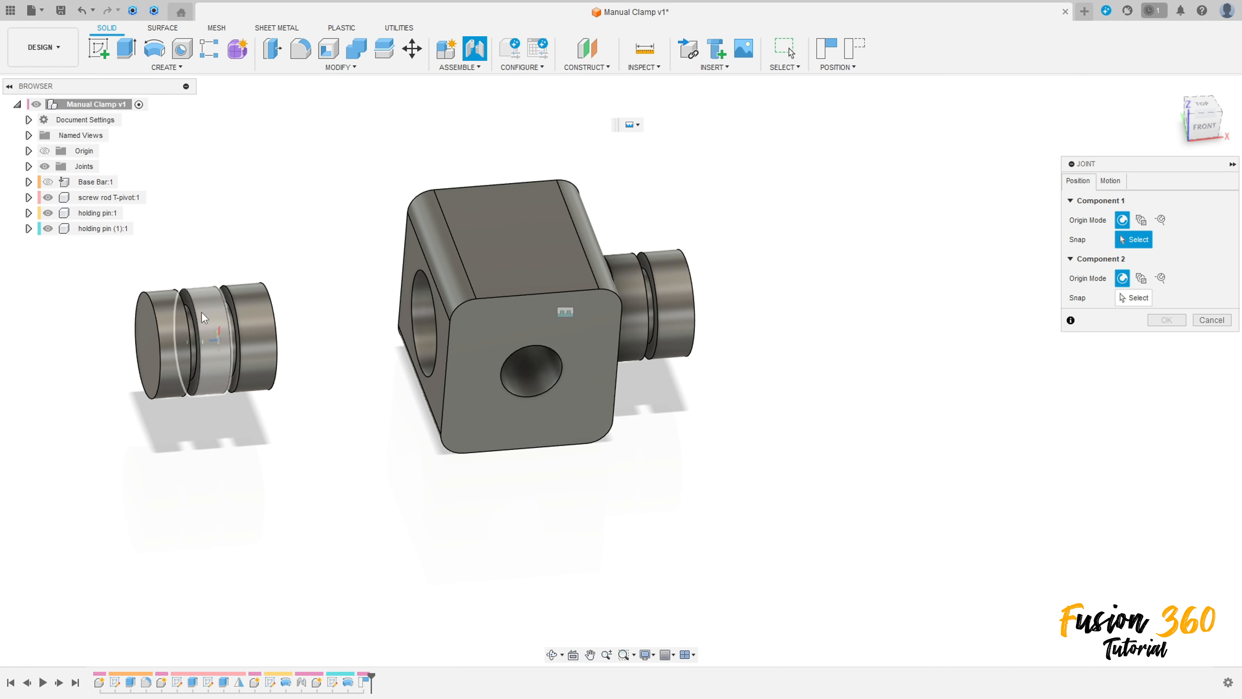
left_click(162, 332)
middle_click_drag(226, 332, 411, 343, "shift")
left_click(430, 325)
left_click(1116, 186)
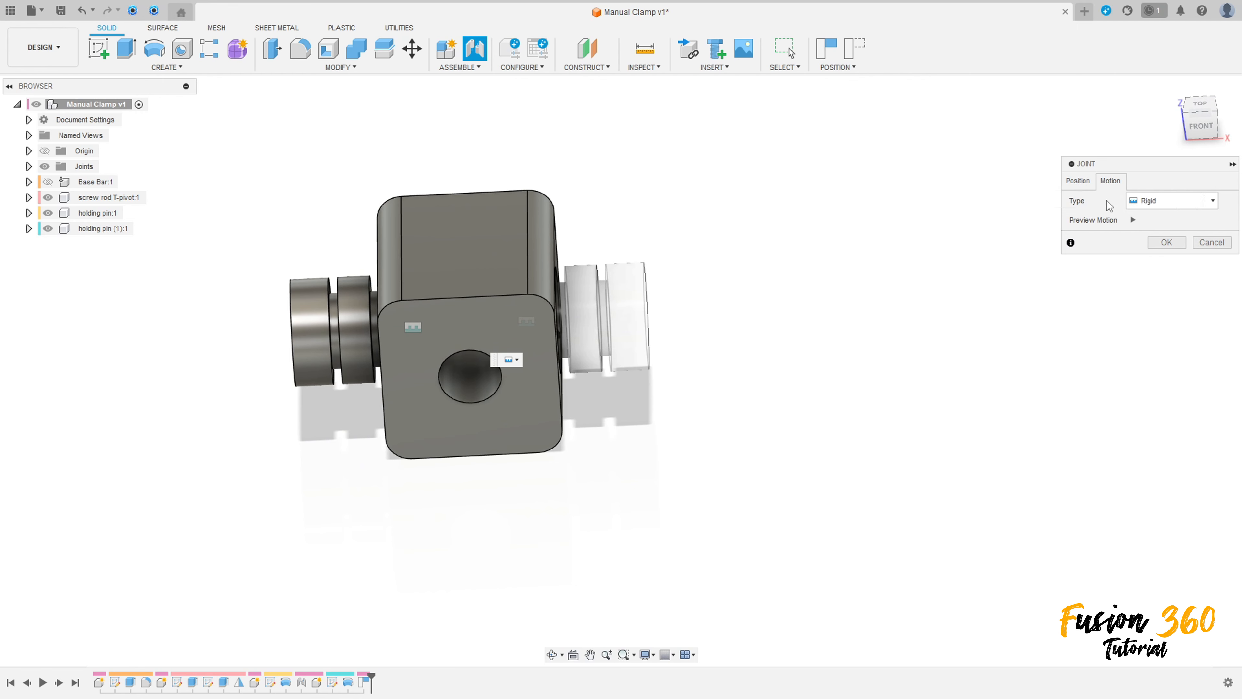
left_click(1087, 182)
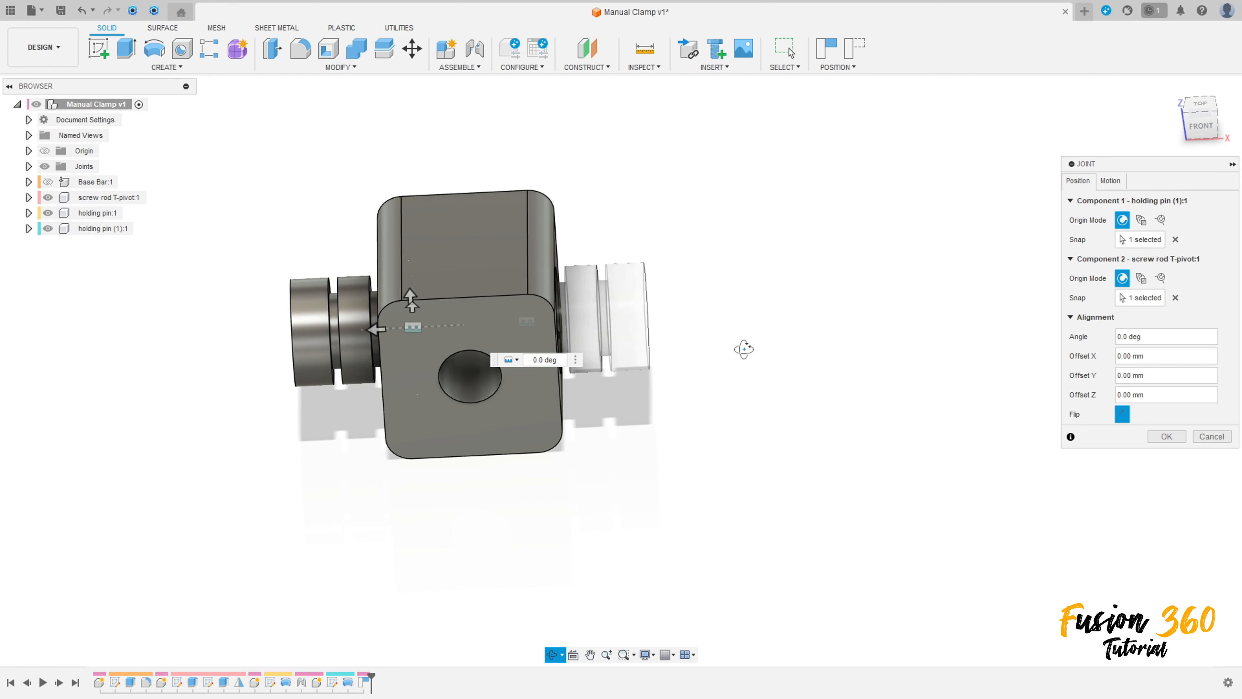
middle_click_drag(744, 349, 747, 381, "shift")
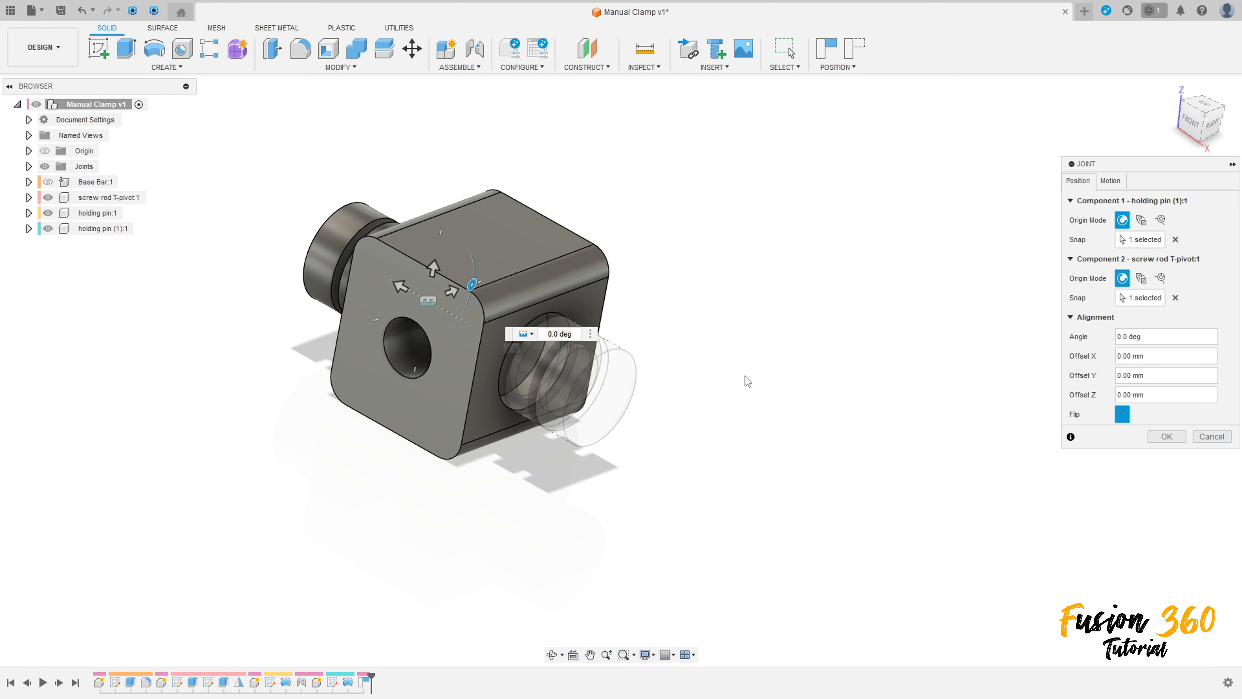
left_click(1180, 437)
middle_click_drag(1153, 438, 648, 419, "shift")
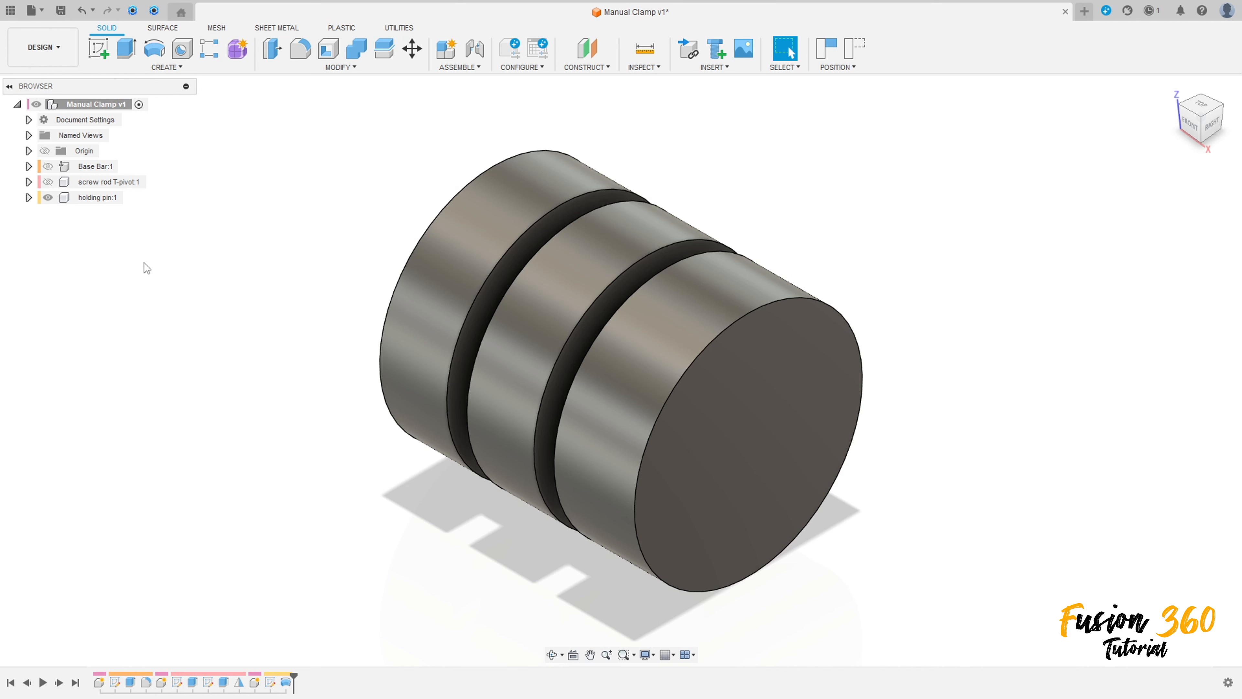
- Show the screw rod T-pivot and rigidly joint the holding pin's end-face centre nearest the block to the floor centre of the side recess
left_click(48, 181)
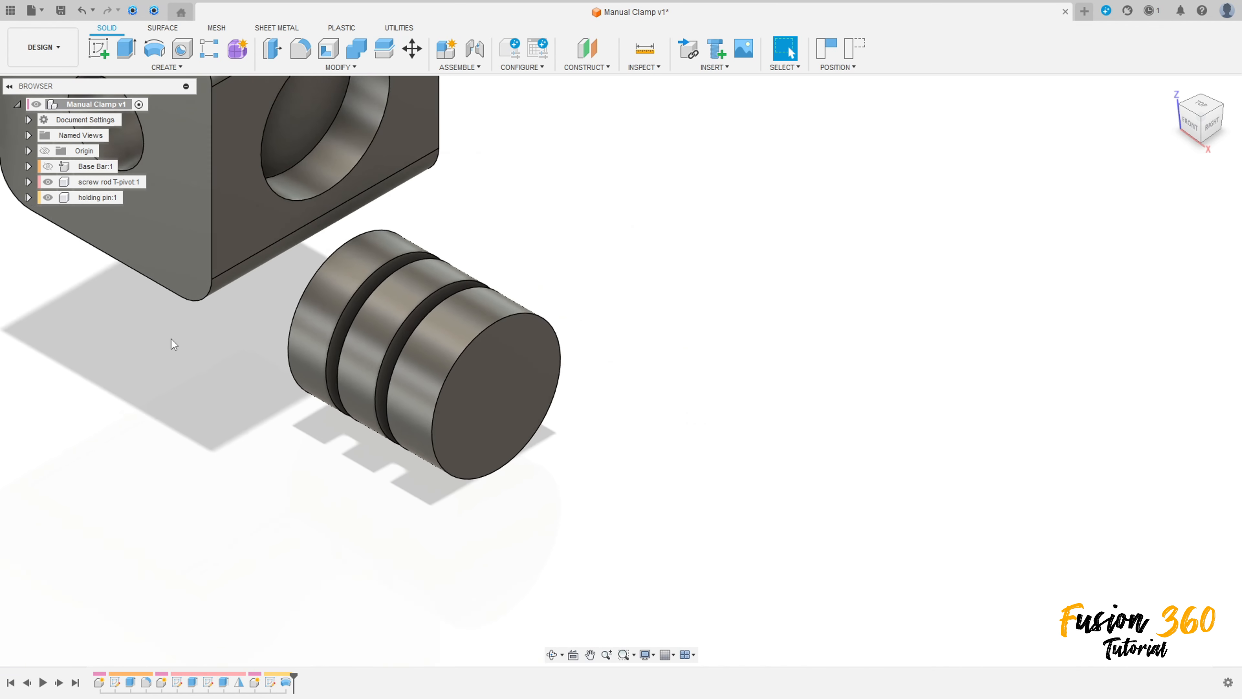
scroll(182, 364, "down", 3)
middle_click_drag(172, 378, 405, 396)
scroll(423, 291, "up", 2)
middle_click_drag(641, 307, 526, 431)
left_click(460, 67)
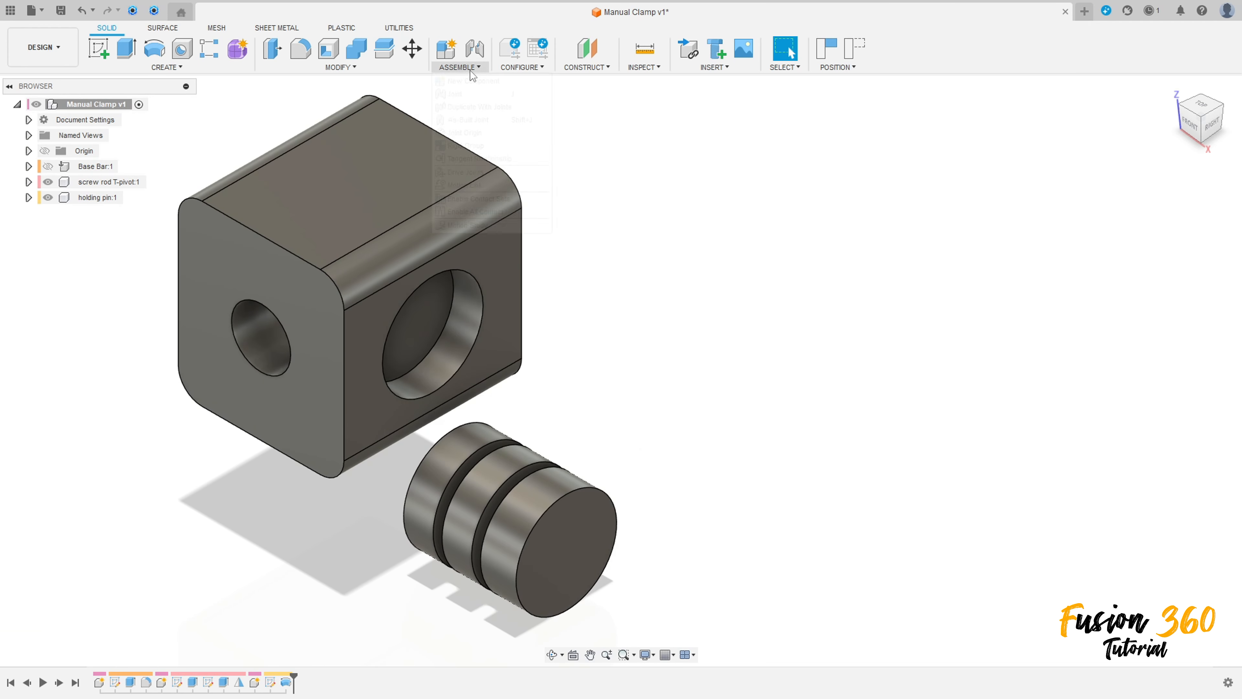
left_click(474, 95)
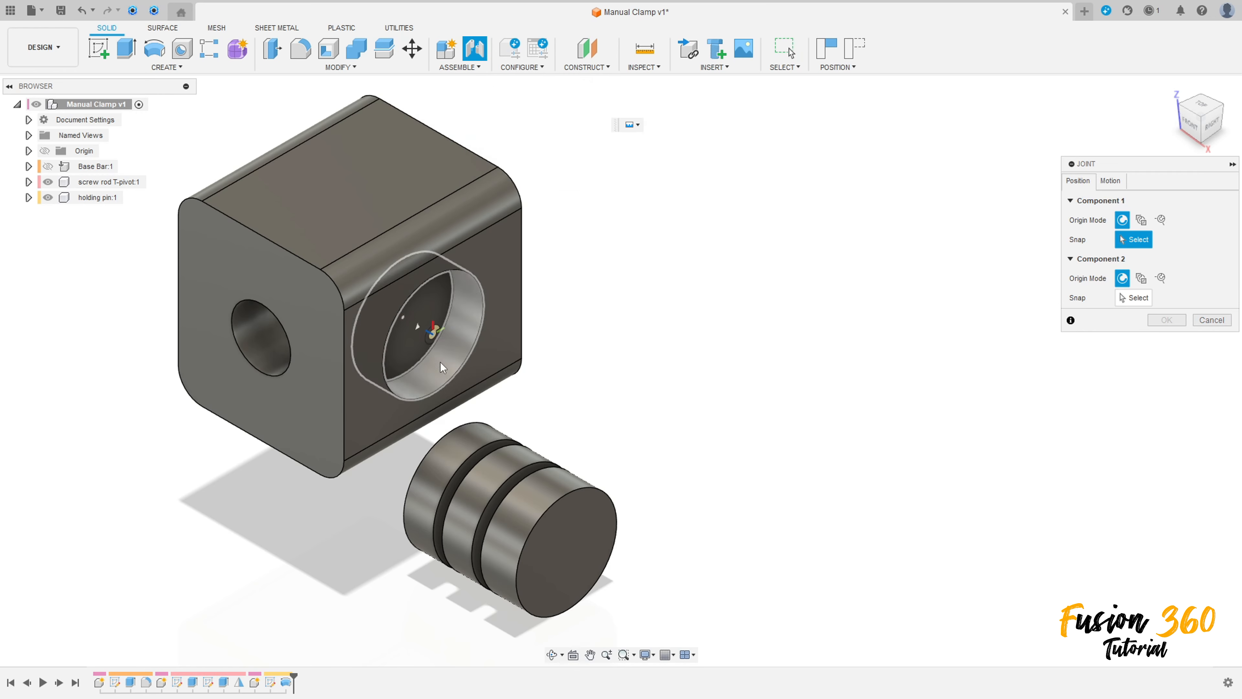
scroll(441, 362, "up", 3)
middle_click_drag(440, 362, 466, 481, "shift")
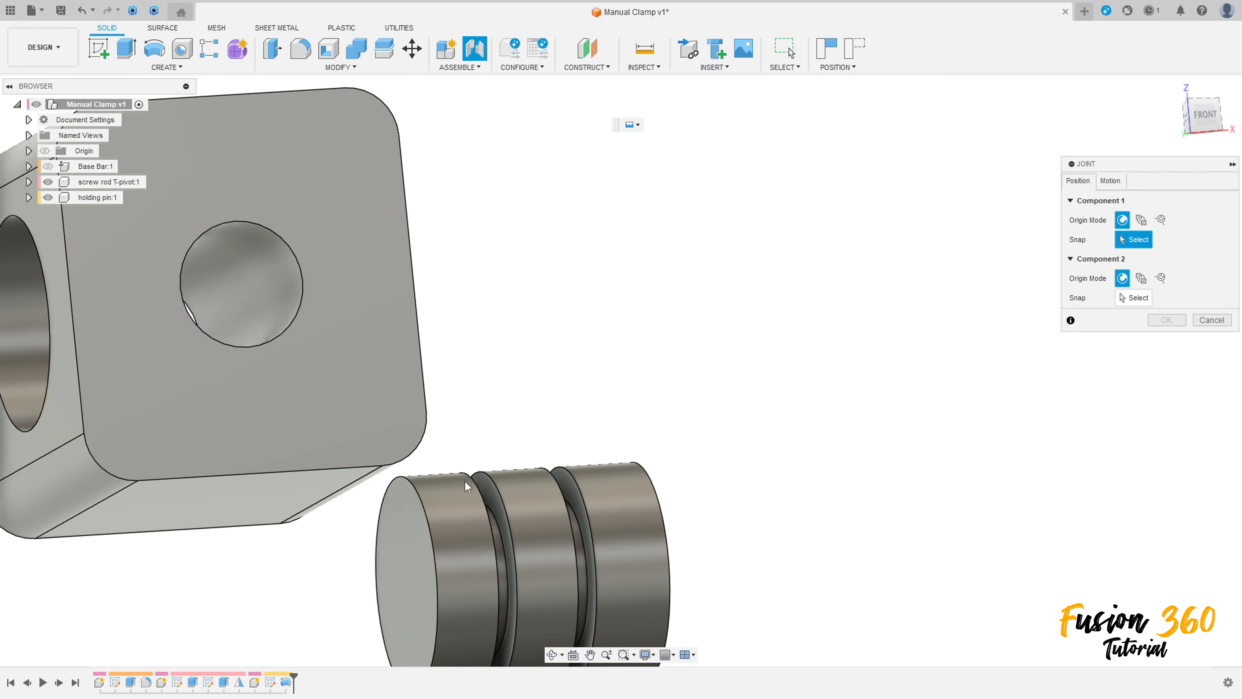
left_click(409, 587)
middle_click_drag(409, 587, 395, 411, "shift")
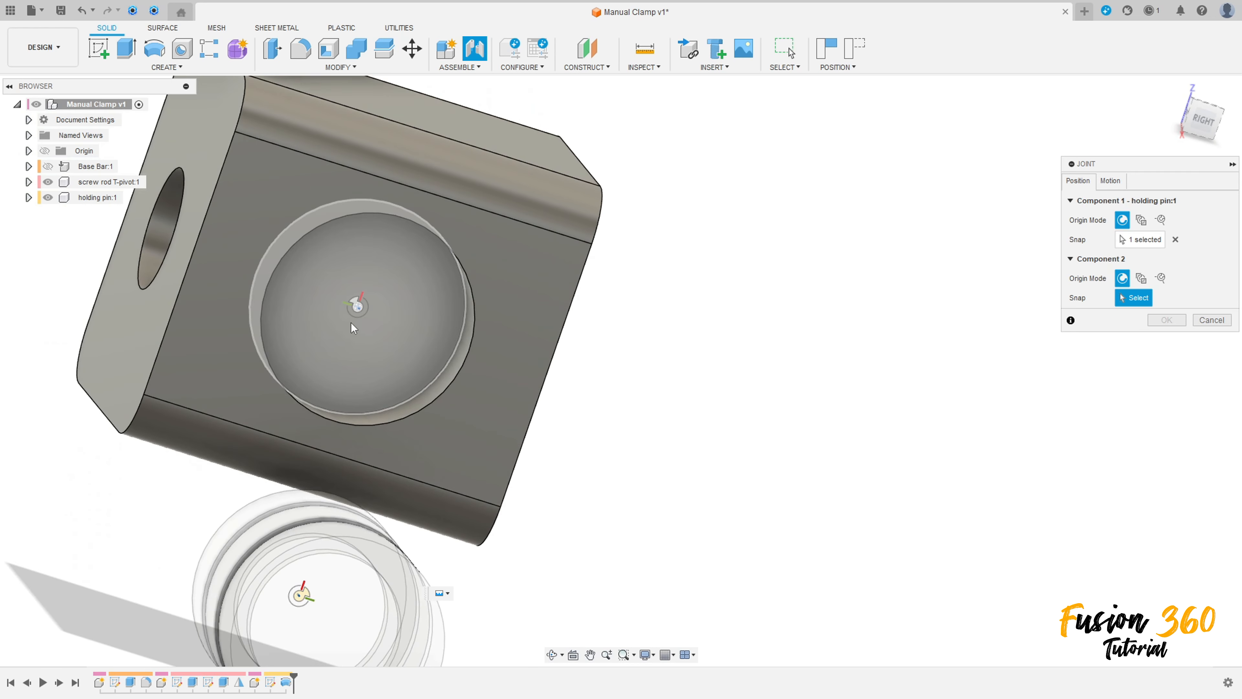
left_click(354, 318)
middle_click_drag(271, 350, 590, 383, "shift")
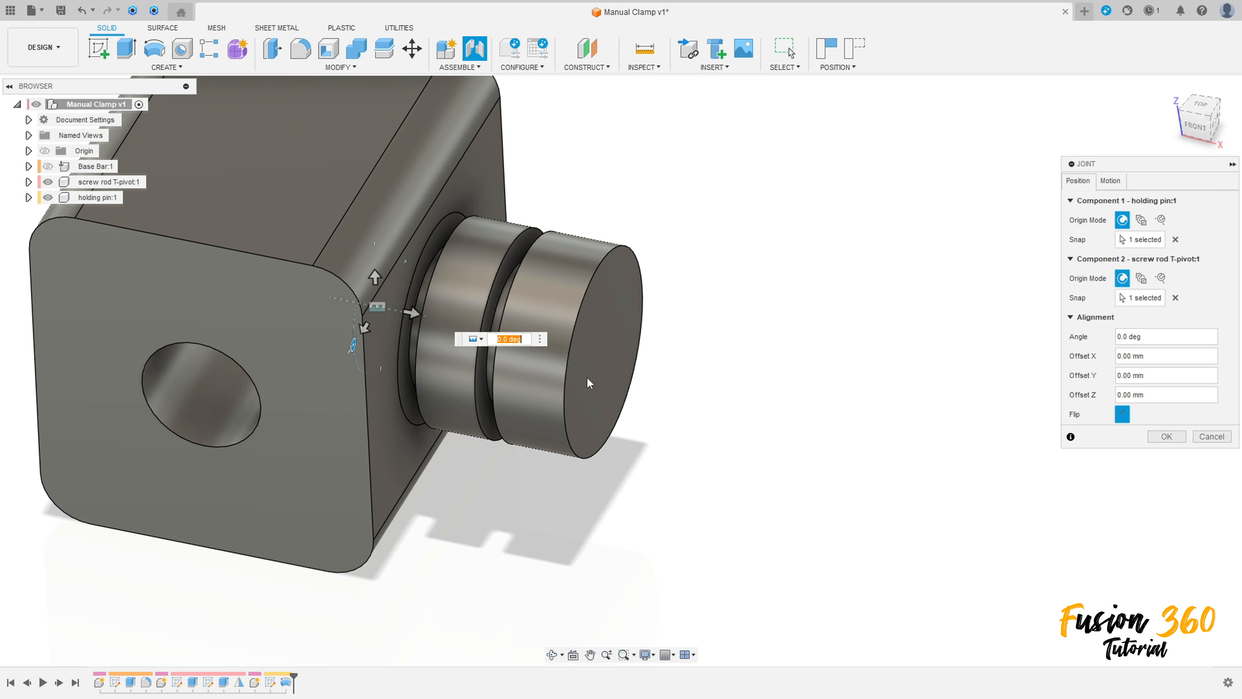
left_click(1166, 436)
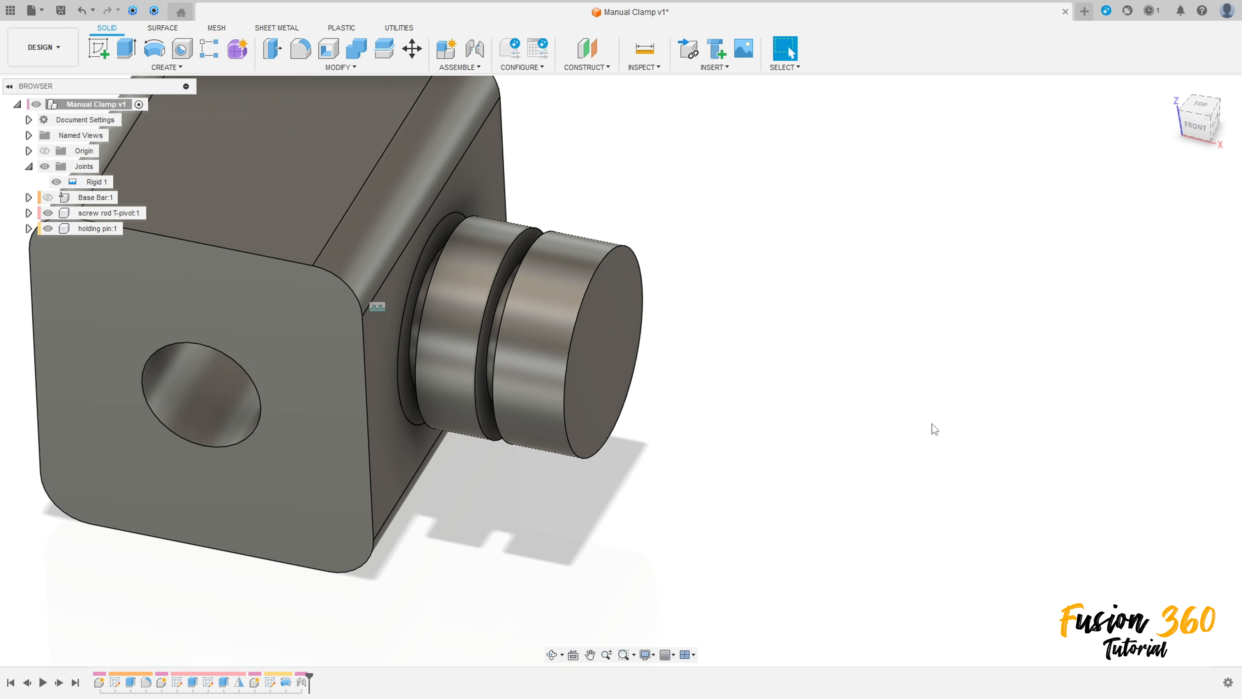
- Copy the holding pin, paste it as a new independent component in the top-level assembly and move it -28 mm along X
right_click(81, 232)
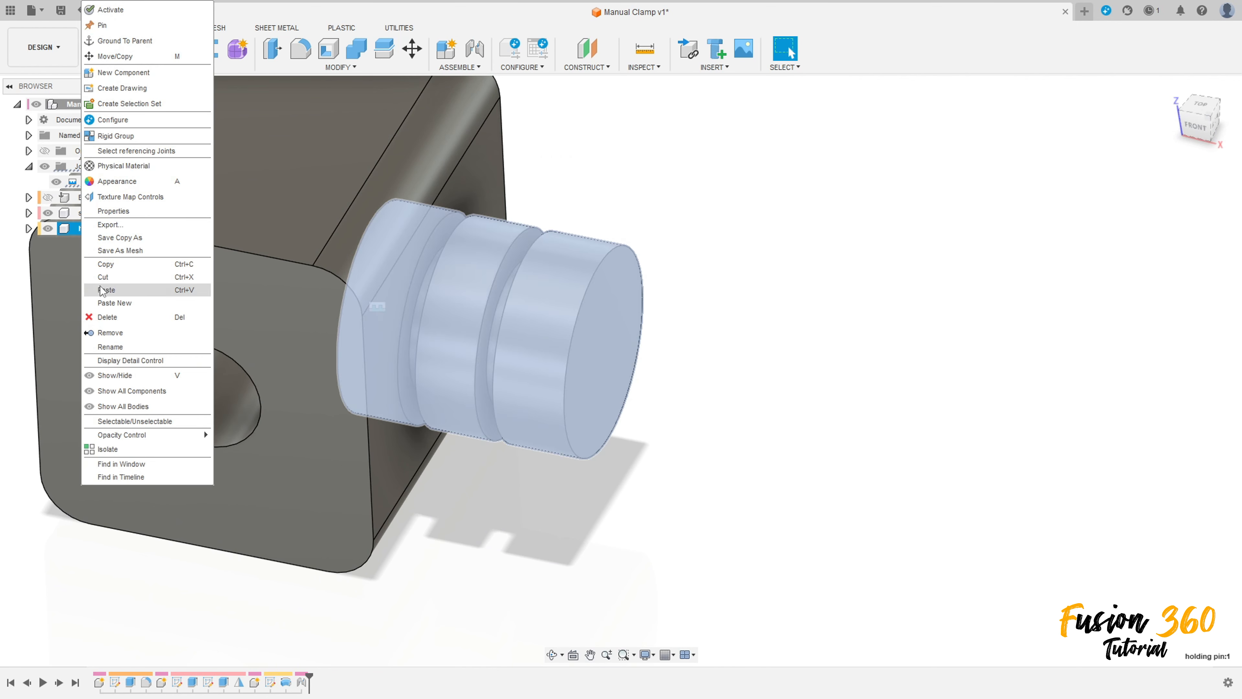
left_click(111, 265)
right_click(89, 104)
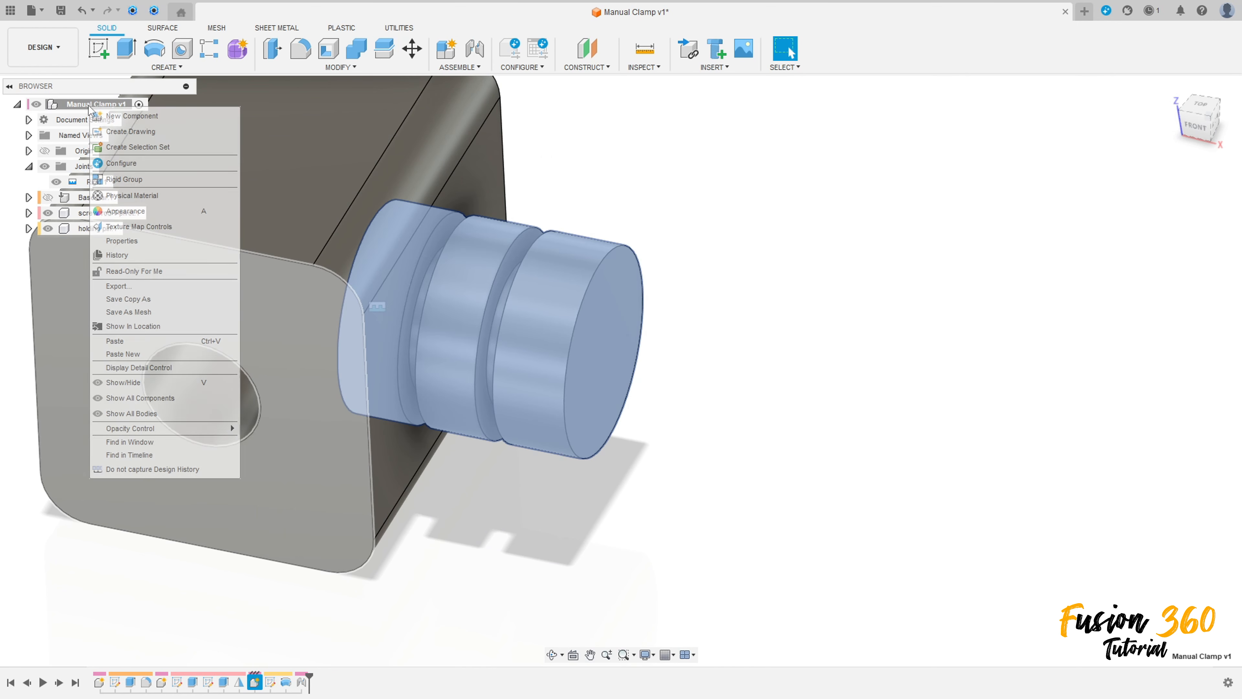
left_click(121, 355)
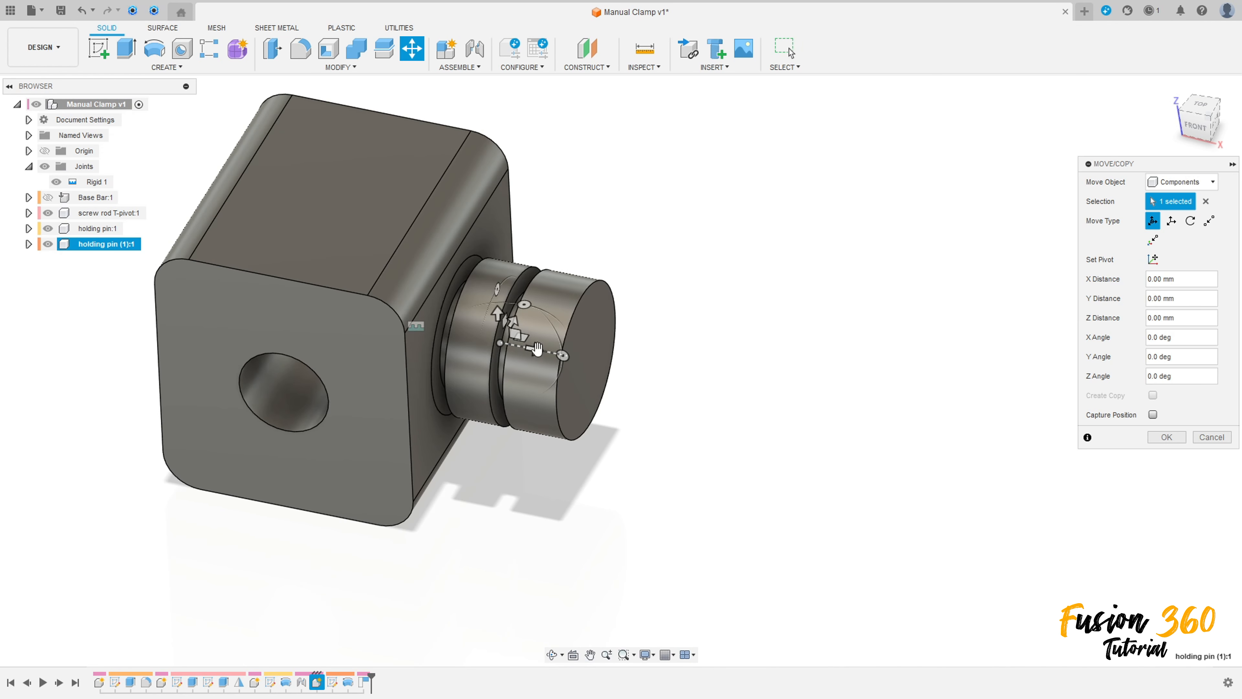
left_click_drag(535, 348, 30, 230)
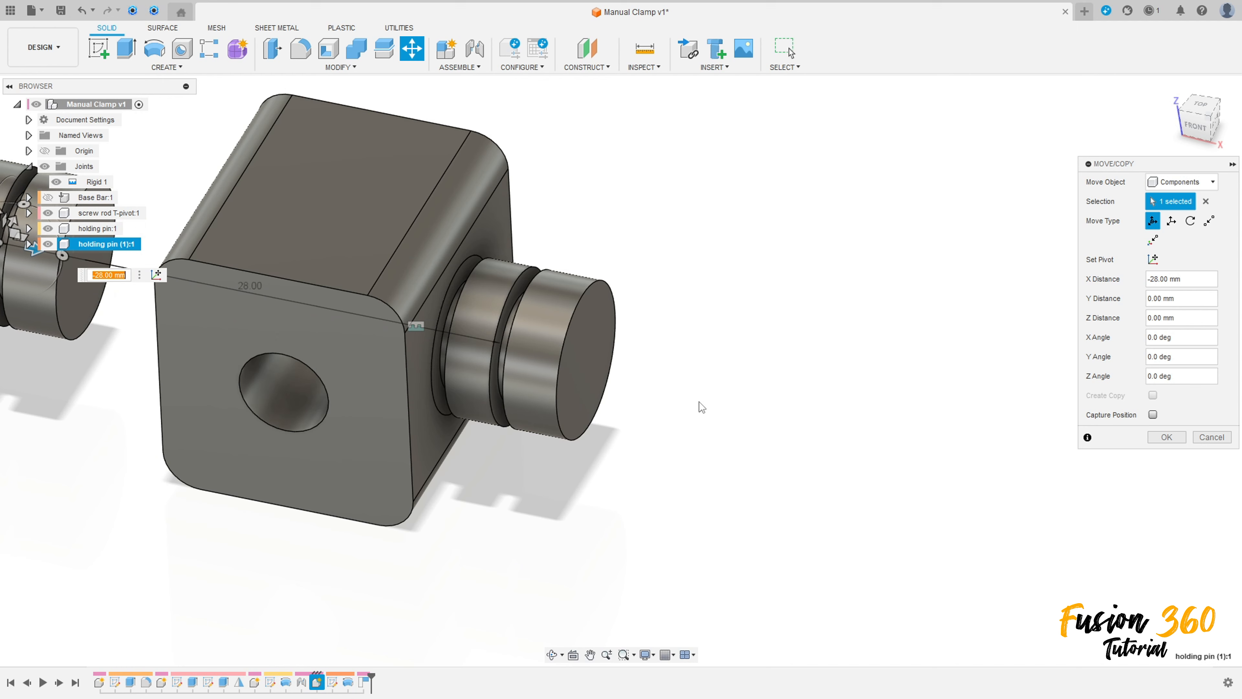
left_click(1189, 437)
- Create a rigid joint from the pasted pin's outer end-face centre to the floor centre of the T-pivot's opposite side recess
middle_click_drag(733, 392, 494, 401, "shift")
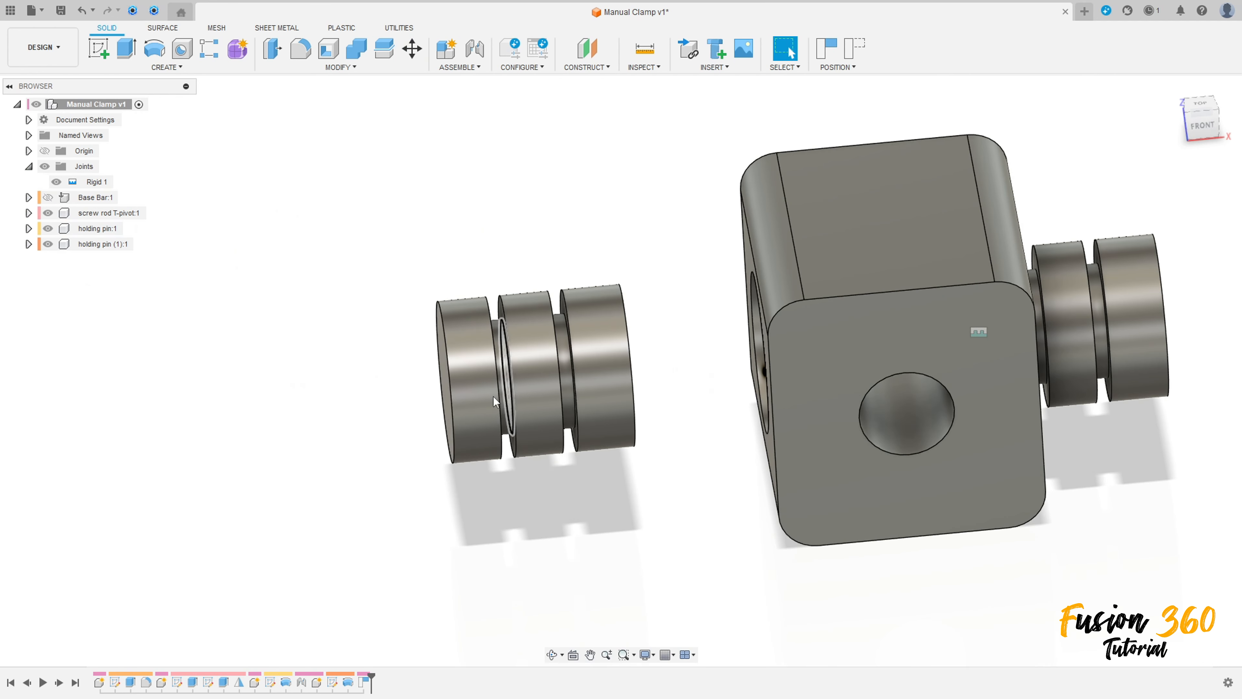
left_click(459, 67)
left_click(469, 93)
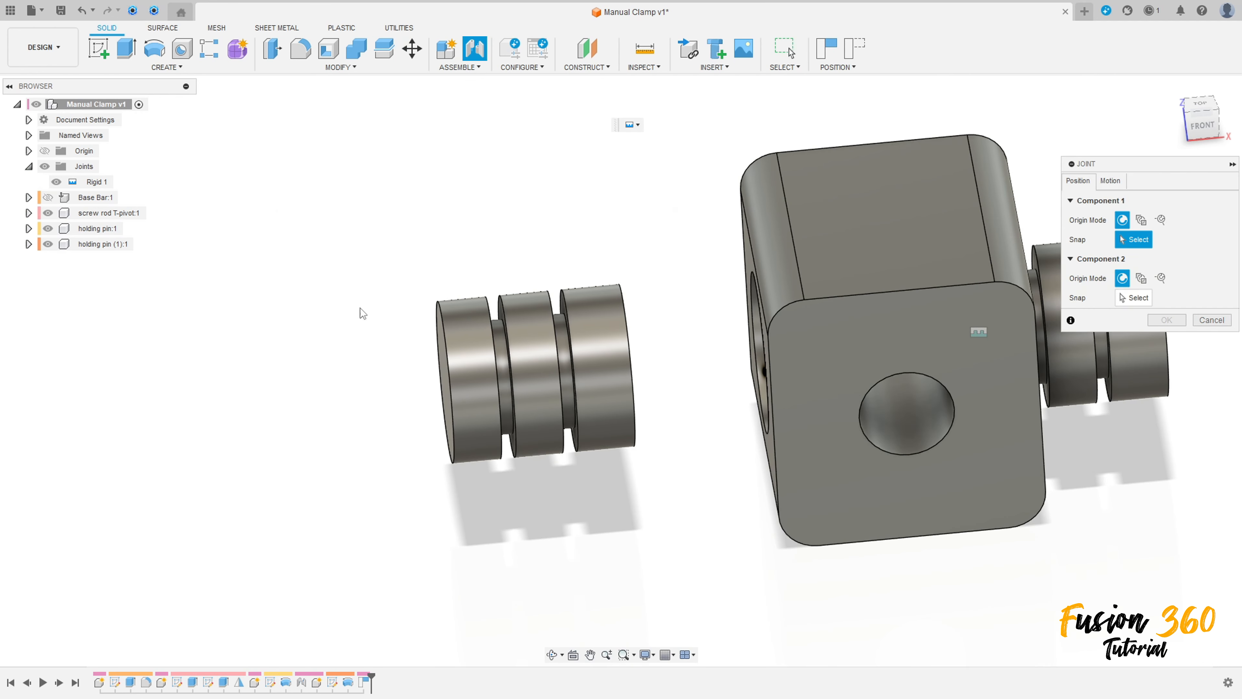
middle_click_drag(360, 311, 432, 331, "shift")
left_click(499, 443)
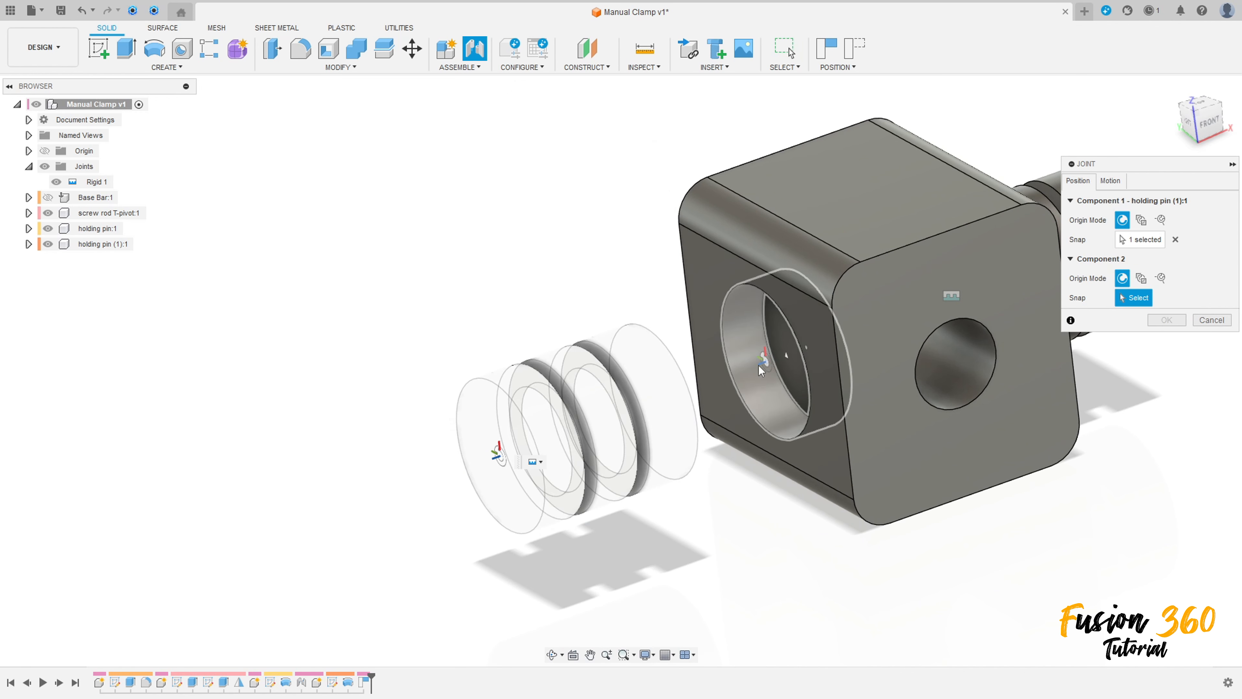
middle_click_drag(783, 352, 802, 348, "shift")
left_click(803, 348)
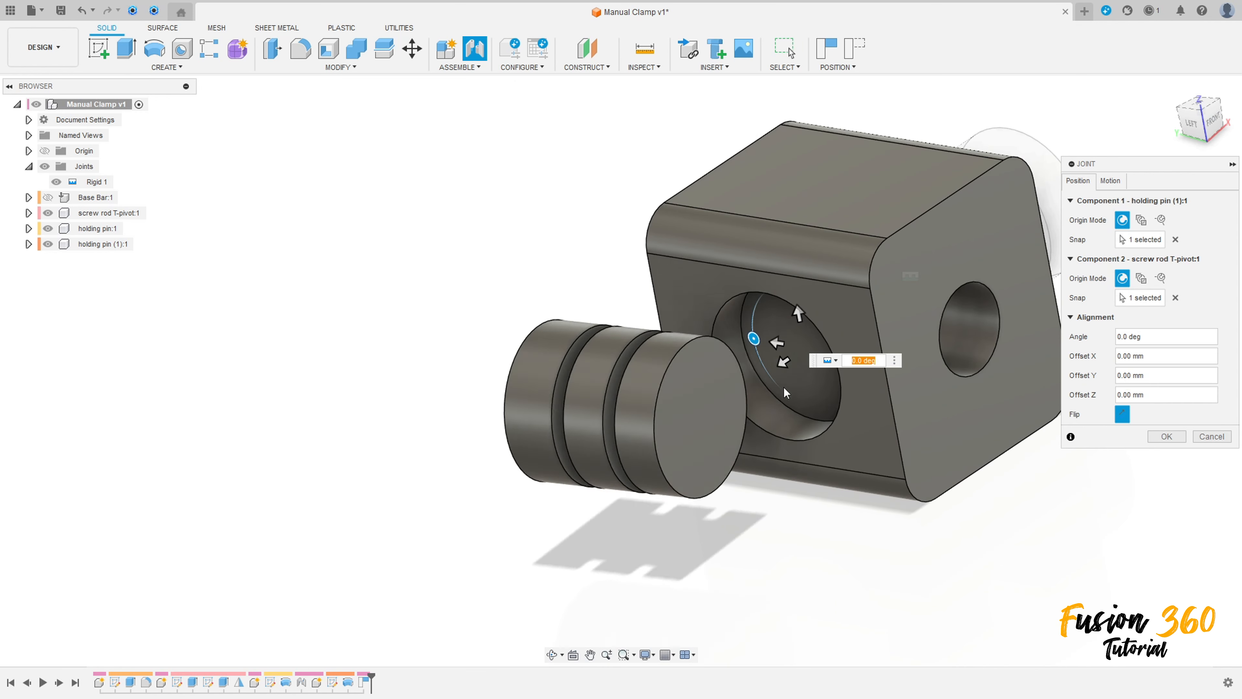
left_click(1167, 437)
middle_click_drag(979, 416, 683, 452, "shift")
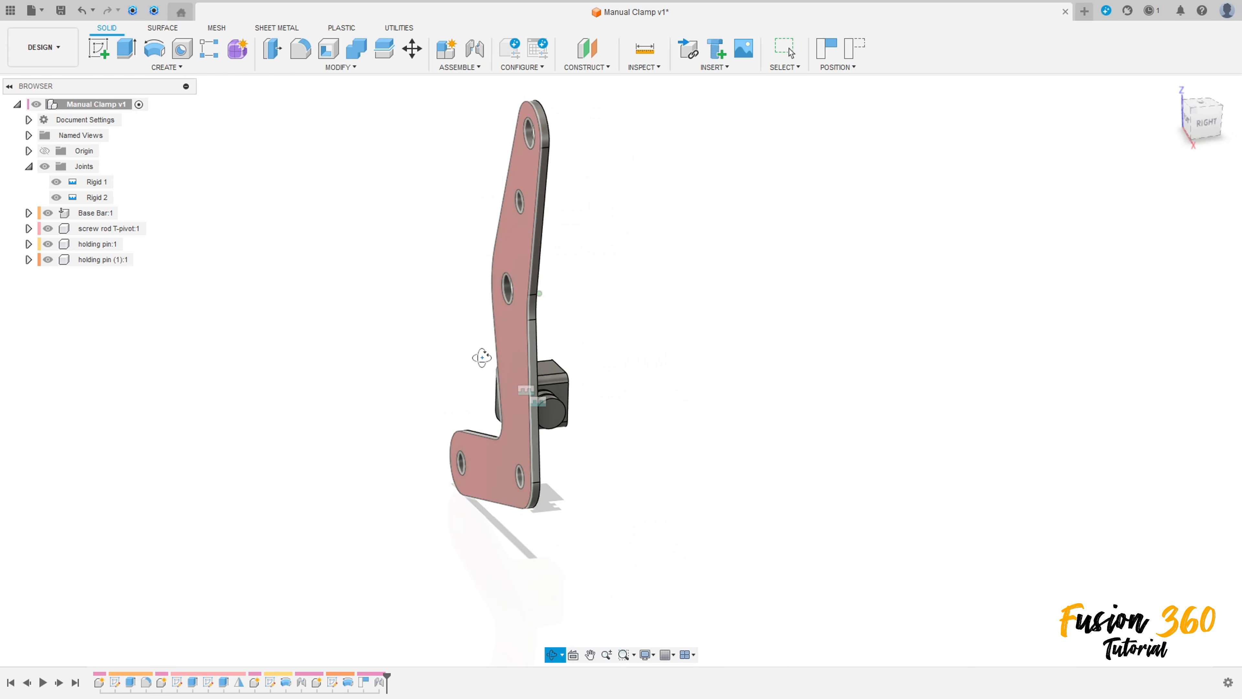